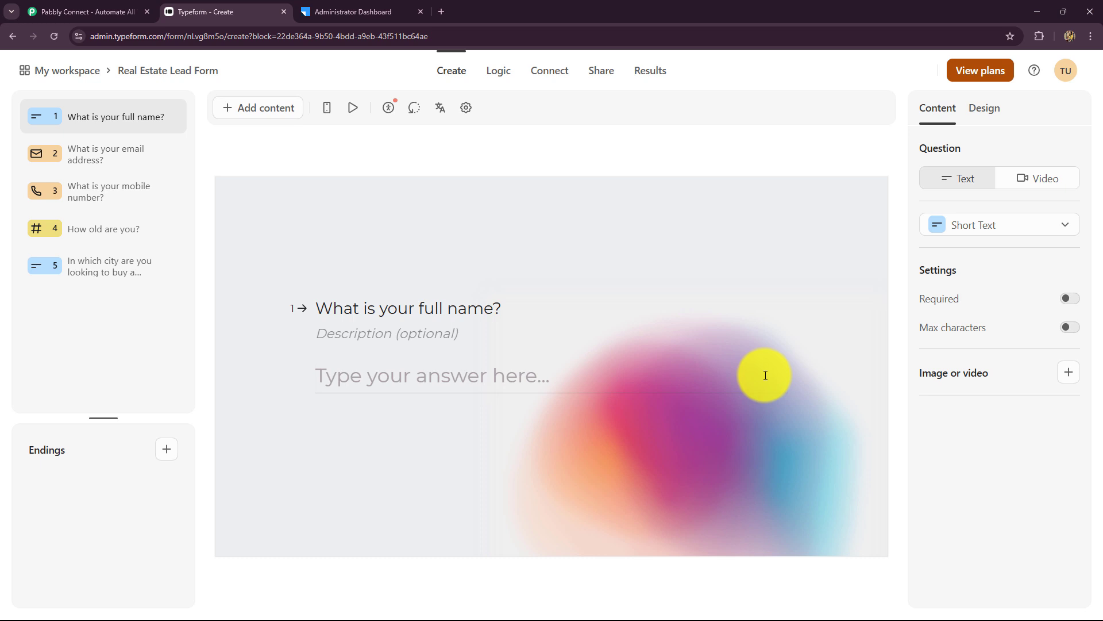
- Switch from the five-question Typeform form to the LeadSquared Administrator Dashboard
{"action": "left_click", "coordinate": [357, 13]}
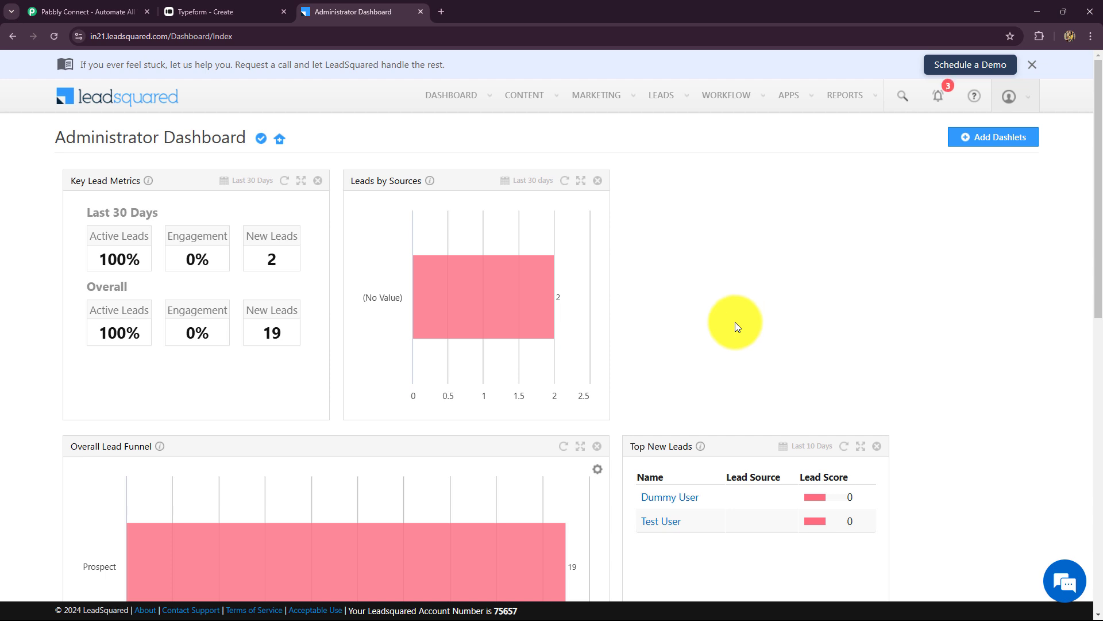
- Cycle through the Typeform and LeadSquared tabs and open the Pabbly Connect website
{"action": "left_click", "coordinate": [230, 11]}
{"action": "left_click", "coordinate": [342, 13]}
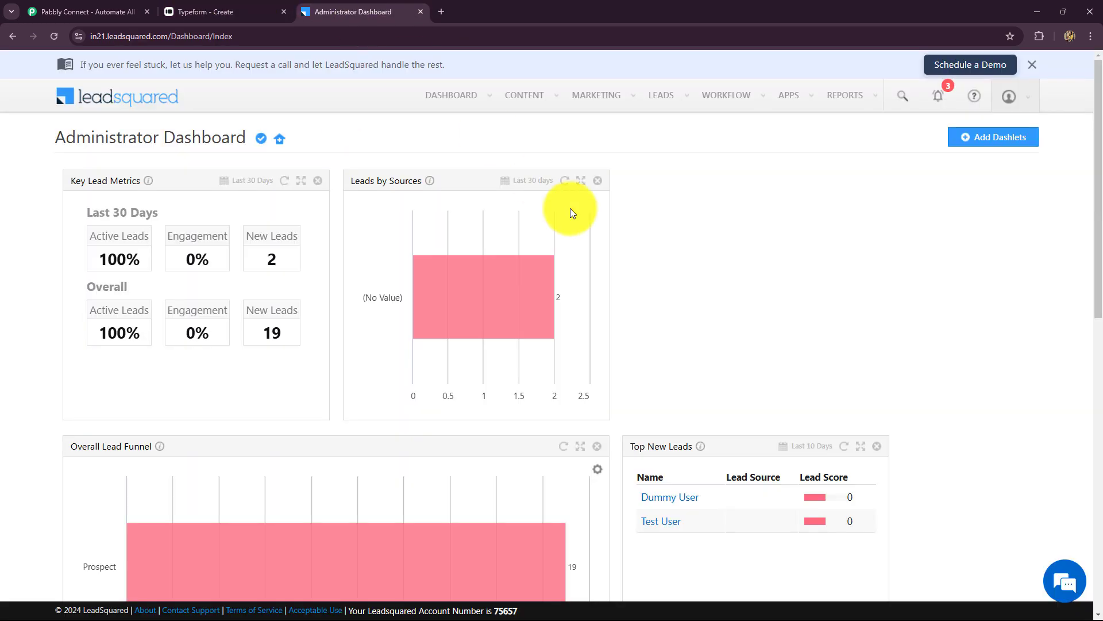
{"action": "left_click", "coordinate": [80, 10]}
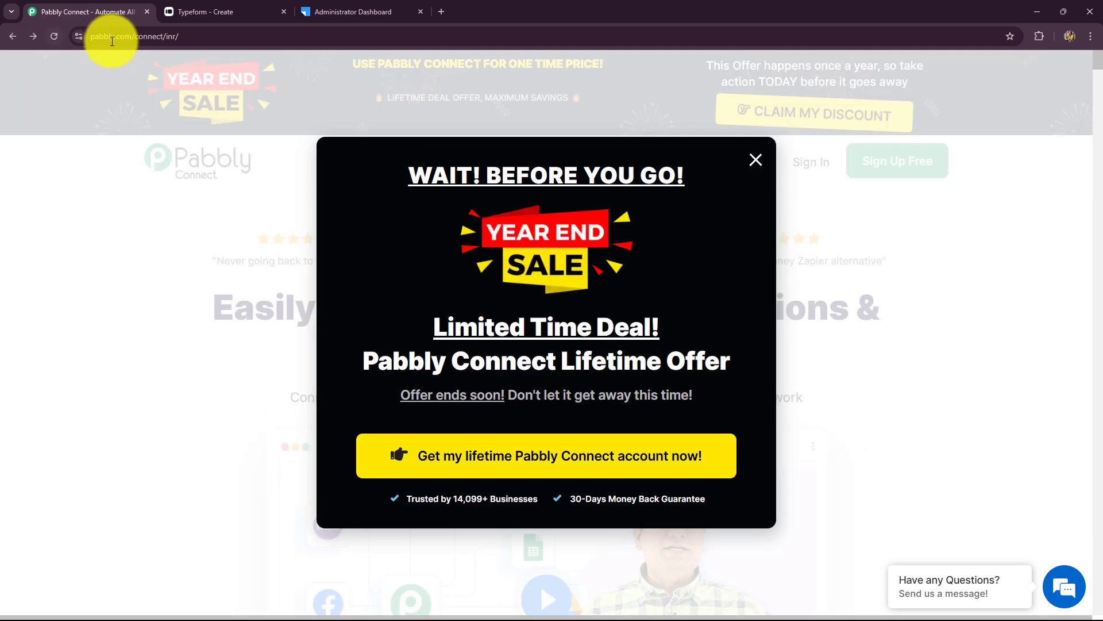
- Close the 'Wait! Before you go!' sale popup and return to the Real Estate Lead Form editor
{"action": "left_click", "coordinate": [98, 36]}
{"action": "left_click", "coordinate": [755, 159]}
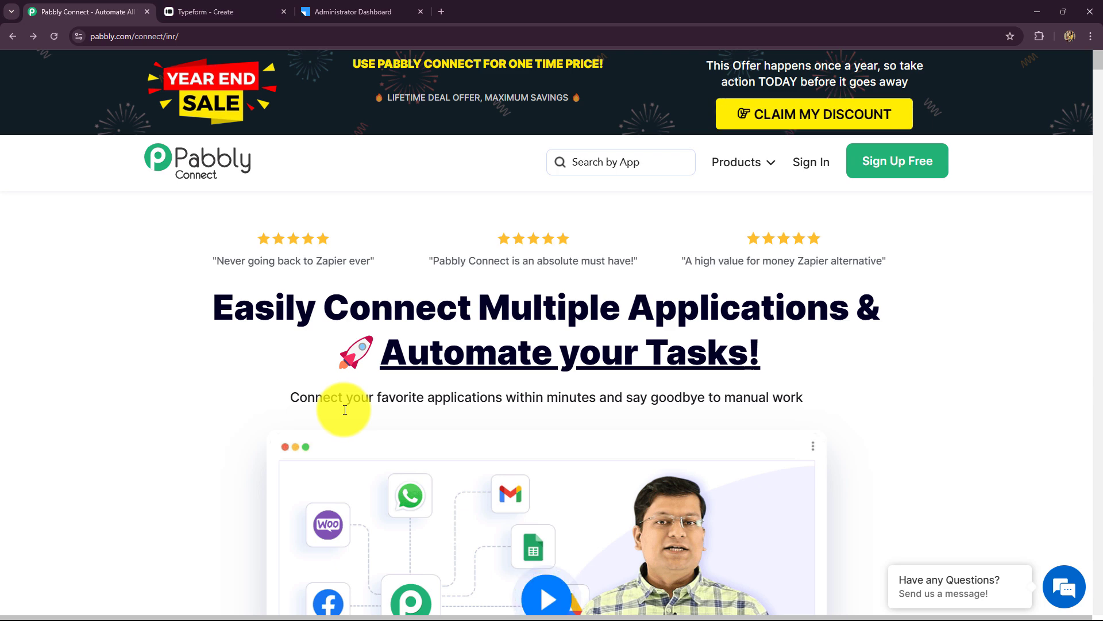
{"action": "left_click", "coordinate": [352, 13]}
{"action": "left_click", "coordinate": [239, 7]}
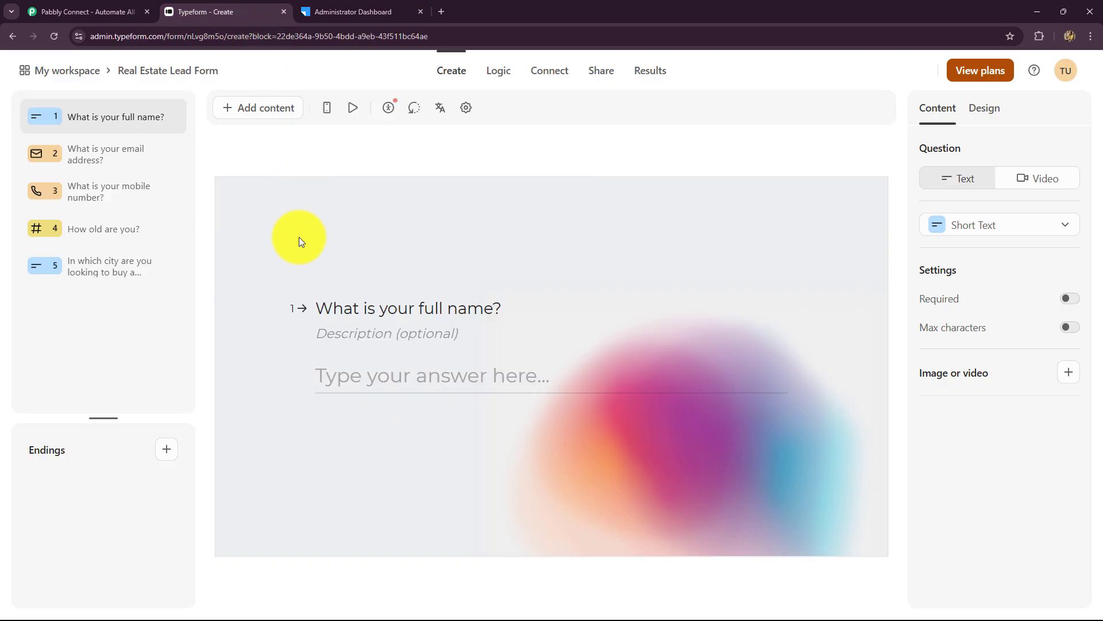
- Bring the Pabbly Connect homepage back up from the Typeform editor
{"action": "left_click", "coordinate": [379, 11]}
{"action": "left_click", "coordinate": [95, 9]}
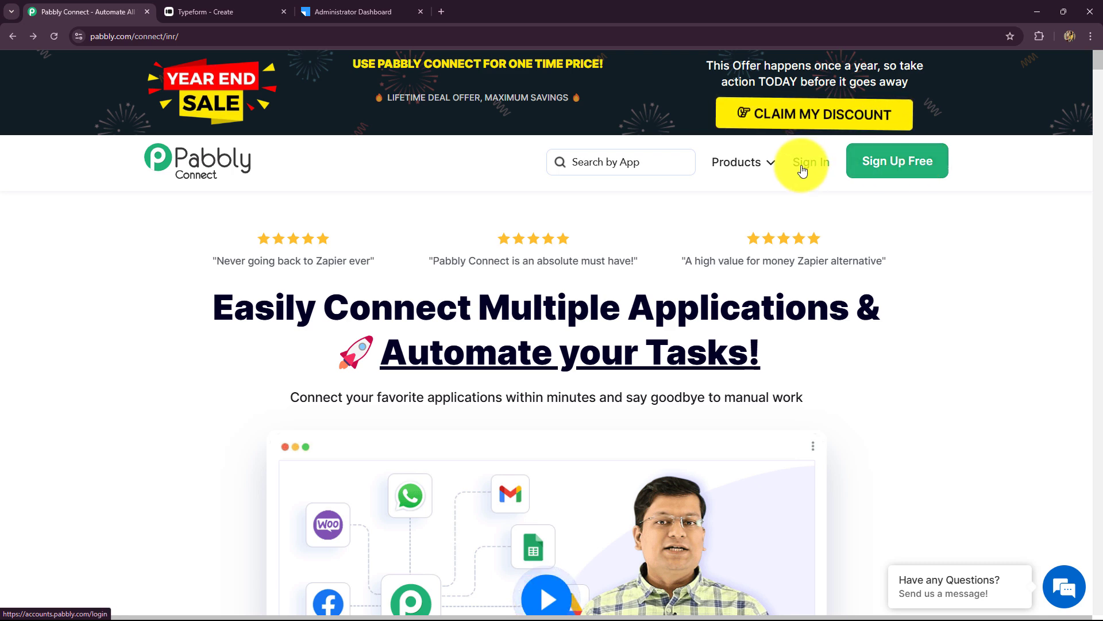
- Sign in to the Pabbly account from the Pabbly Connect homepage
{"action": "left_click_drag", "start_coordinate": [214, 307], "coordinate": [979, 422]}
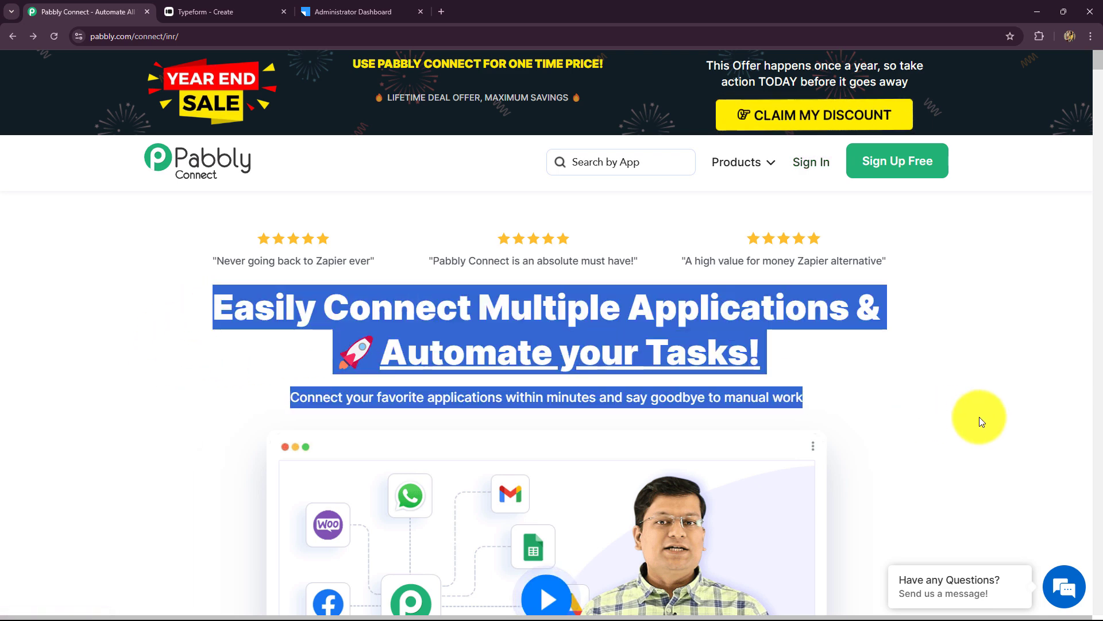
{"action": "left_click", "coordinate": [833, 377]}
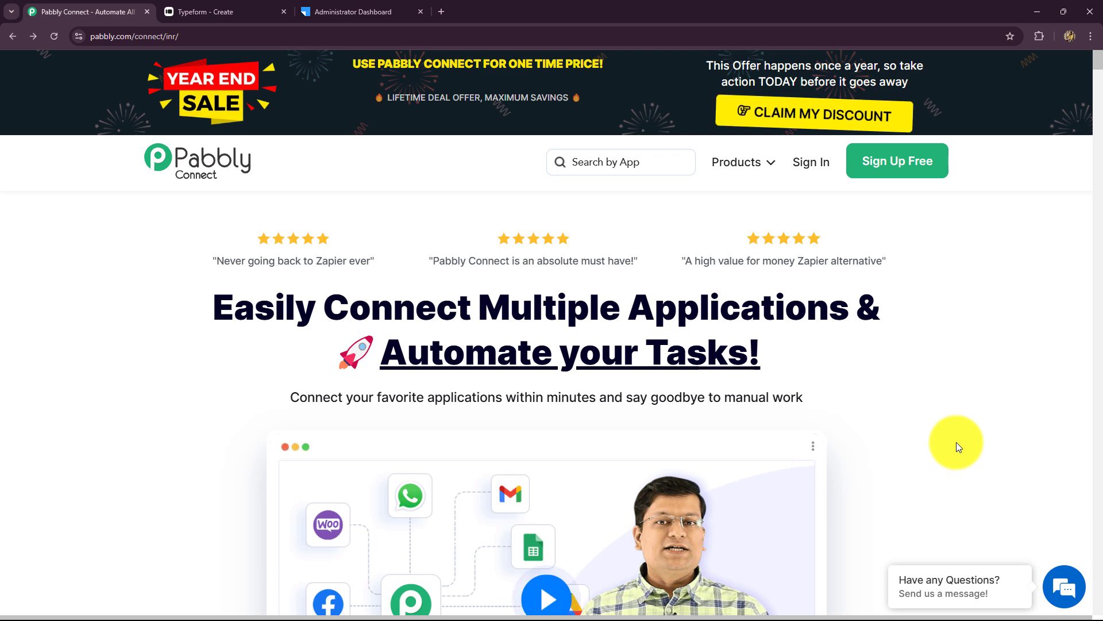
{"action": "left_click", "coordinate": [807, 162]}
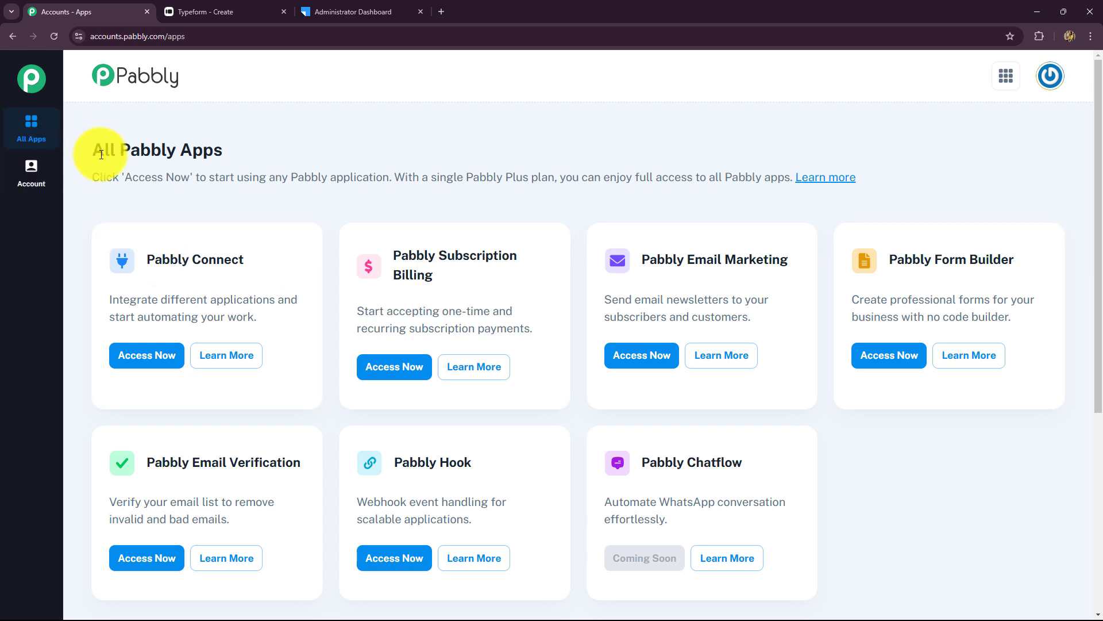
- Open the Pabbly Connect app from All Pabbly Apps to reach the dashboard
{"action": "left_click_drag", "start_coordinate": [104, 150], "coordinate": [336, 178]}
{"action": "scroll", "coordinate": [802, 356], "scroll_direction": "down", "scroll_amount": 2}
{"action": "scroll", "coordinate": [802, 356], "scroll_direction": "up", "scroll_amount": 2}
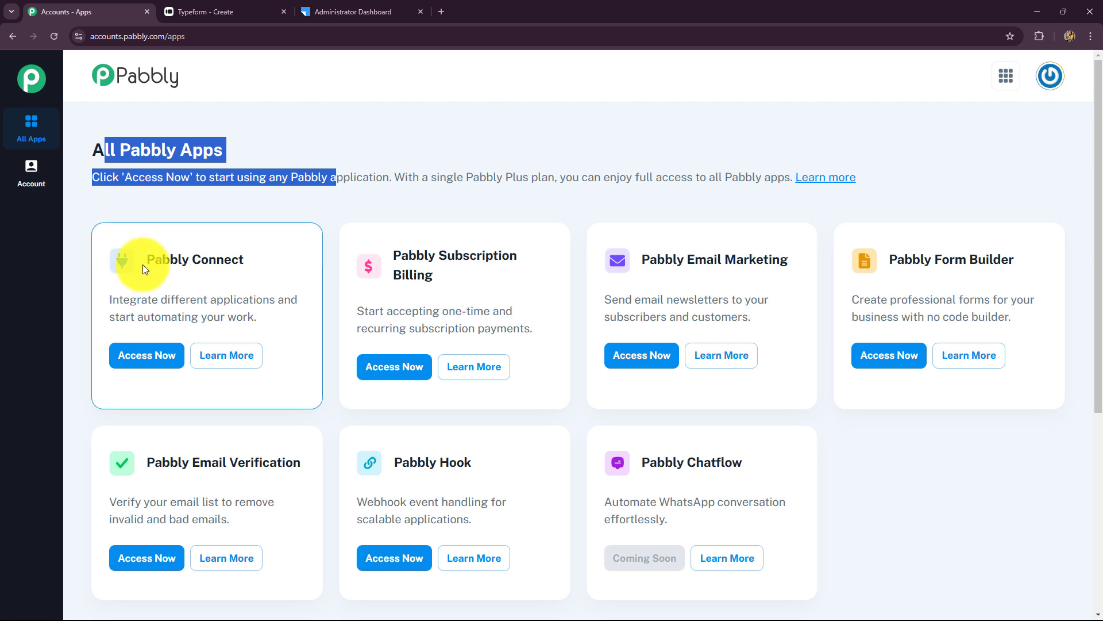
{"action": "left_click_drag", "start_coordinate": [146, 258], "coordinate": [284, 256]}
{"action": "left_click", "coordinate": [147, 354]}
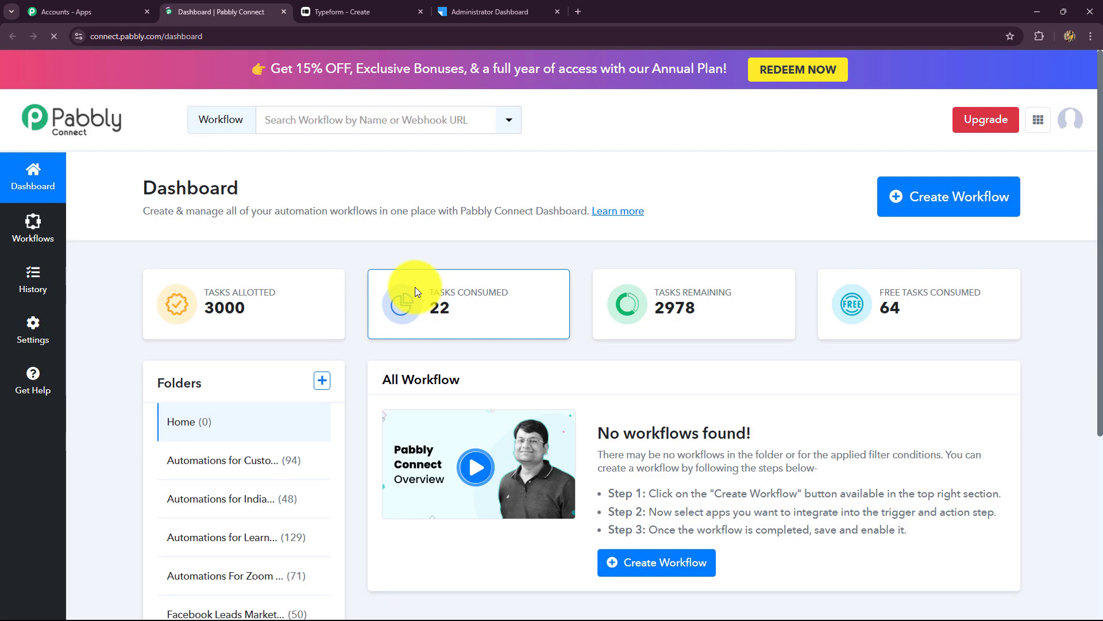
{"action": "scroll", "coordinate": [670, 319], "scroll_direction": "down", "scroll_amount": 4}
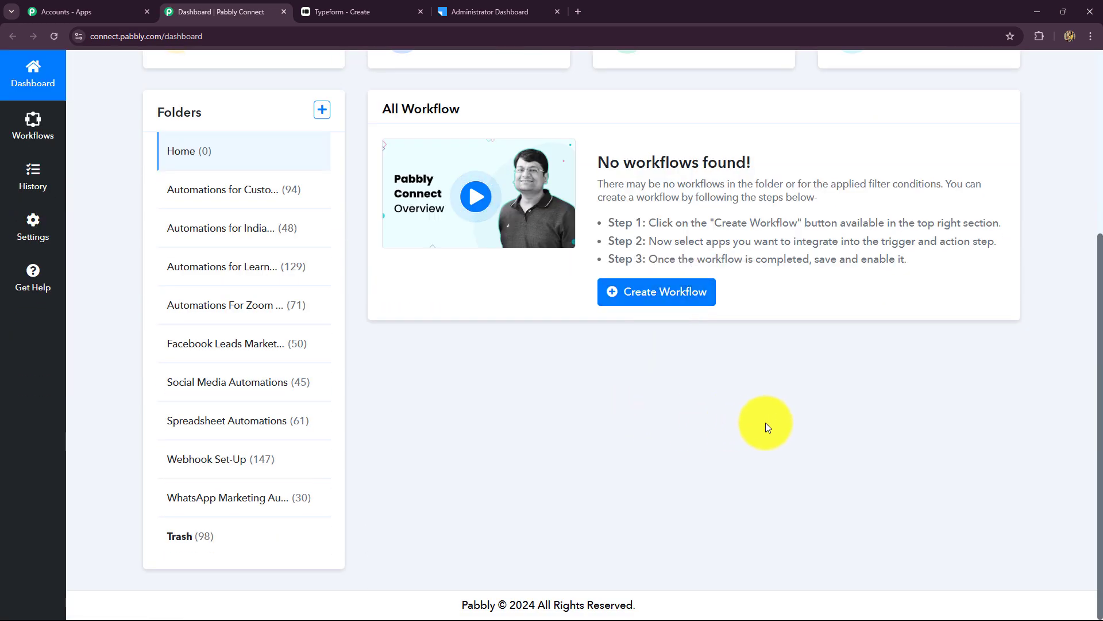
{"action": "scroll", "coordinate": [765, 422], "scroll_direction": "up", "scroll_amount": 4}
{"action": "scroll", "coordinate": [765, 417], "scroll_direction": "down", "scroll_amount": 4}
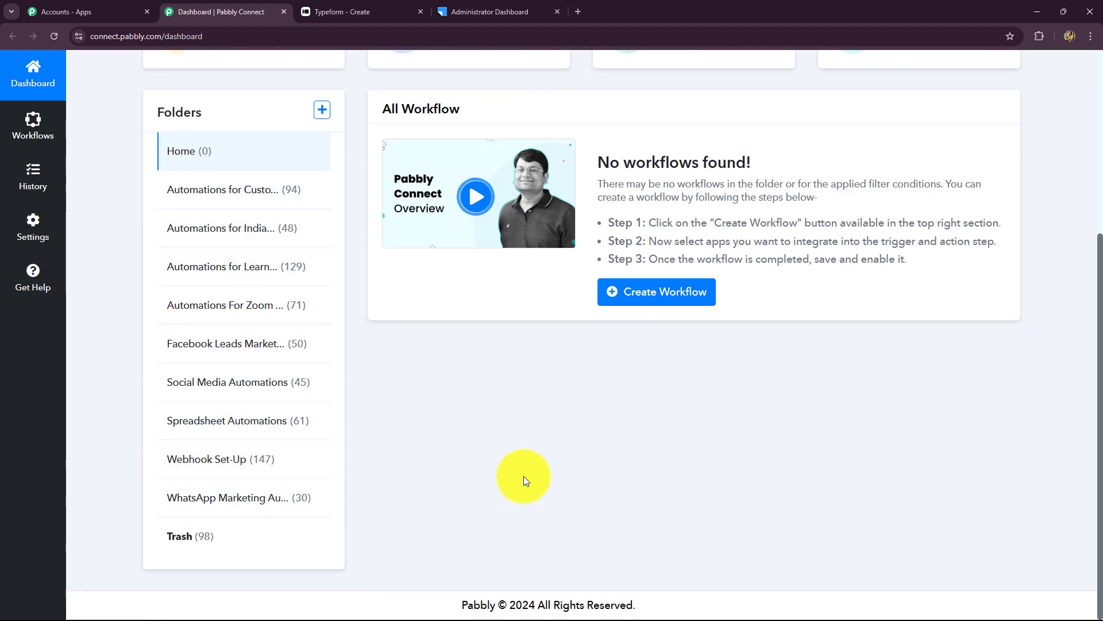
{"action": "scroll", "coordinate": [522, 476], "scroll_direction": "up", "scroll_amount": 4}
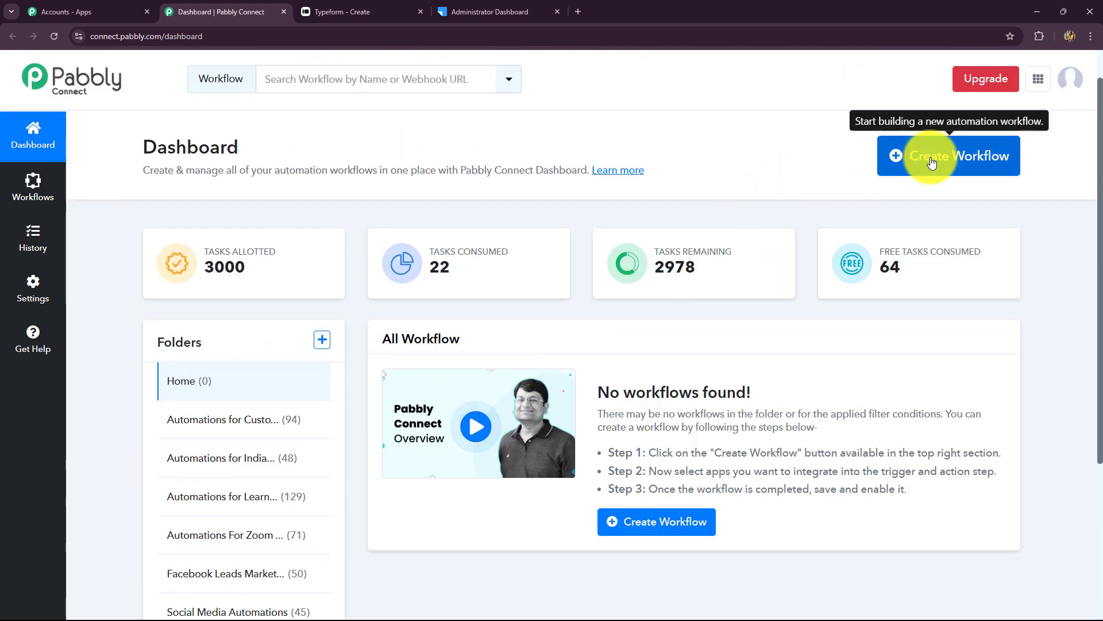
{"action": "scroll", "coordinate": [304, 456], "scroll_direction": "down", "scroll_amount": 4}
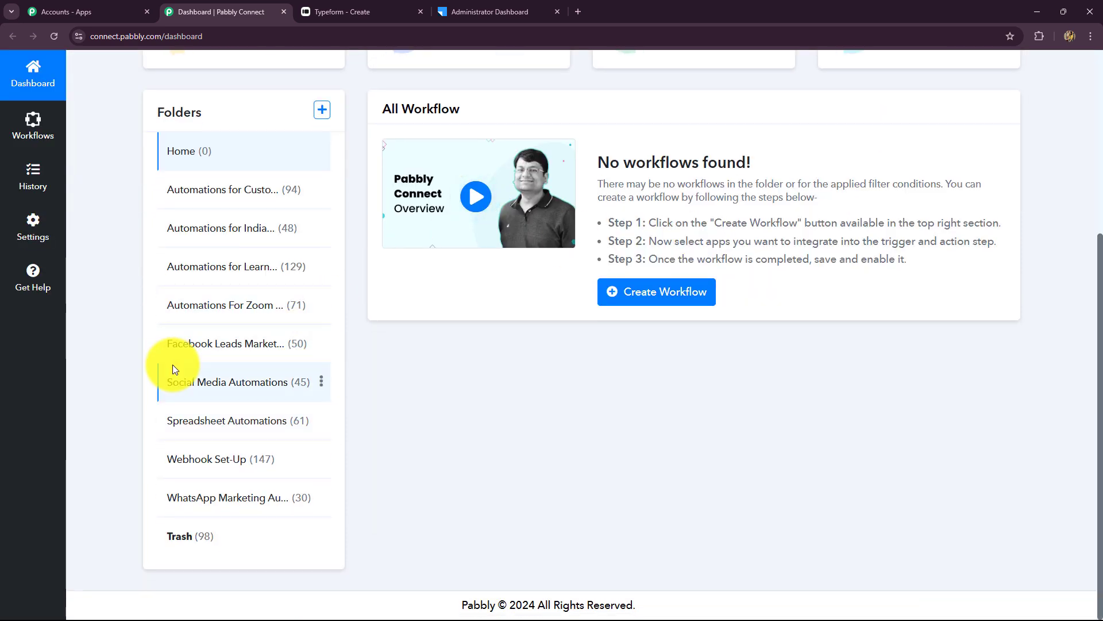
{"action": "scroll", "coordinate": [652, 395], "scroll_direction": "up", "scroll_amount": 4}
- Create the 'Create LeadSquared Lead on Typeform Submission' workflow, filed under Automations for Lead Management
{"action": "left_click", "coordinate": [899, 154]}
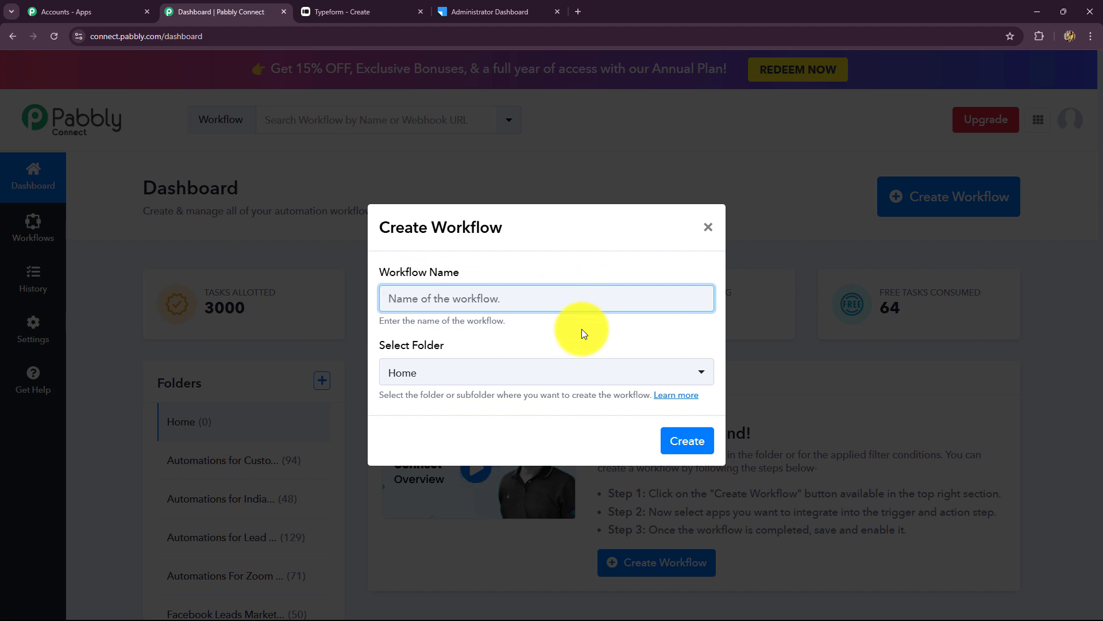
{"action": "type", "text": "Create LeadSquared Lead on Typeform Submission"}
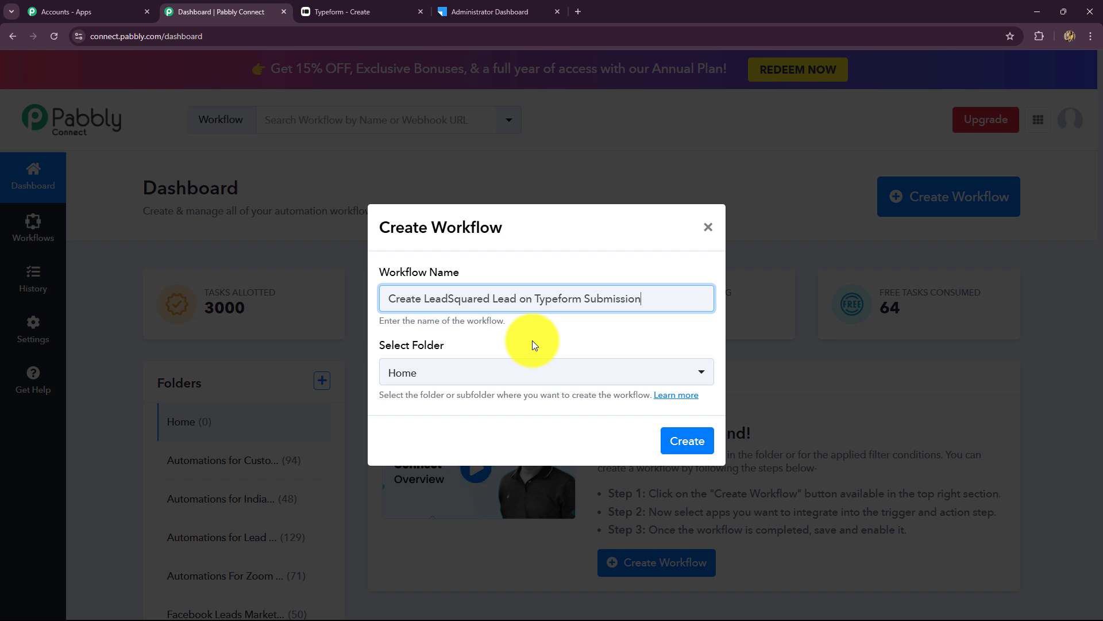
{"action": "left_click", "coordinate": [512, 372]}
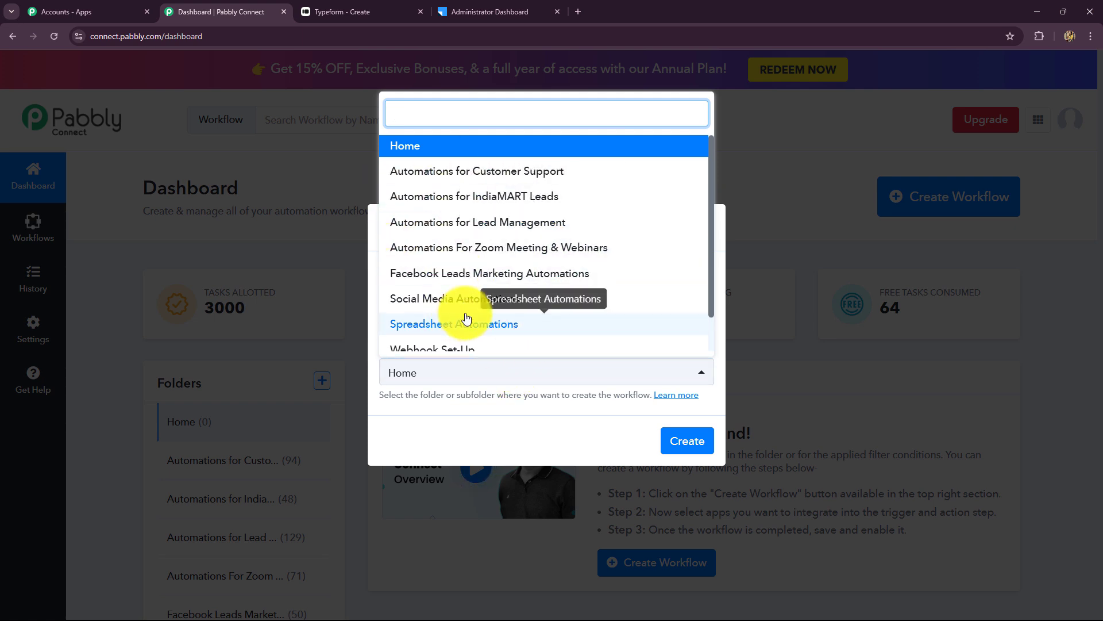
{"action": "scroll", "coordinate": [464, 316], "scroll_direction": "down", "scroll_amount": 1}
{"action": "scroll", "coordinate": [467, 318], "scroll_direction": "up", "scroll_amount": 1}
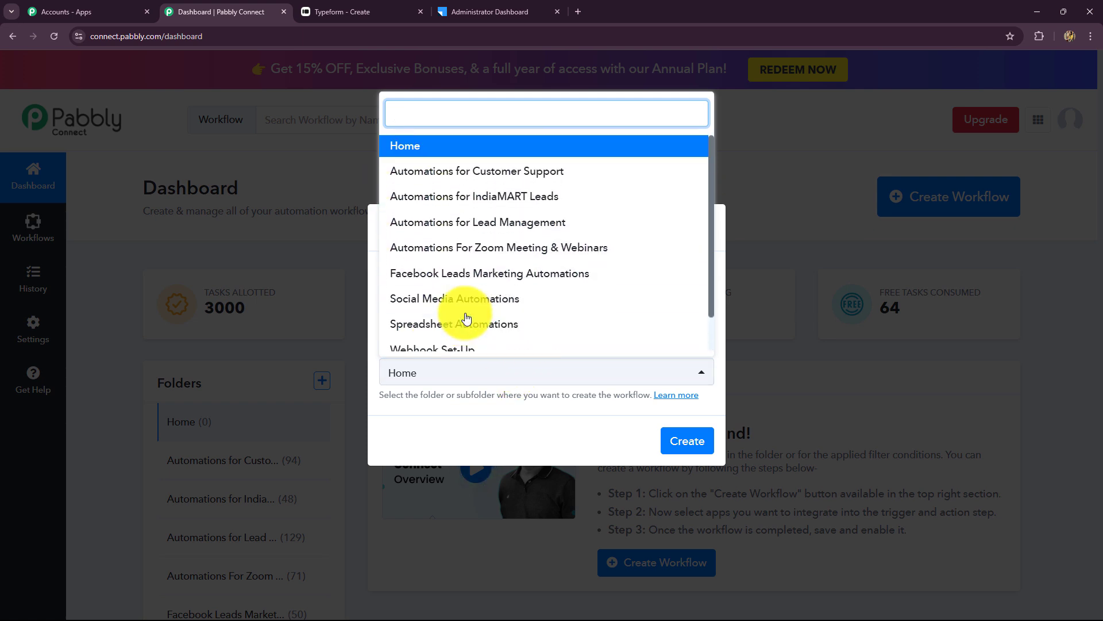
{"action": "left_click", "coordinate": [474, 229]}
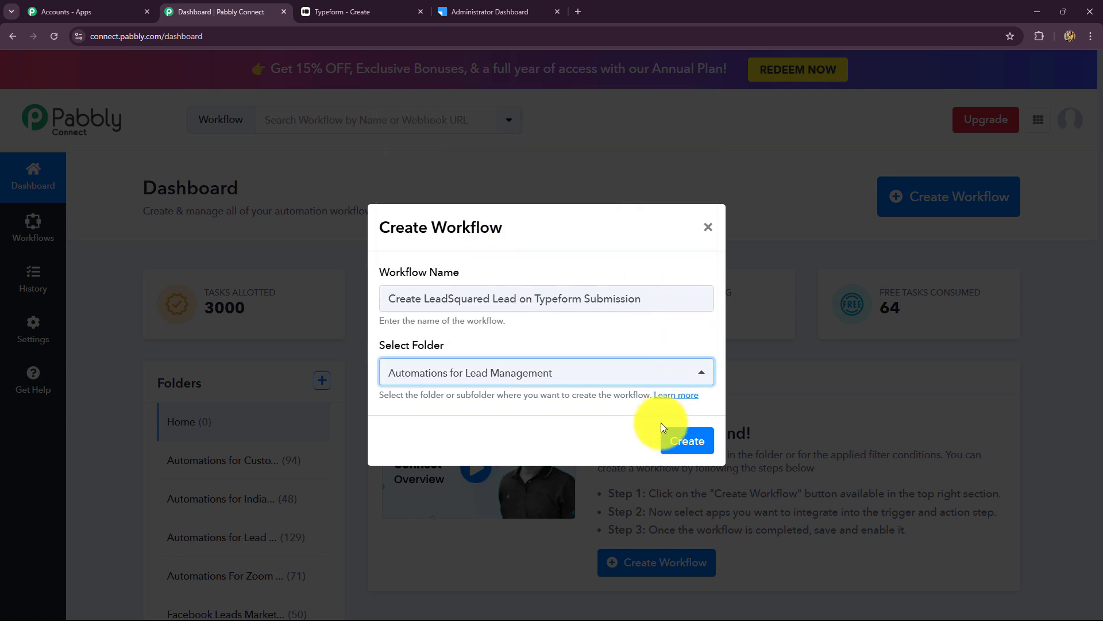
{"action": "left_click", "coordinate": [683, 444]}
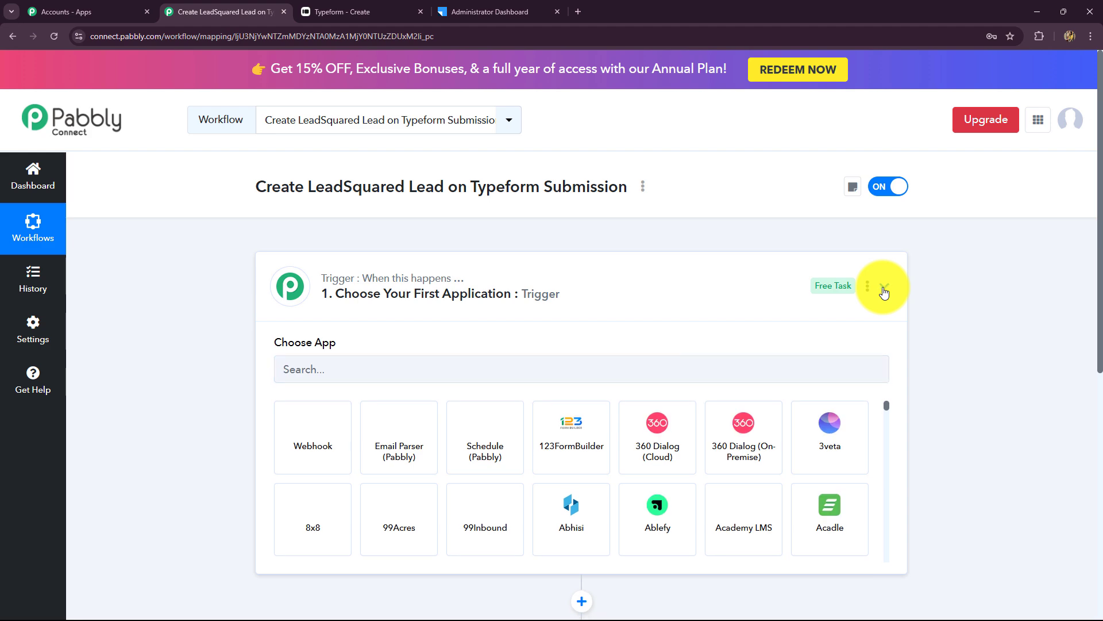
- Collapse the Trigger step so the empty trigger and action steps show together
{"action": "left_click", "coordinate": [883, 287]}
{"action": "scroll", "coordinate": [1033, 365], "scroll_direction": "down", "scroll_amount": 3}
{"action": "scroll", "coordinate": [1035, 366], "scroll_direction": "up", "scroll_amount": 3}
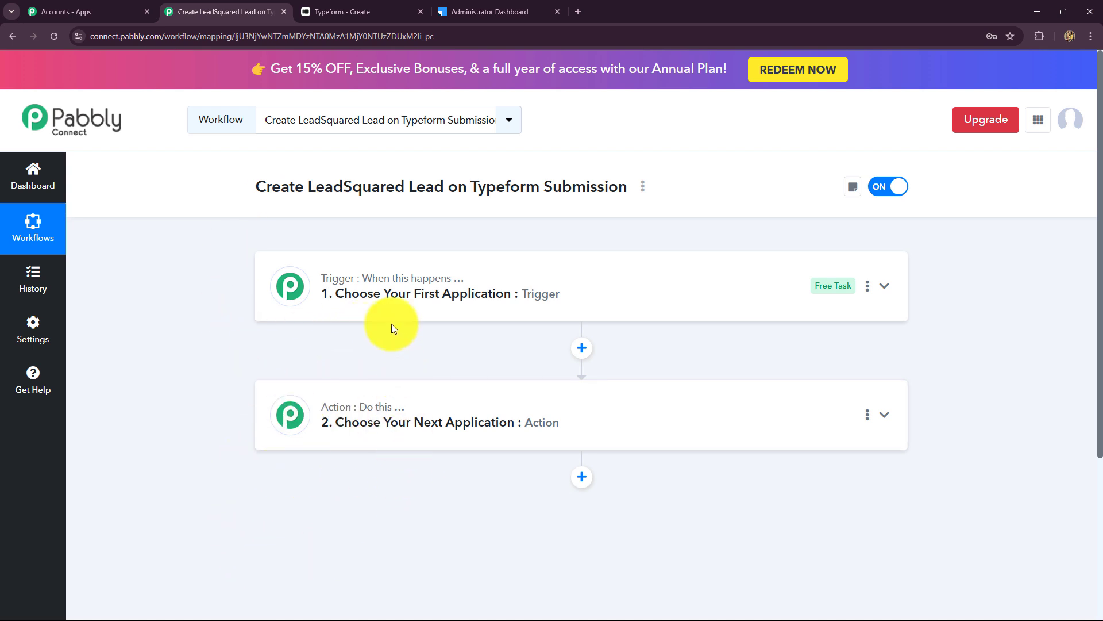
{"action": "mouse_move", "coordinate": [386, 286]}
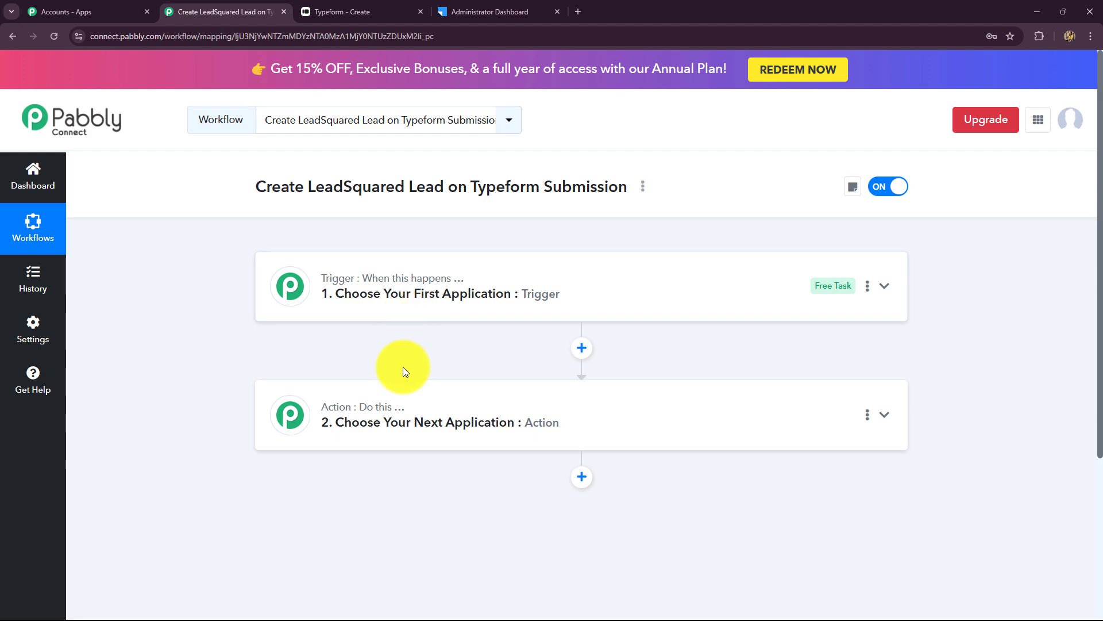
{"action": "scroll", "coordinate": [404, 364], "scroll_direction": "down", "scroll_amount": 2}
{"action": "scroll", "coordinate": [340, 369], "scroll_direction": "up", "scroll_amount": 2}
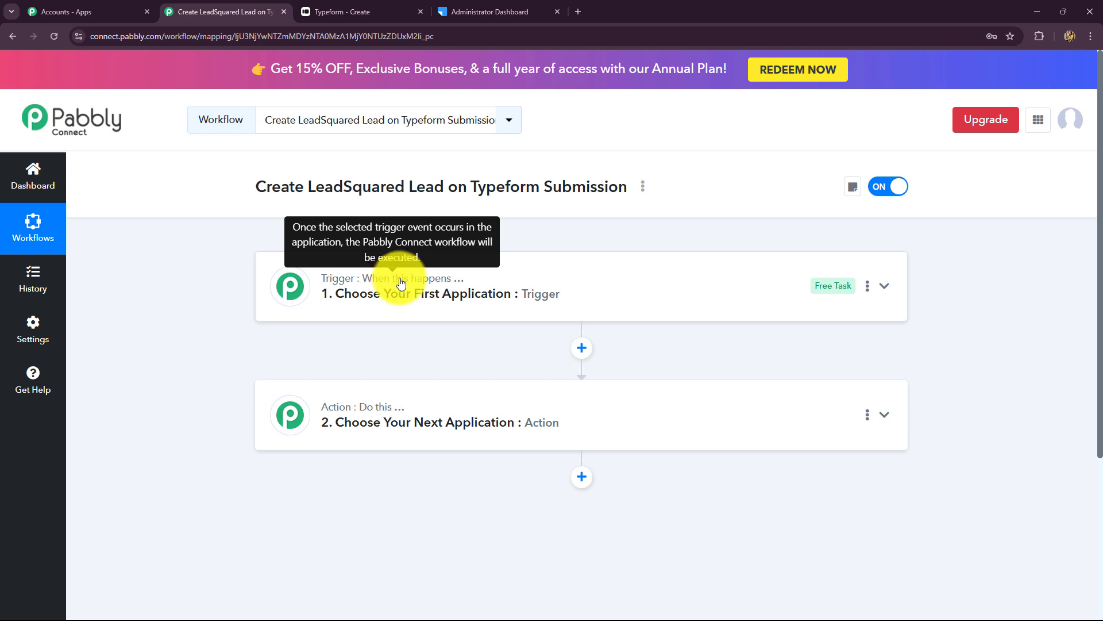
{"action": "scroll", "coordinate": [393, 402], "scroll_direction": "down", "scroll_amount": 1}
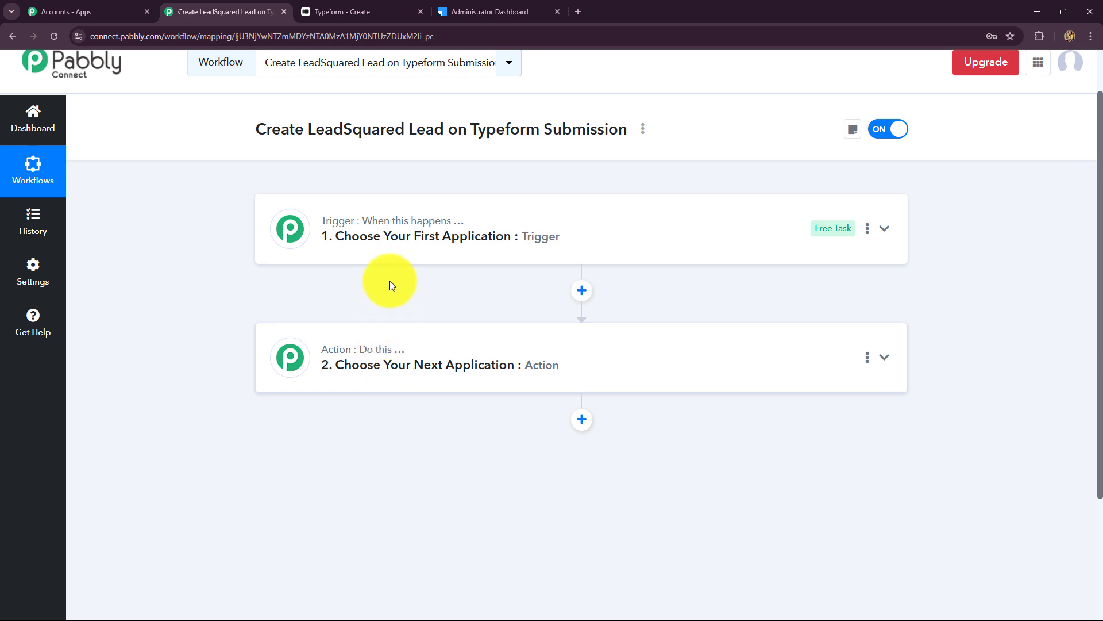
{"action": "scroll", "coordinate": [407, 327], "scroll_direction": "up", "scroll_amount": 1}
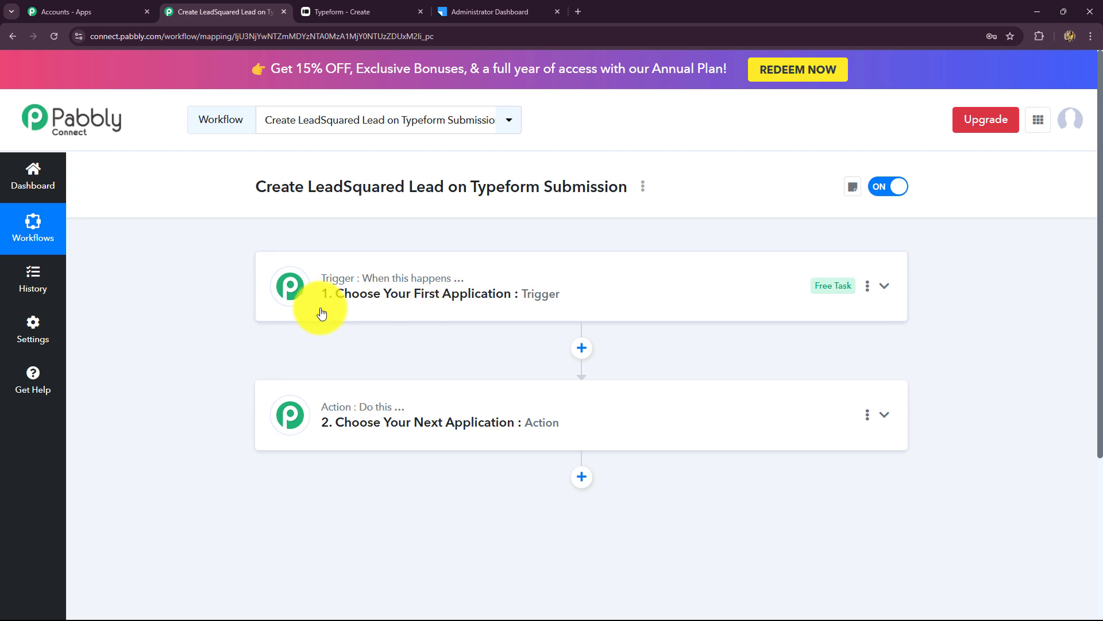
{"action": "scroll", "coordinate": [321, 313], "scroll_direction": "down", "scroll_amount": 1}
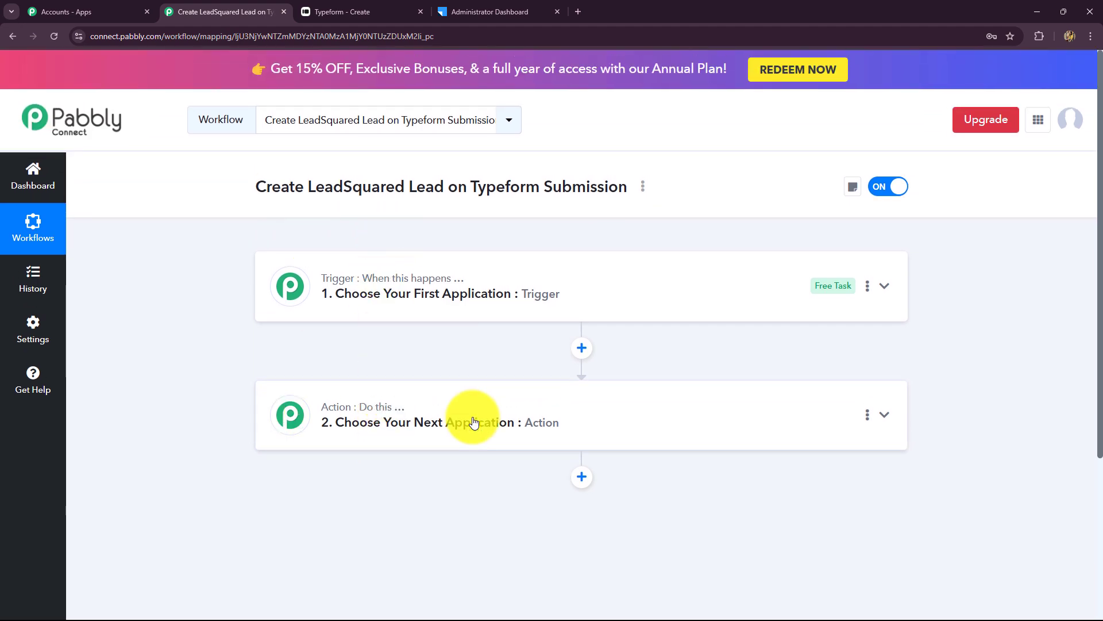
- Set the trigger app to Typeform, found by searching 'Type', with the New Entry event
{"action": "left_click", "coordinate": [320, 285]}
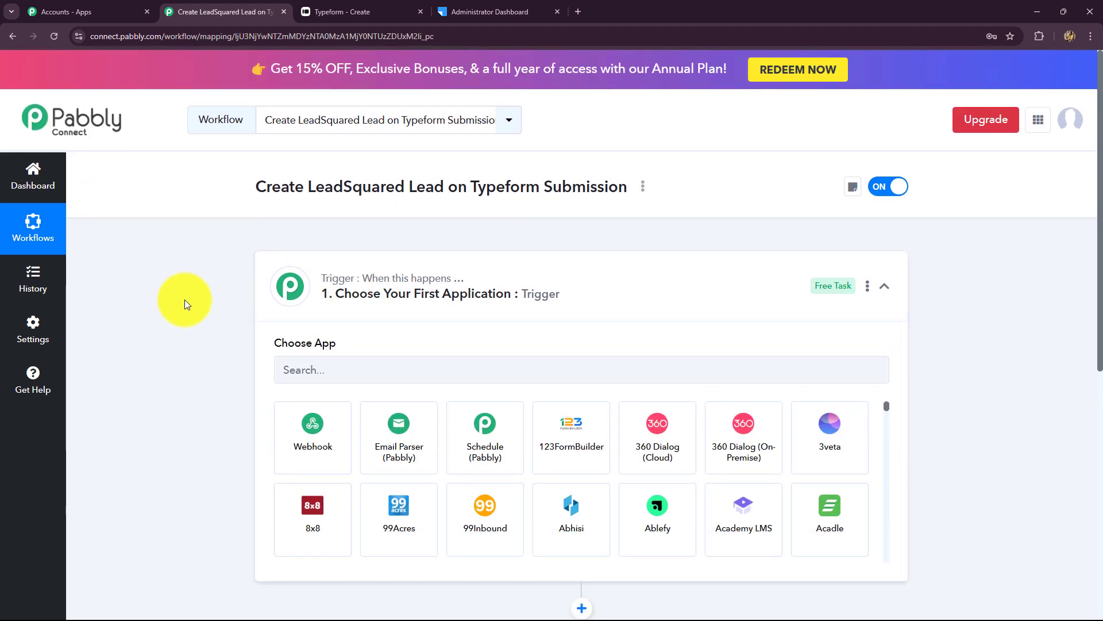
{"action": "scroll", "coordinate": [433, 325], "scroll_direction": "up", "scroll_amount": 2}
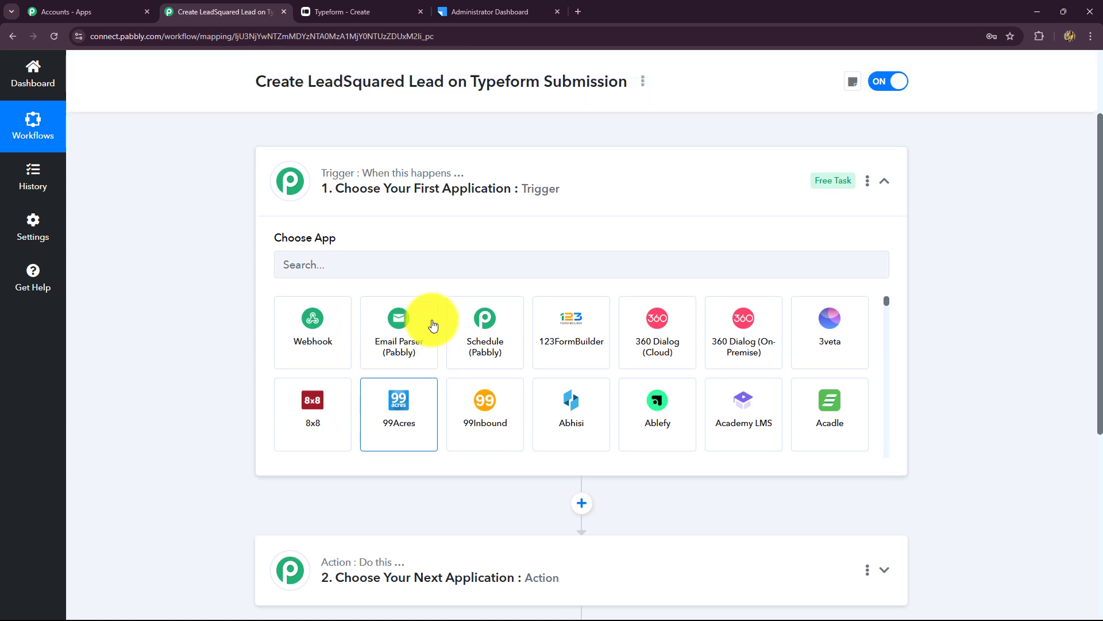
{"action": "left_click", "coordinate": [329, 311]}
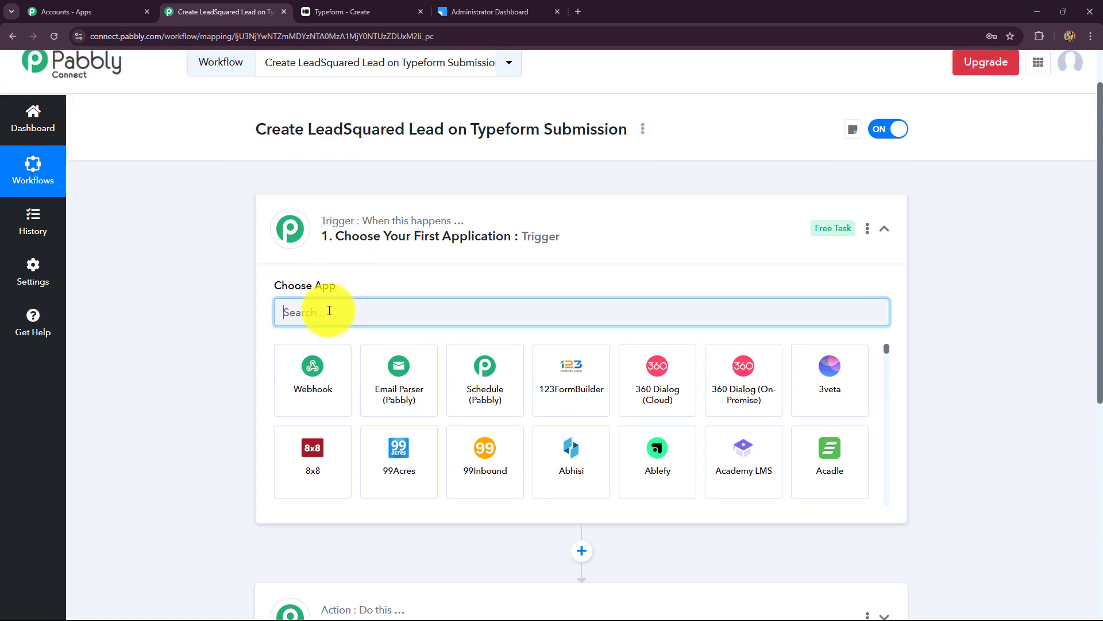
{"action": "left_click", "coordinate": [345, 11]}
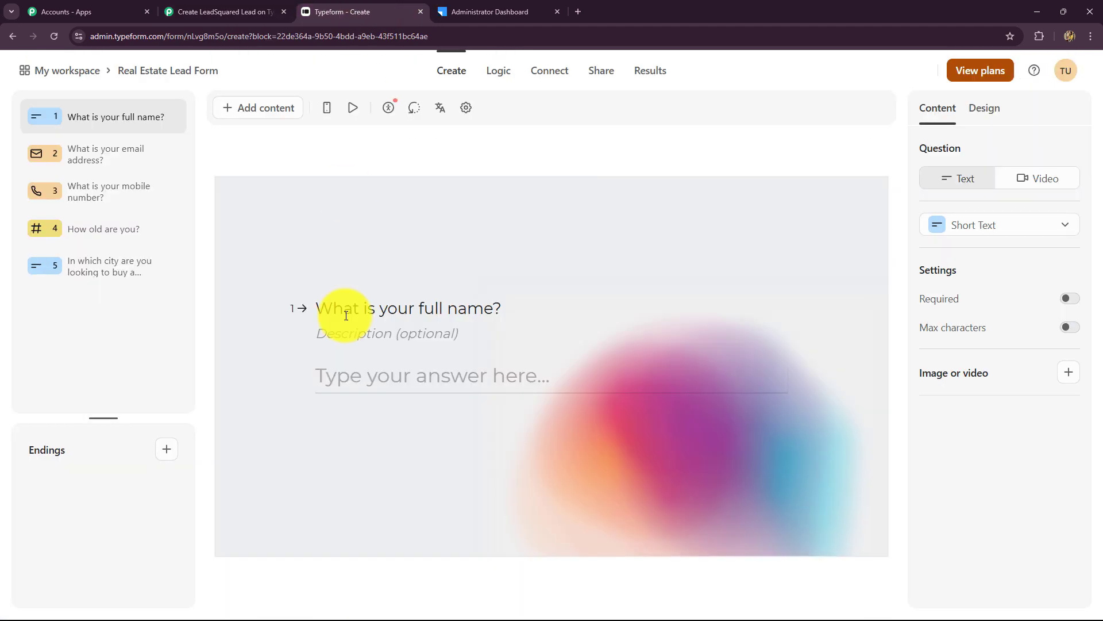
{"action": "left_click", "coordinate": [228, 7]}
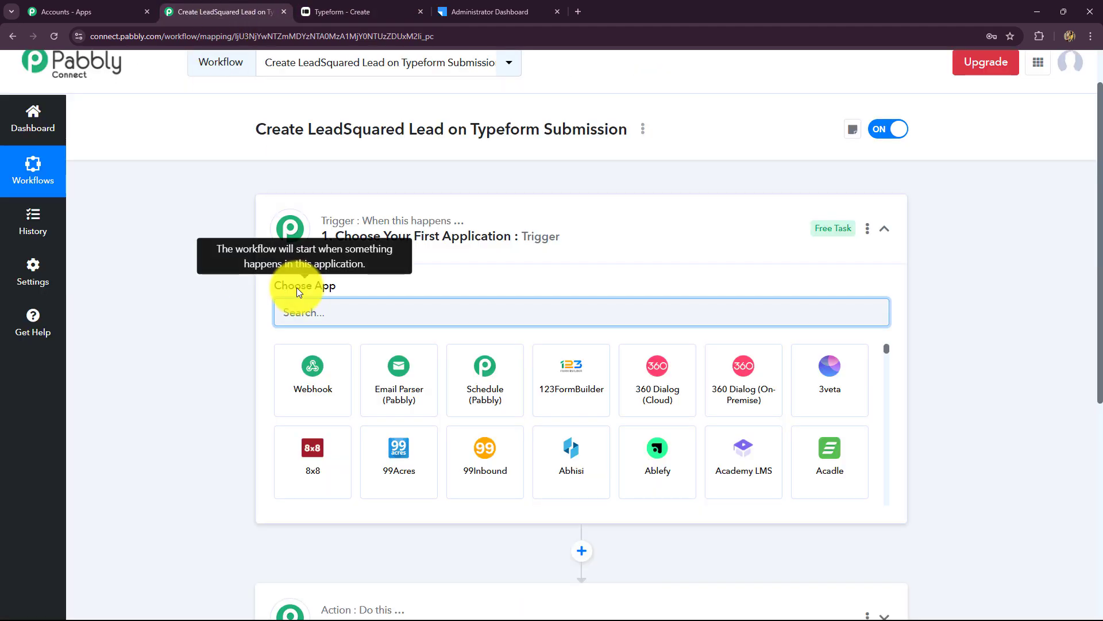
{"action": "type", "text": "Ty"}
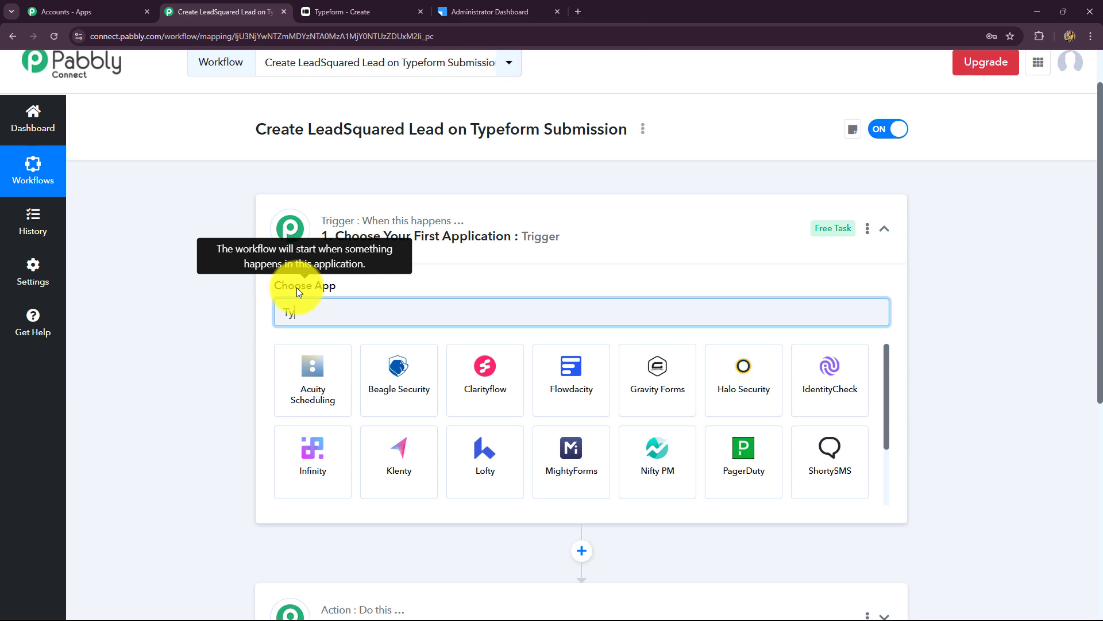
{"action": "type", "text": "pe"}
{"action": "left_click", "coordinate": [393, 375]}
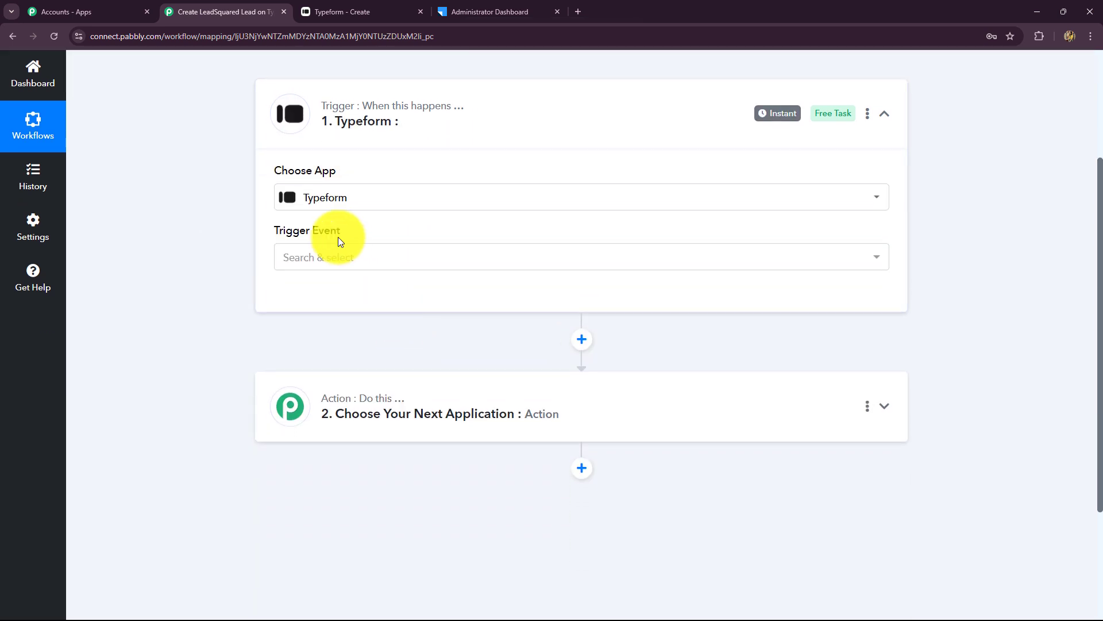
{"action": "left_click", "coordinate": [320, 256]}
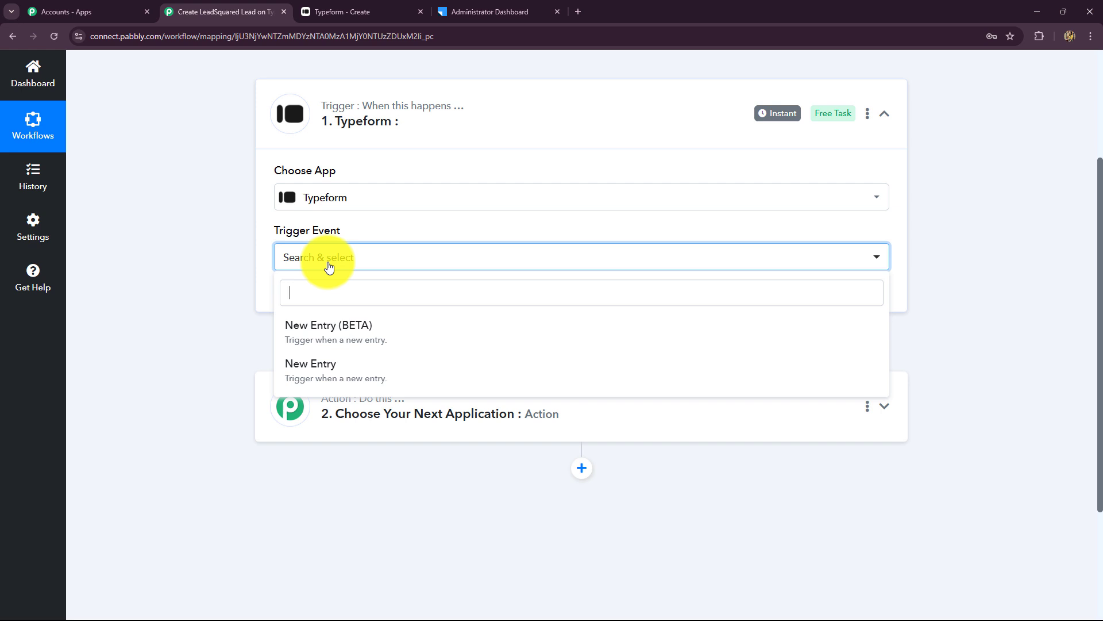
{"action": "left_click", "coordinate": [335, 371]}
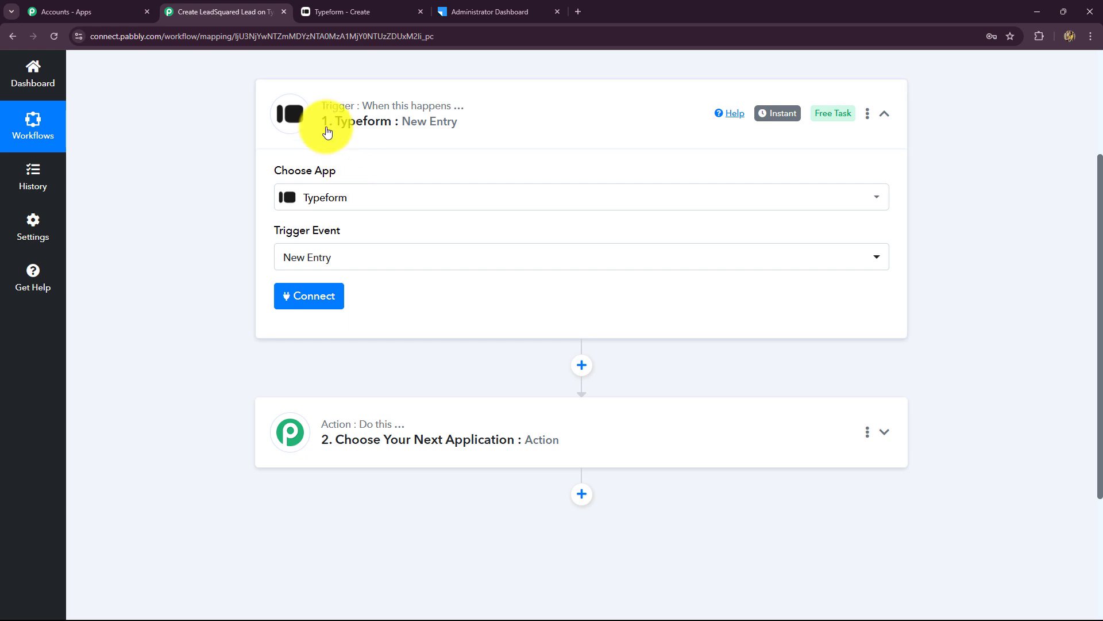
- Begin connecting a Typeform account to the trigger, checking the form in Typeform's editor
{"action": "left_click", "coordinate": [325, 296]}
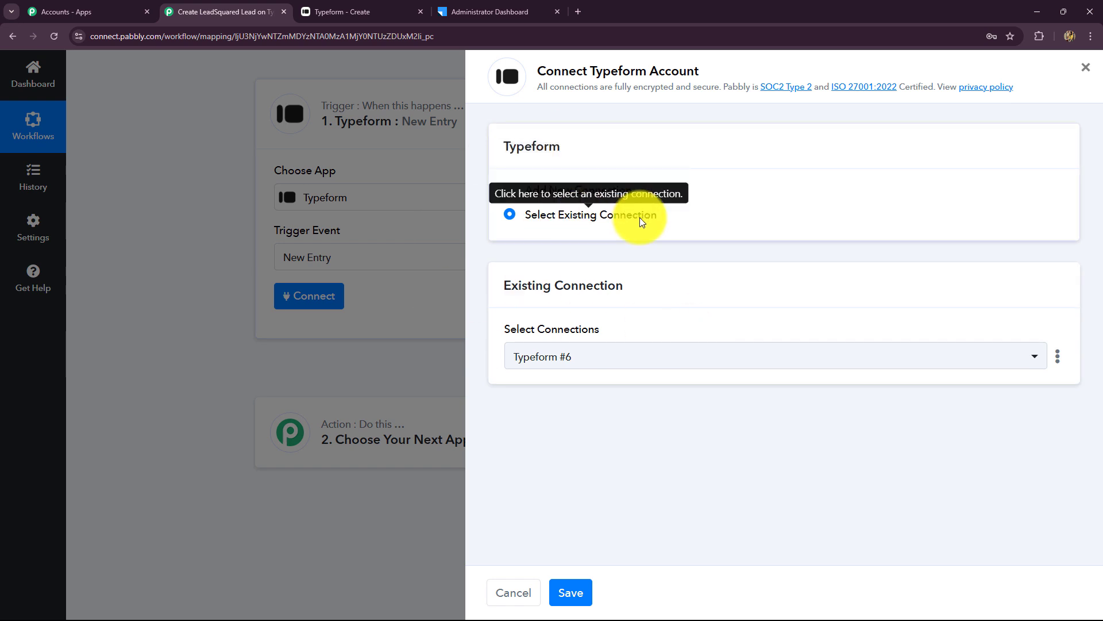
{"action": "left_click", "coordinate": [368, 11]}
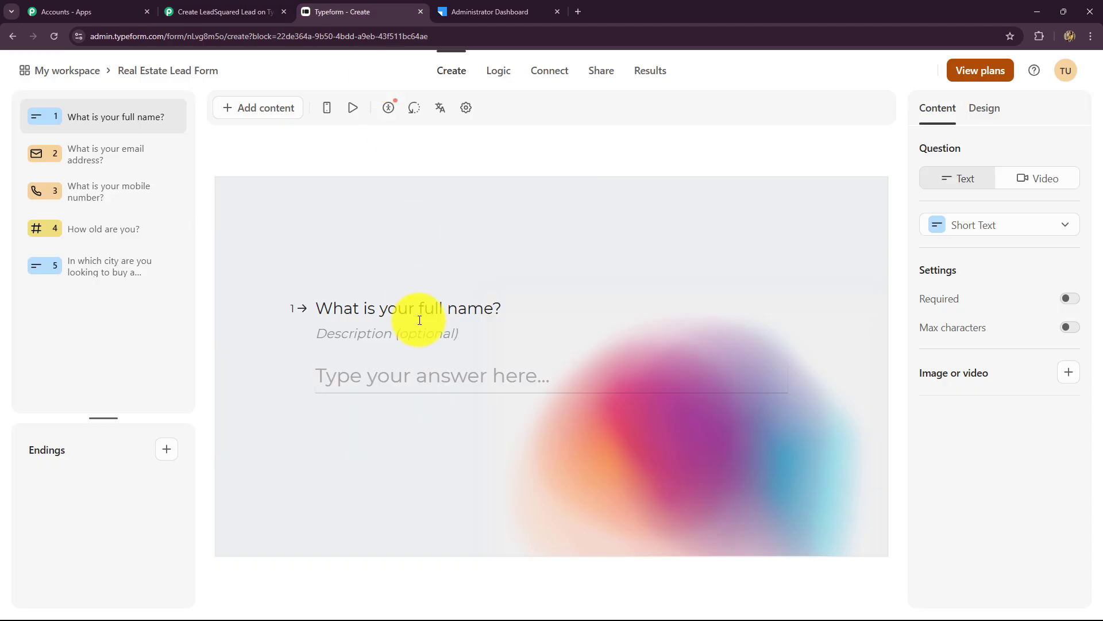
{"action": "left_click", "coordinate": [256, 12]}
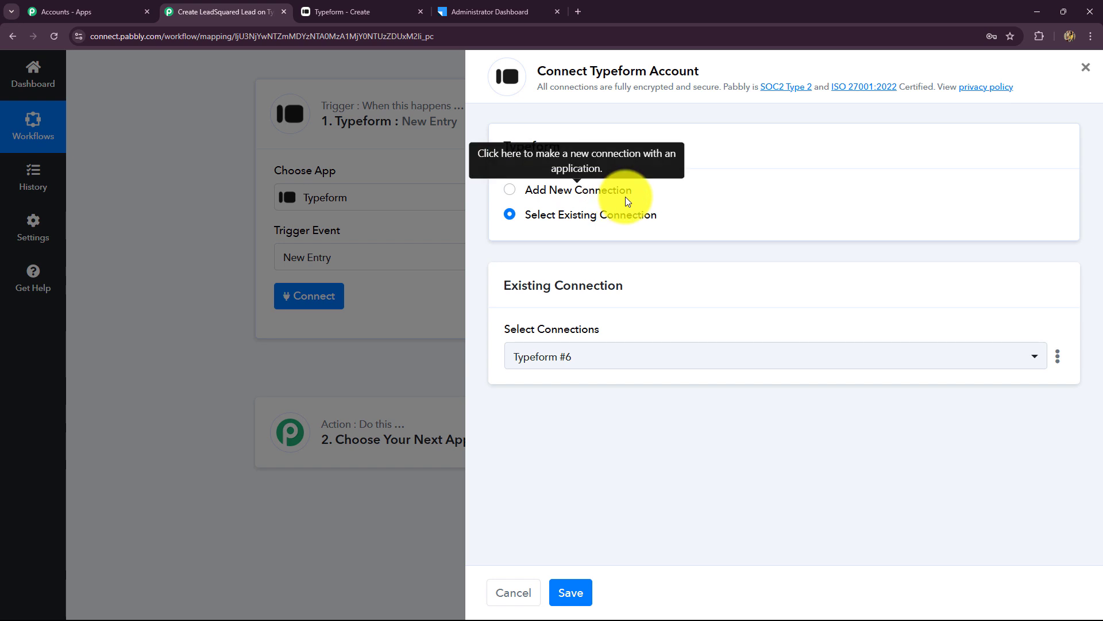
{"action": "left_click", "coordinate": [367, 12]}
{"action": "left_click", "coordinate": [258, 12]}
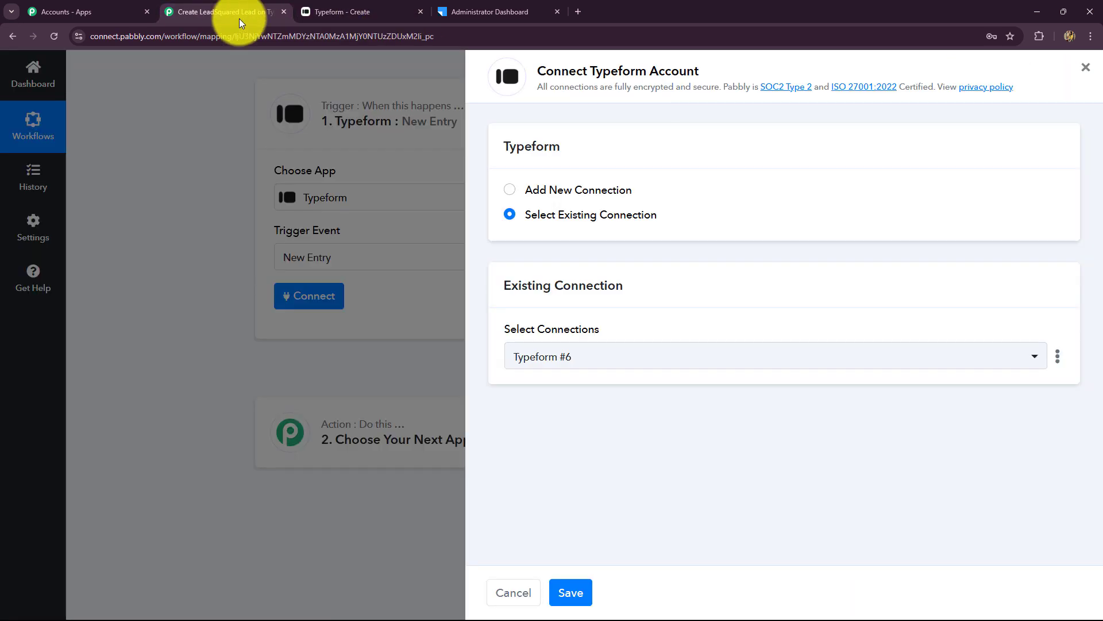
- Add a new Typeform connection and accept Pabbly Connect's access to the account
{"action": "left_click", "coordinate": [511, 194]}
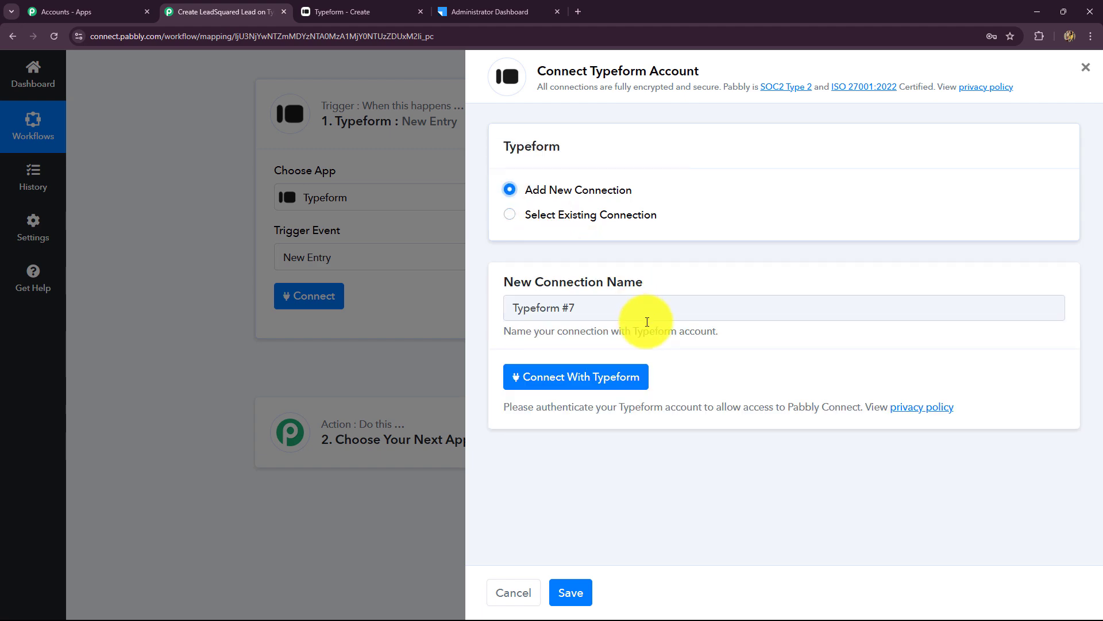
{"action": "left_click", "coordinate": [625, 382]}
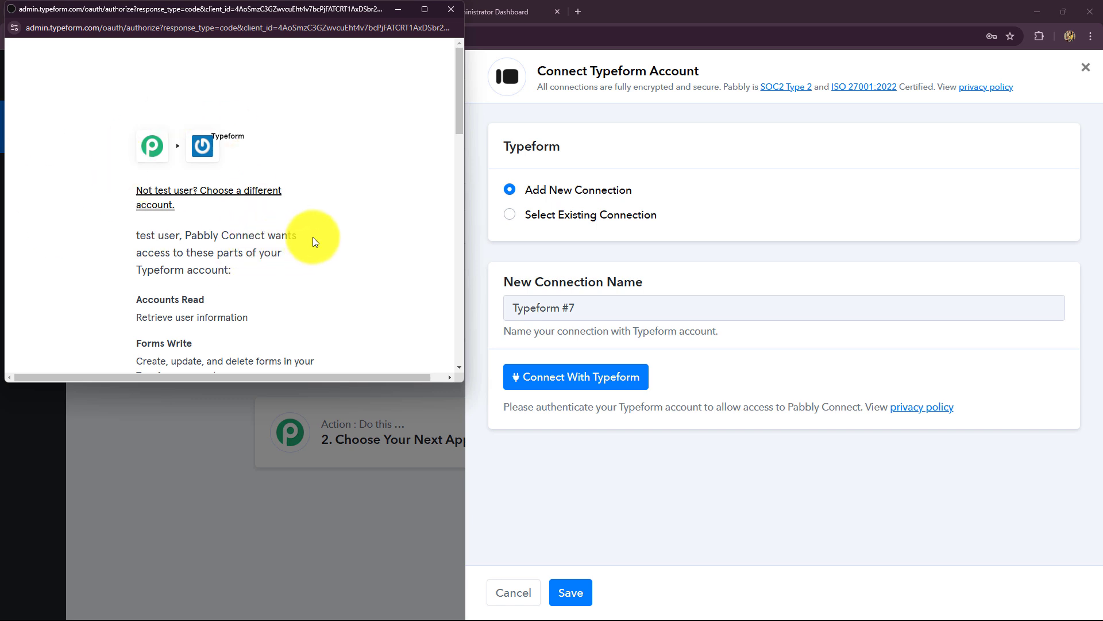
{"action": "scroll", "coordinate": [313, 238], "scroll_direction": "down", "scroll_amount": 15}
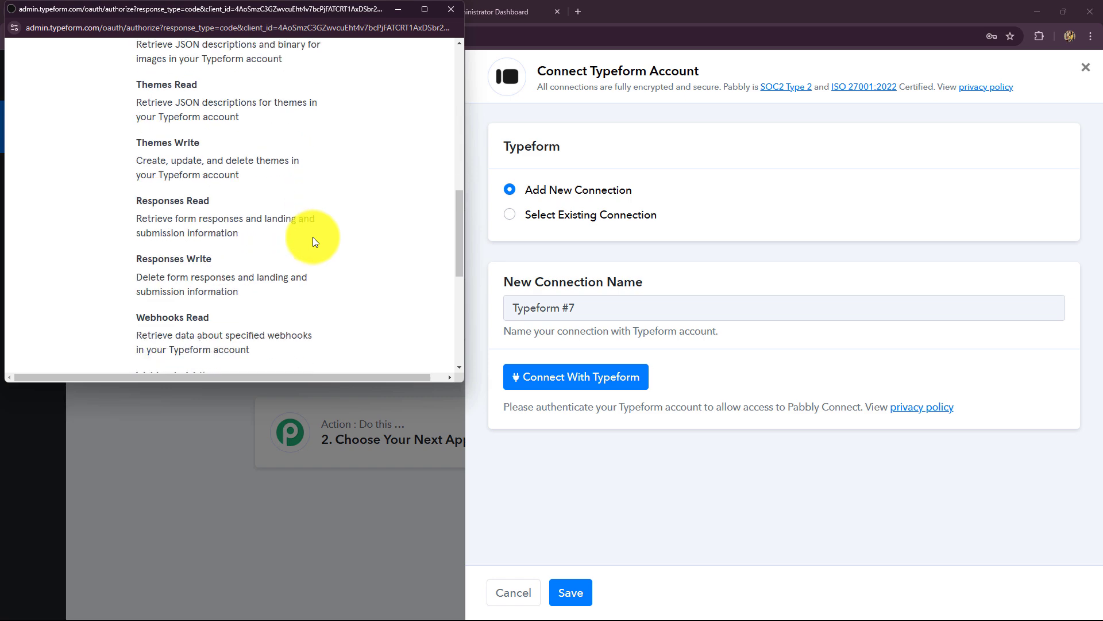
{"action": "scroll", "coordinate": [313, 236], "scroll_direction": "down", "scroll_amount": 1}
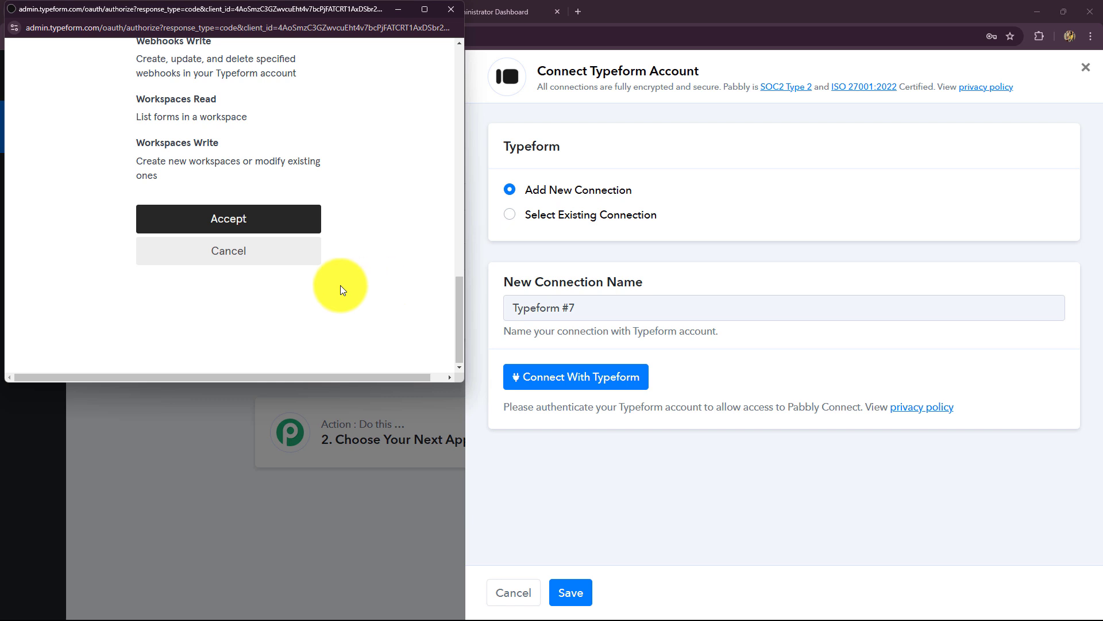
{"action": "left_click", "coordinate": [227, 220]}
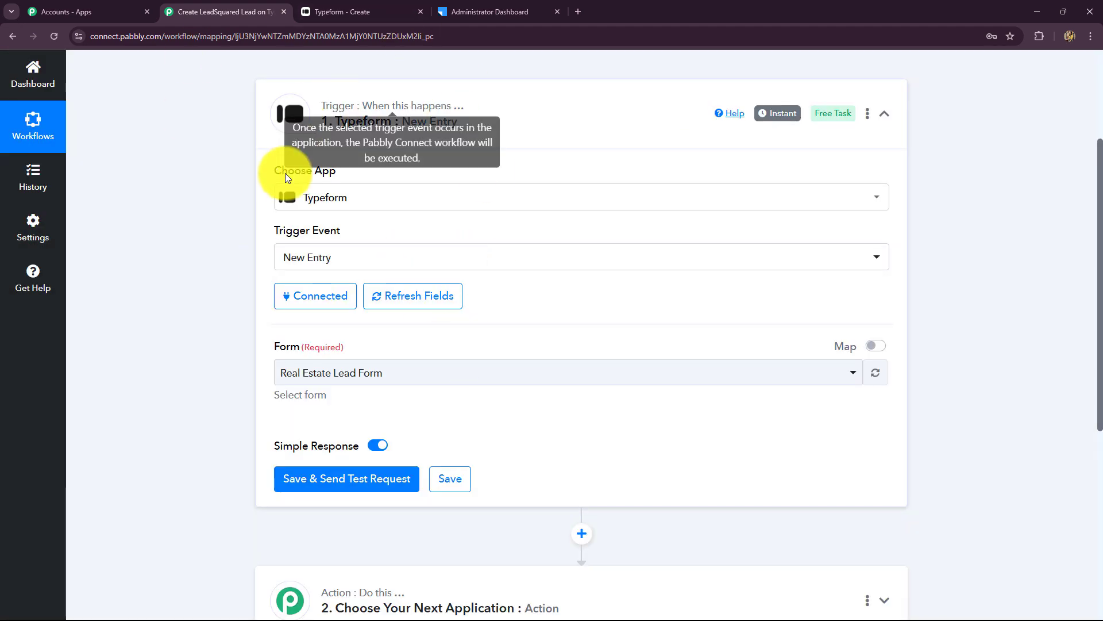
{"action": "scroll", "coordinate": [705, 390], "scroll_direction": "down", "scroll_amount": 3}
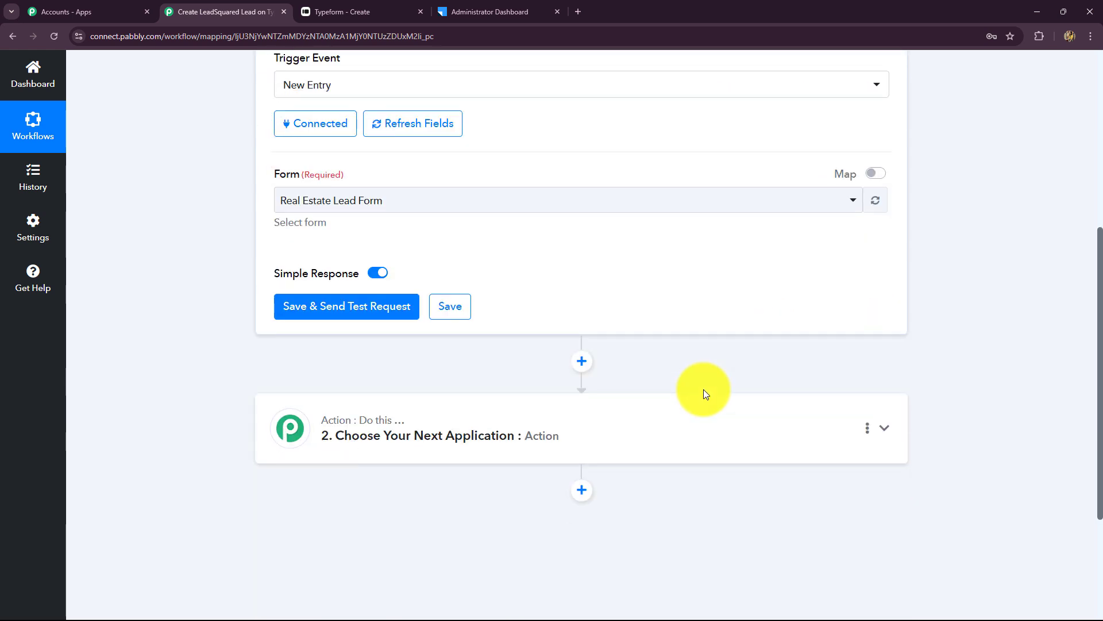
{"action": "scroll", "coordinate": [706, 395], "scroll_direction": "up", "scroll_amount": 2}
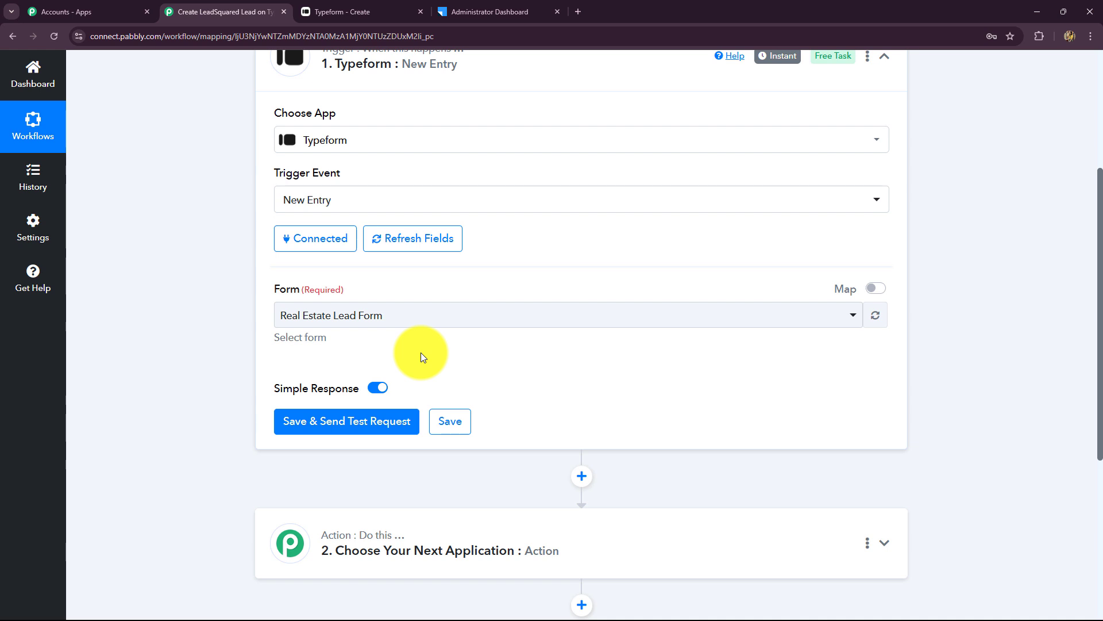
- Choose Real Estate Lead Form as the trigger's form and save it to await a test request
{"action": "scroll", "coordinate": [423, 347], "scroll_direction": "down", "scroll_amount": 1}
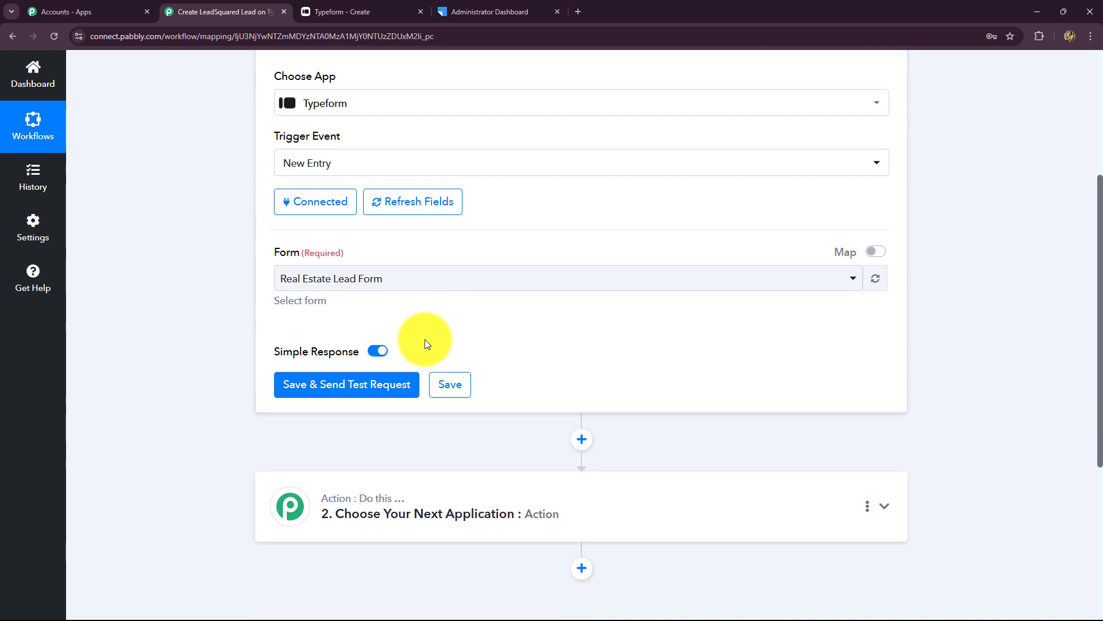
{"action": "left_click", "coordinate": [396, 257]}
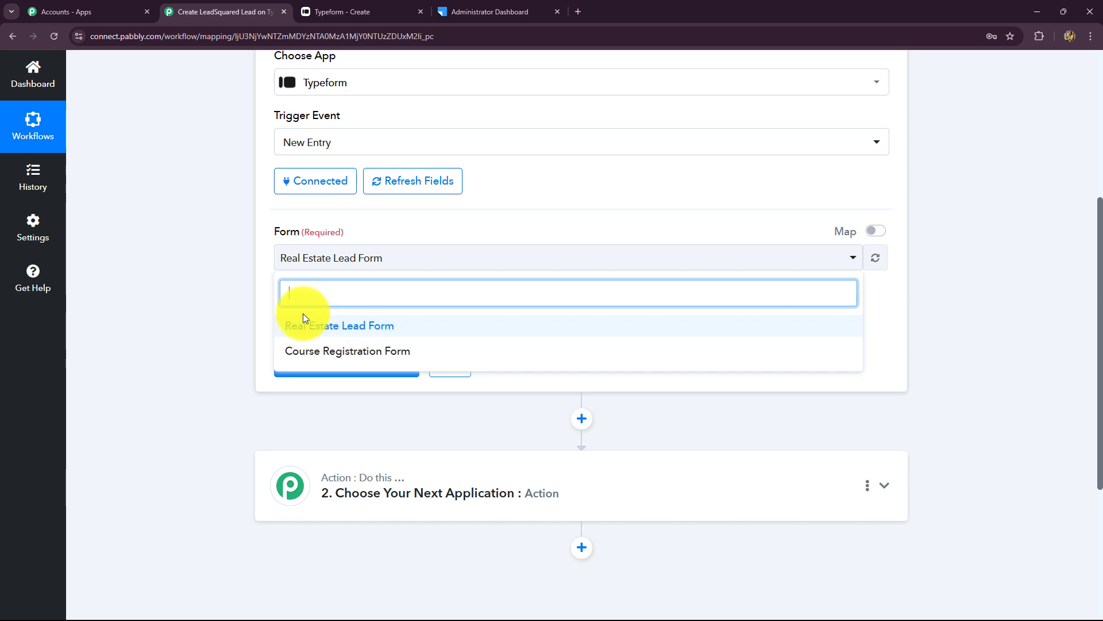
{"action": "left_click", "coordinate": [313, 6]}
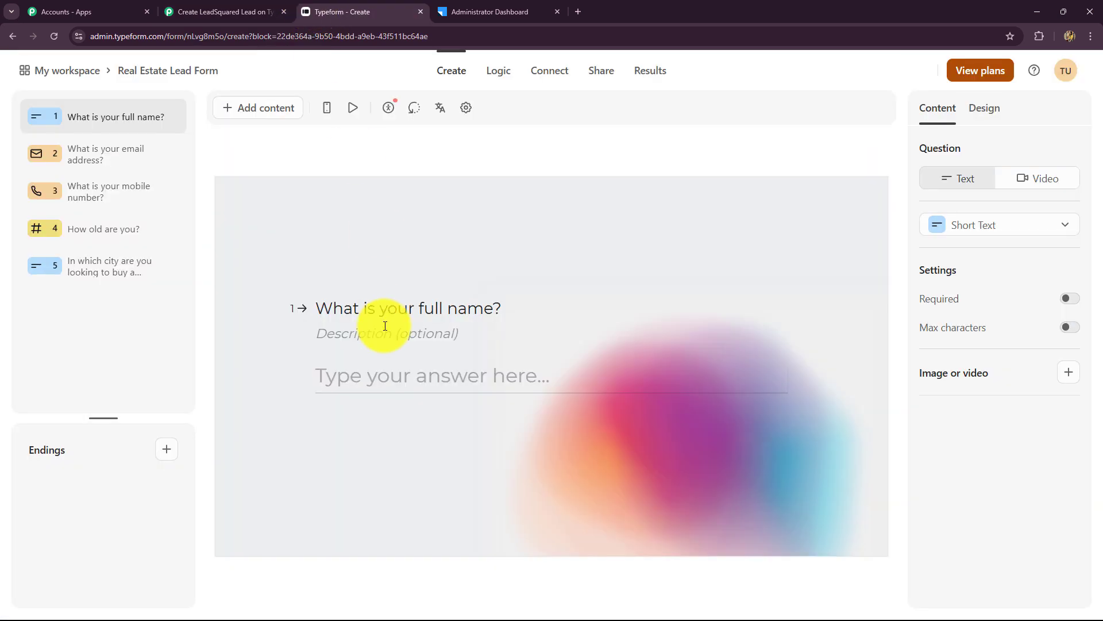
{"action": "left_click", "coordinate": [217, 8]}
{"action": "left_click", "coordinate": [336, 326]}
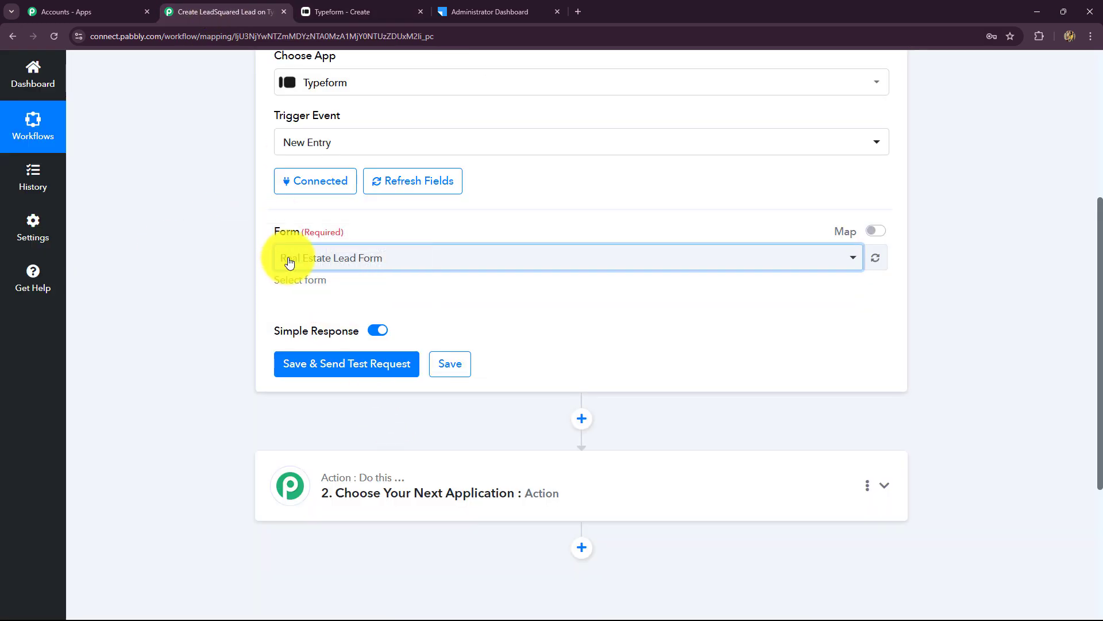
{"action": "left_click", "coordinate": [347, 365]}
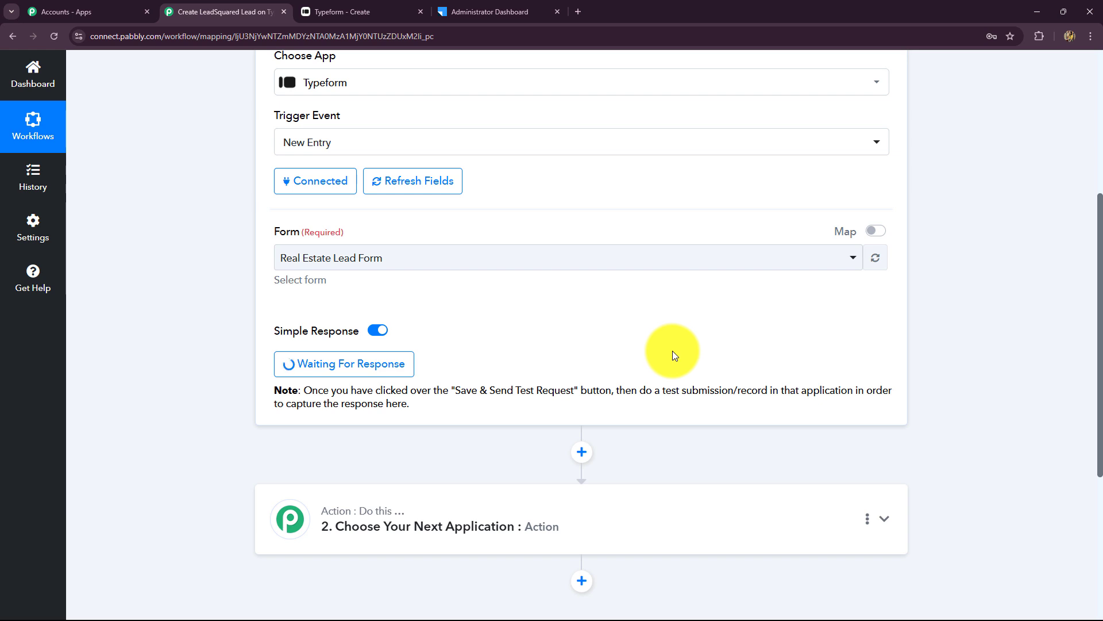
- Read the test-submission note, then return to the Typeform Real Estate Lead Form editor
{"action": "left_click_drag", "start_coordinate": [459, 390], "coordinate": [640, 418]}
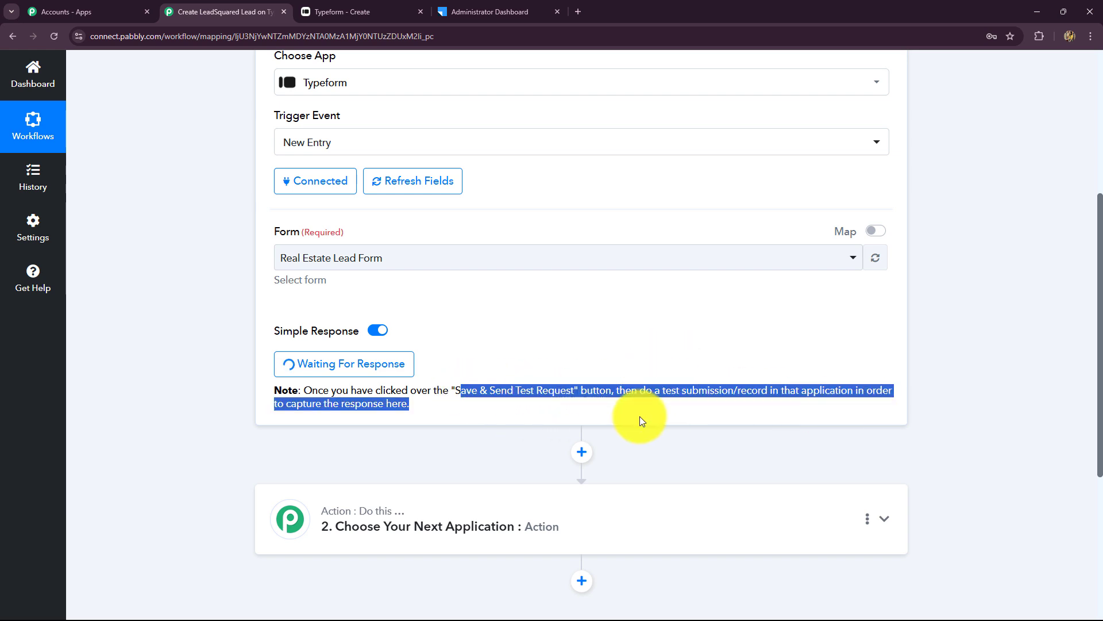
{"action": "left_click", "coordinate": [630, 417]}
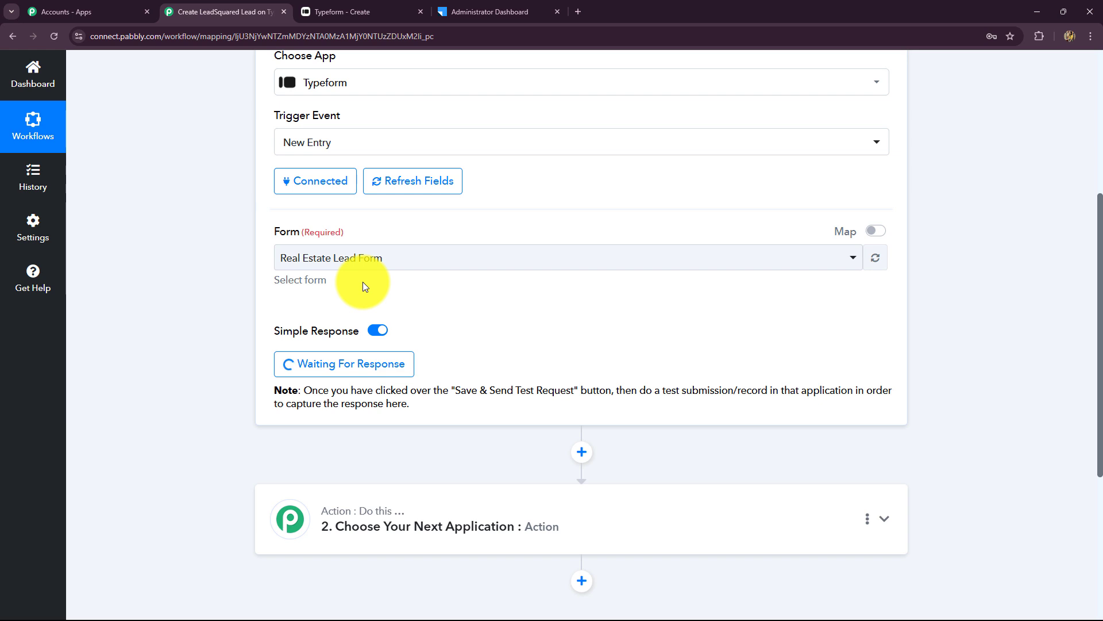
{"action": "left_click", "coordinate": [336, 13]}
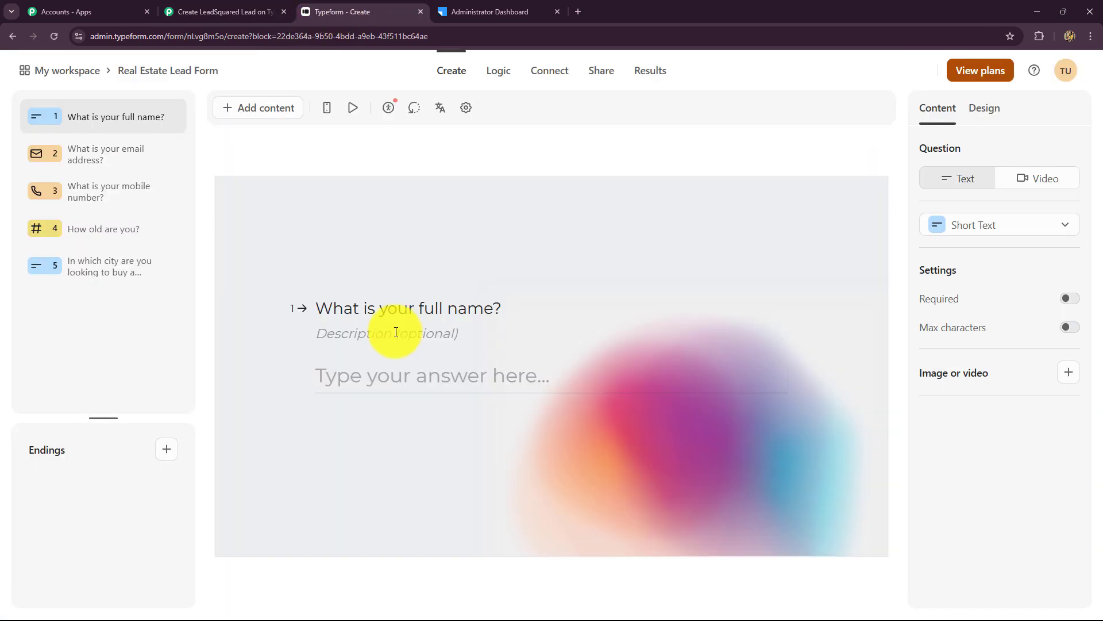
- Copy the Real Estate Lead Form's share link and load the live form in a new browser tab
{"action": "left_click", "coordinate": [597, 71]}
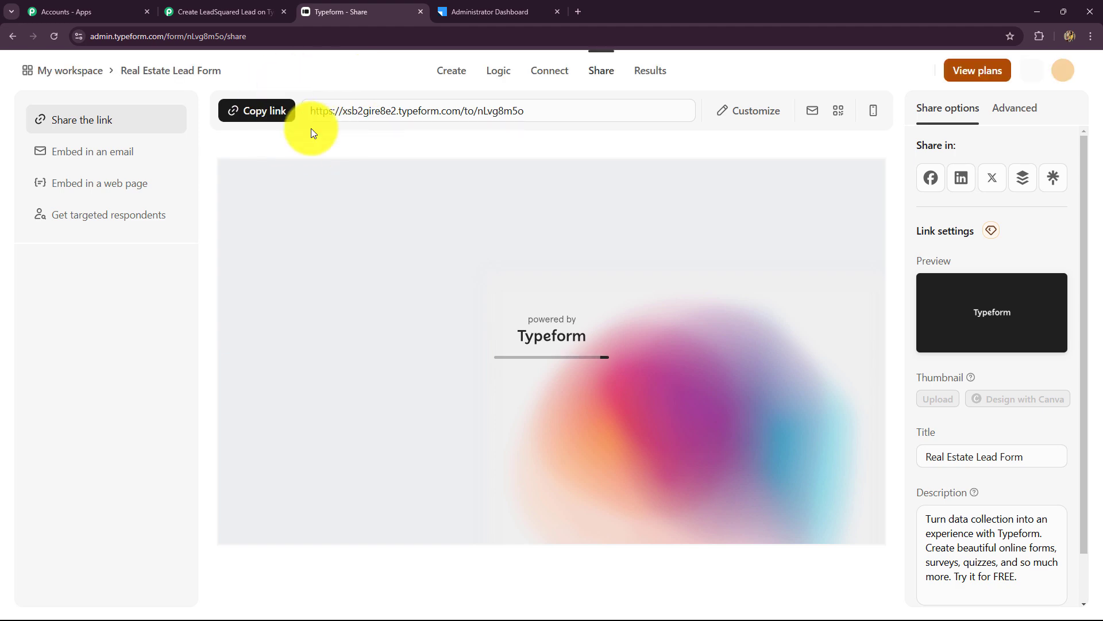
{"action": "left_click", "coordinate": [270, 112]}
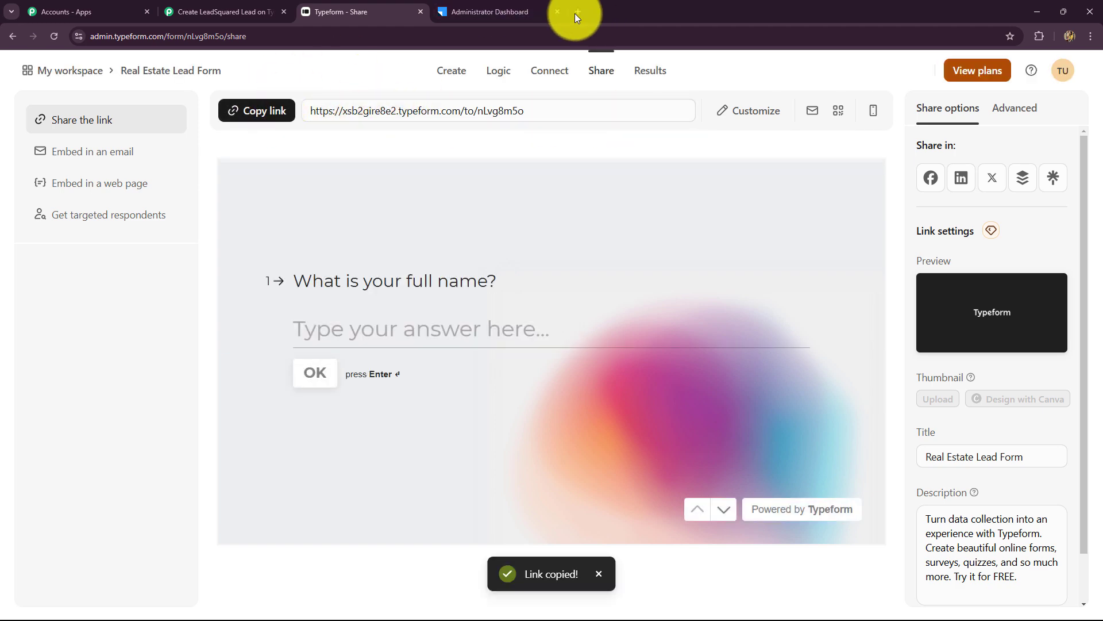
{"action": "left_click", "coordinate": [577, 13]}
{"action": "key", "text": "ctrl+v"}
{"action": "key", "text": "Return"}
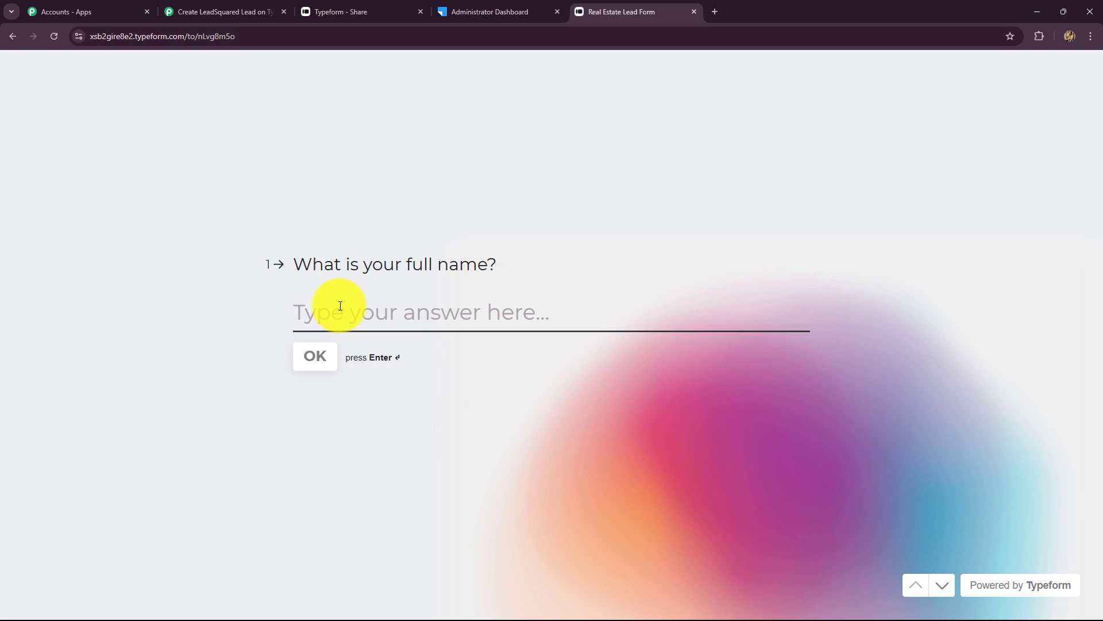
- Answer the form's full-name and email questions with test values
{"action": "type", "text": "B"}
{"action": "key", "text": "Caps_Lock"}
{"action": "type", "text": "es"}
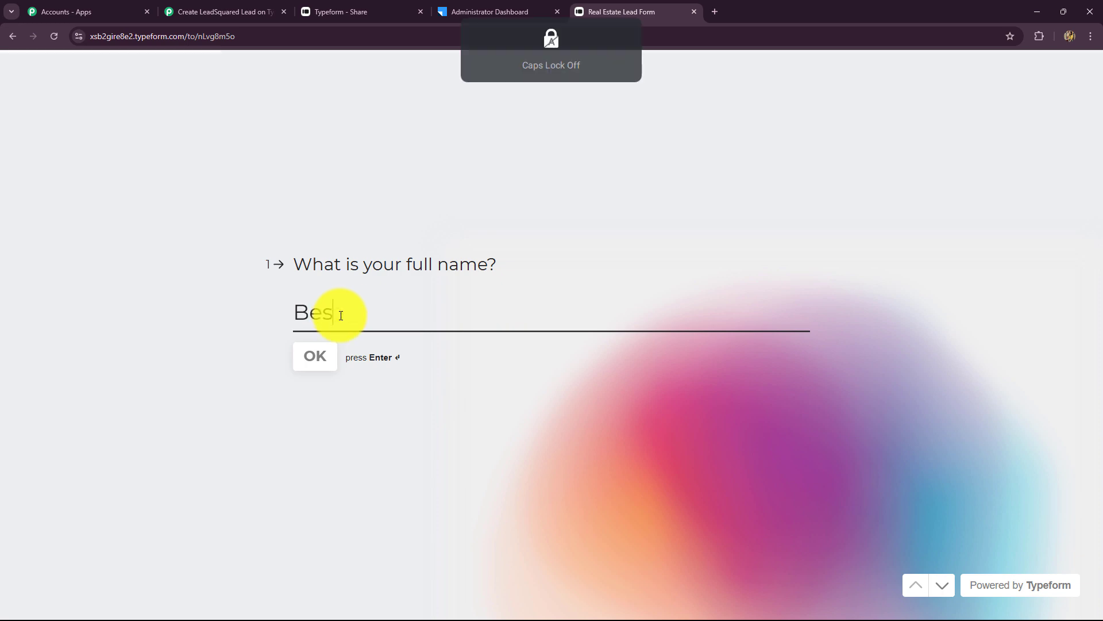
{"action": "type", "text": "t Lead"}
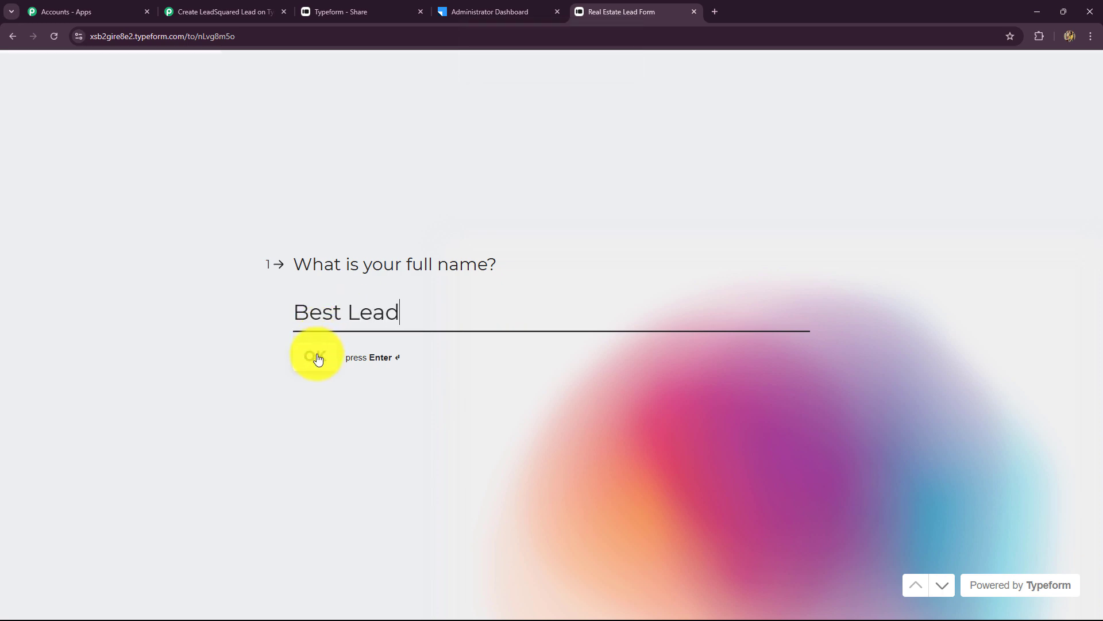
{"action": "left_click", "coordinate": [315, 357]}
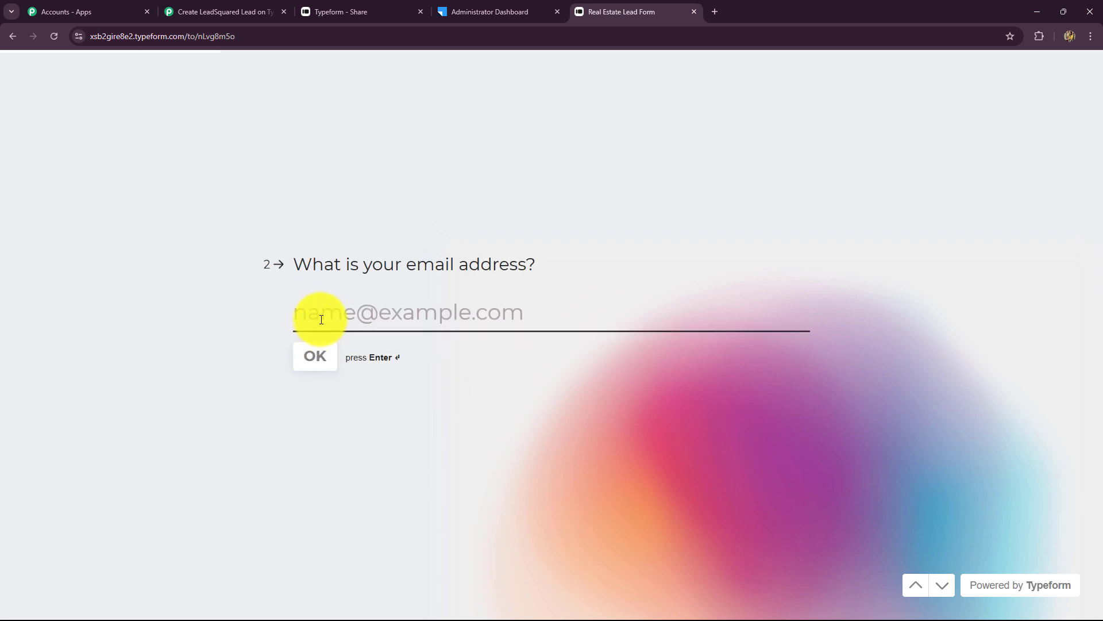
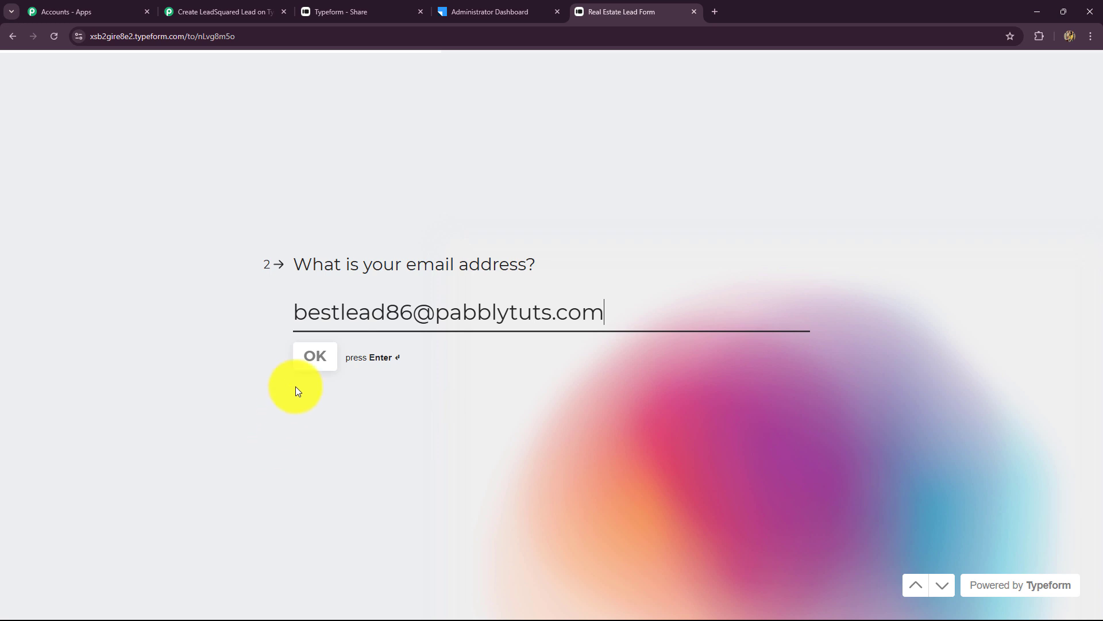
{"action": "left_click", "coordinate": [318, 353]}
- Enter a mobile number with India's country code and city Indore, submit, and rate the form 4
{"action": "left_click", "coordinate": [325, 314]}
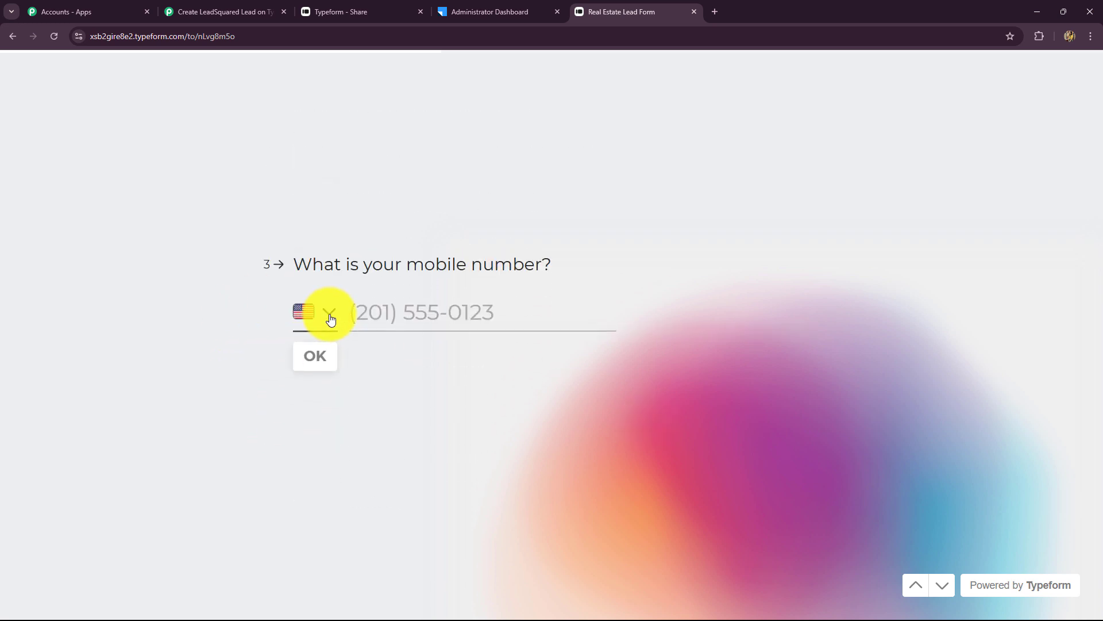
{"action": "type", "text": "ind"}
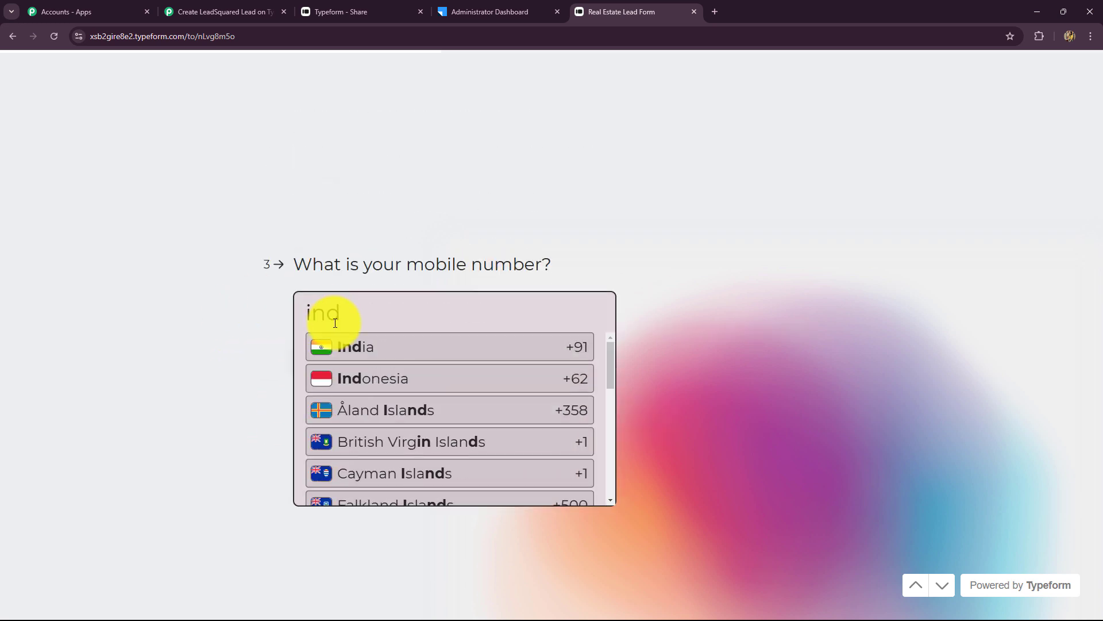
{"action": "left_click", "coordinate": [363, 355]}
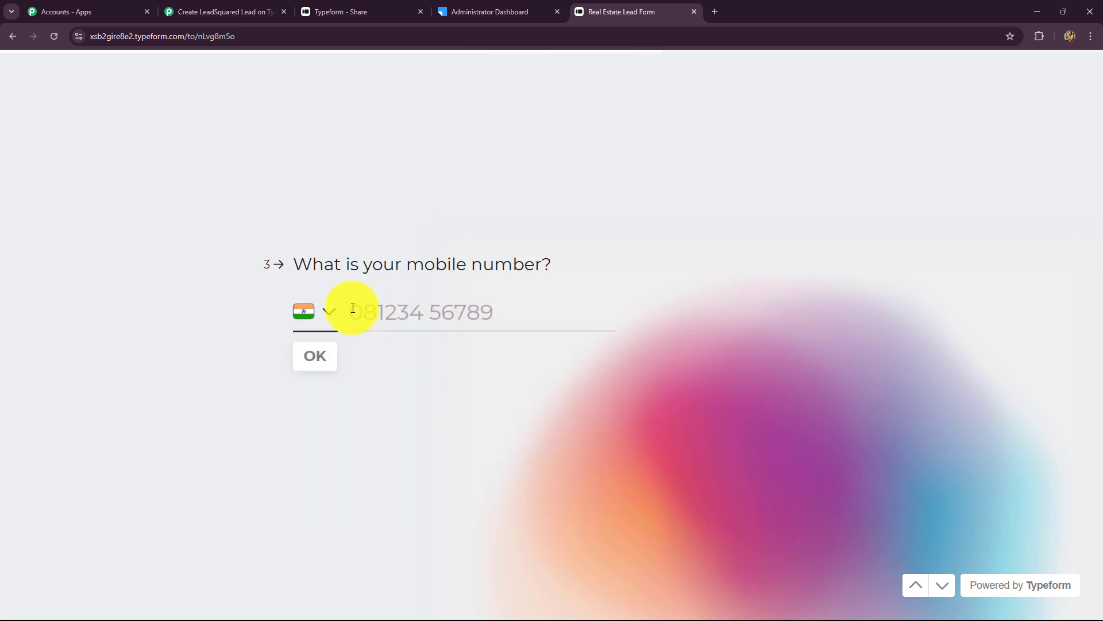
{"action": "left_click", "coordinate": [352, 308]}
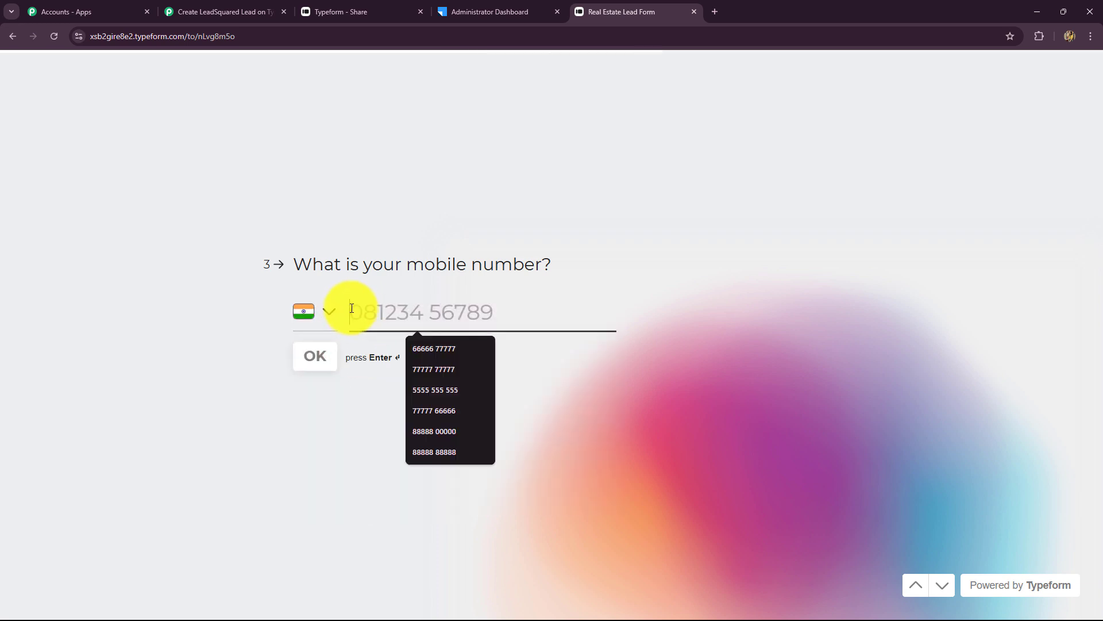
{"action": "left_click", "coordinate": [435, 430]}
{"action": "left_click", "coordinate": [320, 355]}
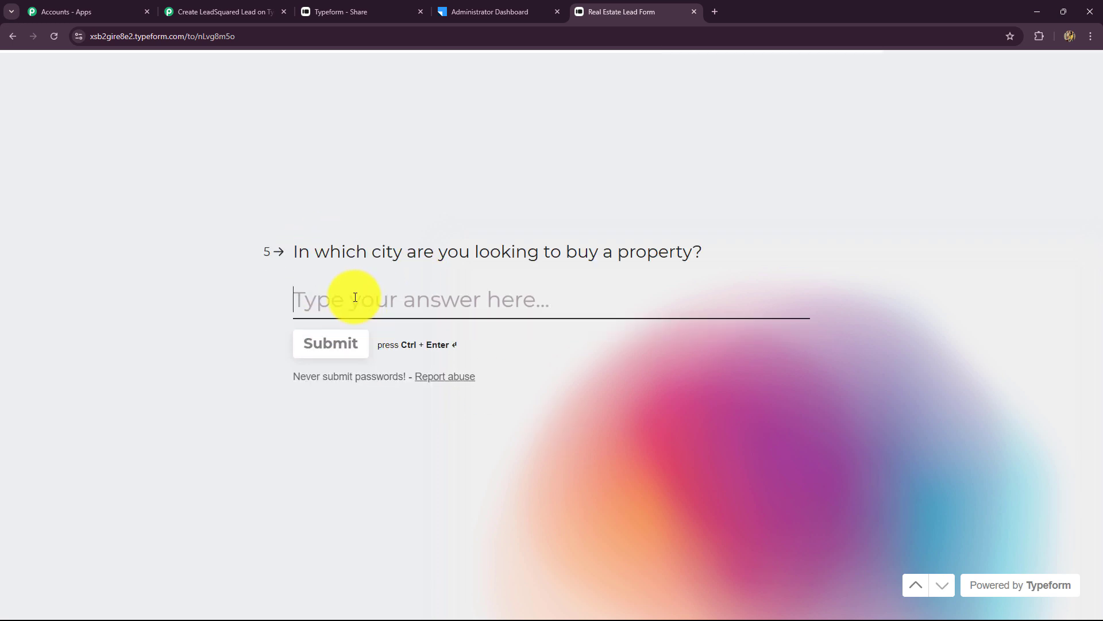
{"action": "type", "text": "Indore"}
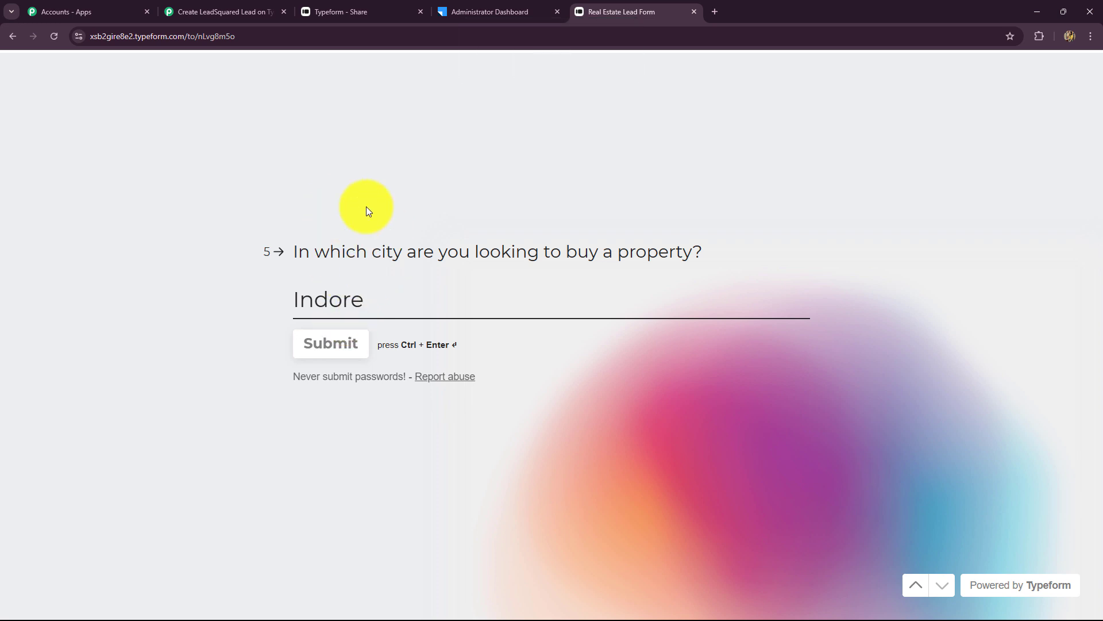
{"action": "left_click", "coordinate": [339, 351]}
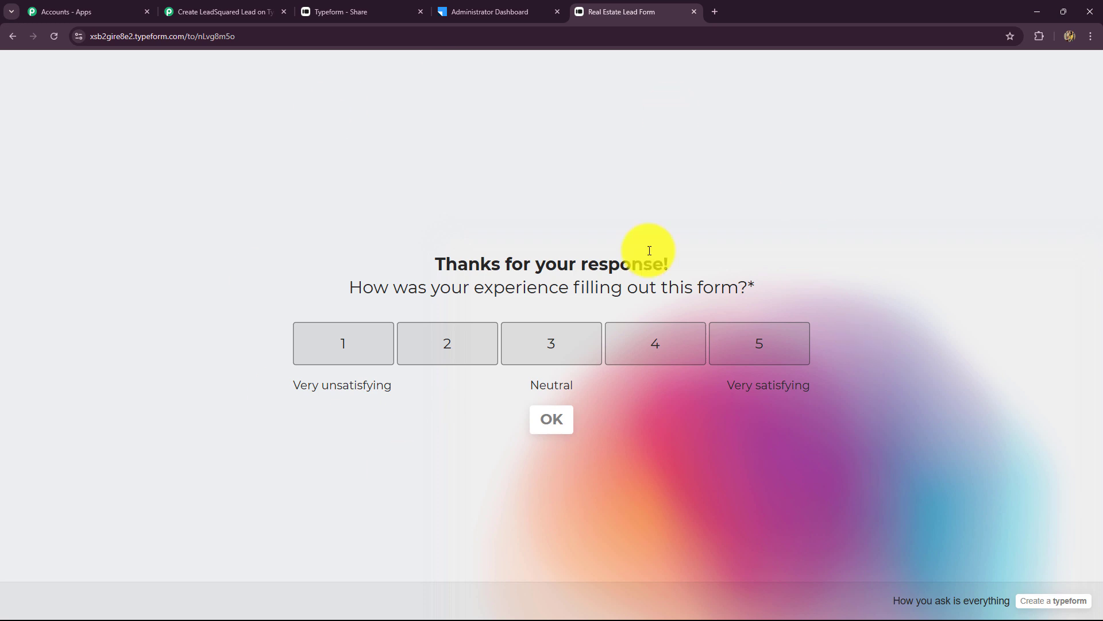
{"action": "left_click", "coordinate": [637, 349]}
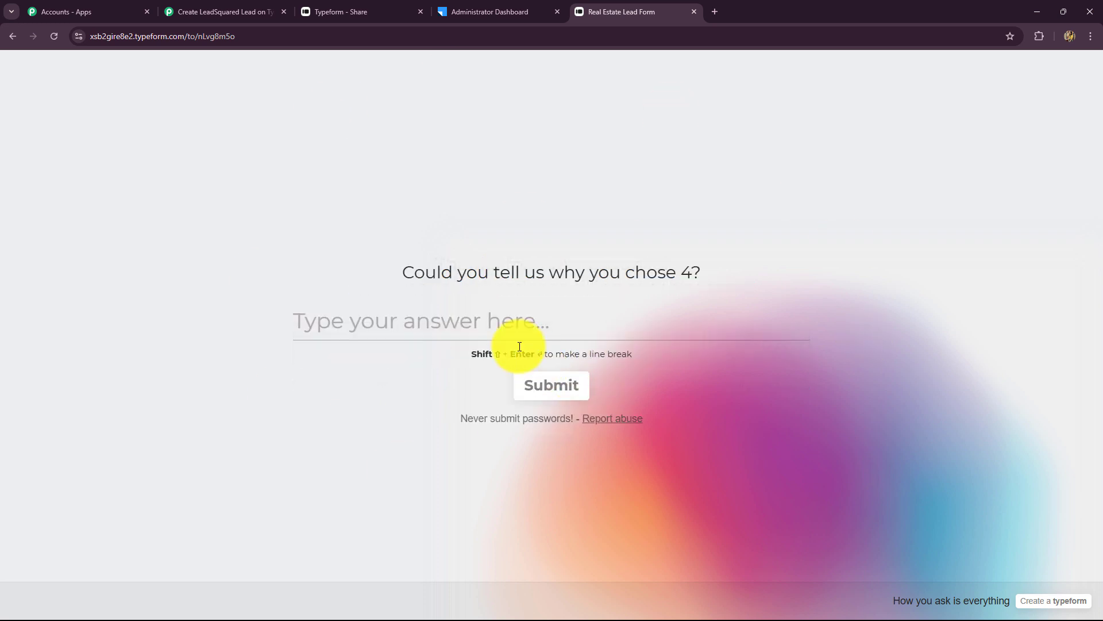
{"action": "left_click", "coordinate": [562, 392]}
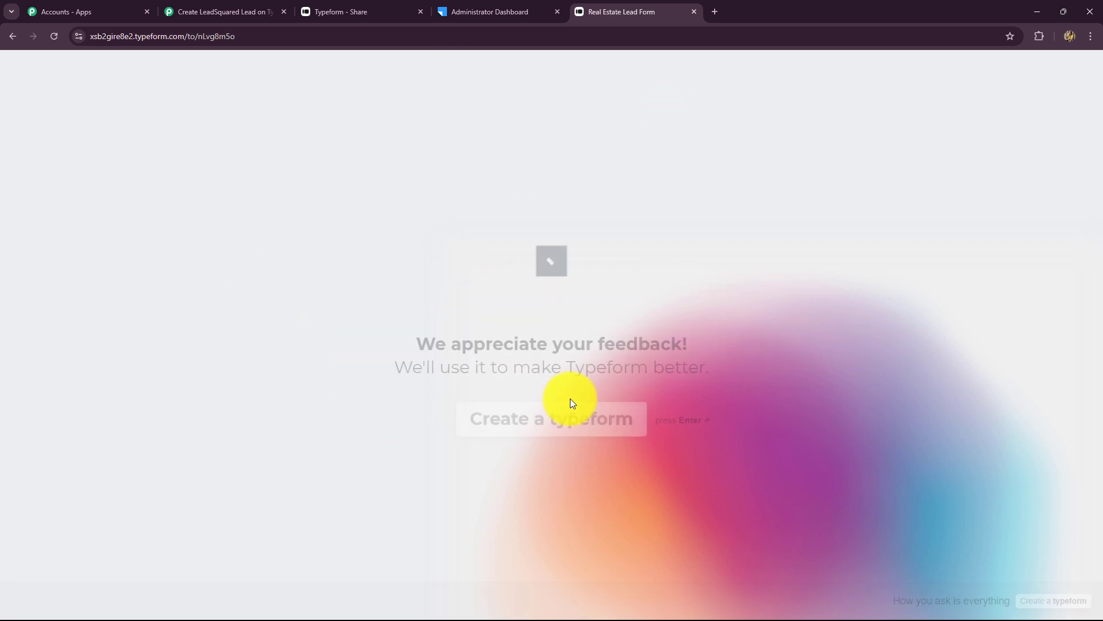
- In the Pabbly workflow, check the captured response token, Submitted At and Landed At timestamps, and Form Id
{"action": "left_click", "coordinate": [237, 5]}
{"action": "scroll", "coordinate": [1071, 373], "scroll_direction": "down", "scroll_amount": 8}
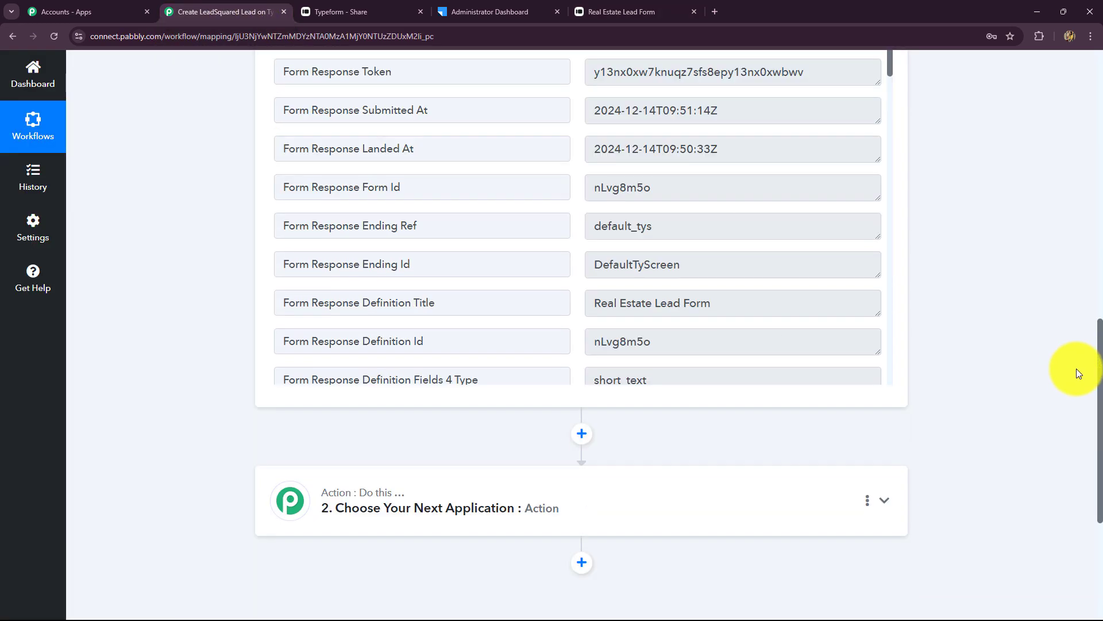
{"action": "scroll", "coordinate": [1077, 368], "scroll_direction": "up", "scroll_amount": 5}
{"action": "scroll", "coordinate": [962, 402], "scroll_direction": "down", "scroll_amount": 1}
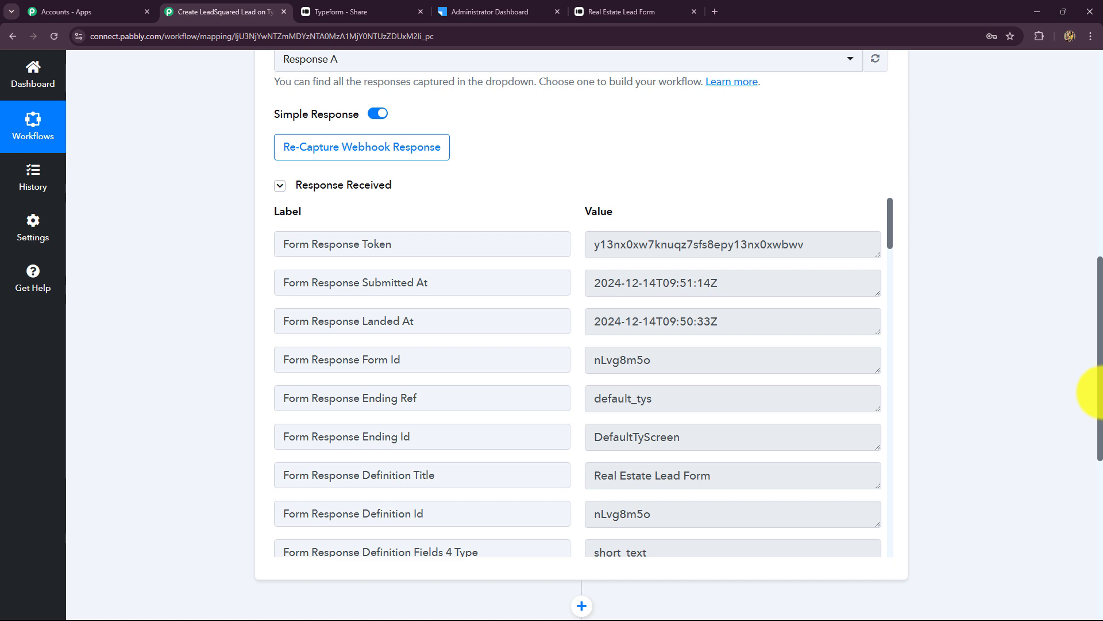
{"action": "scroll", "coordinate": [1086, 382], "scroll_direction": "down", "scroll_amount": 1}
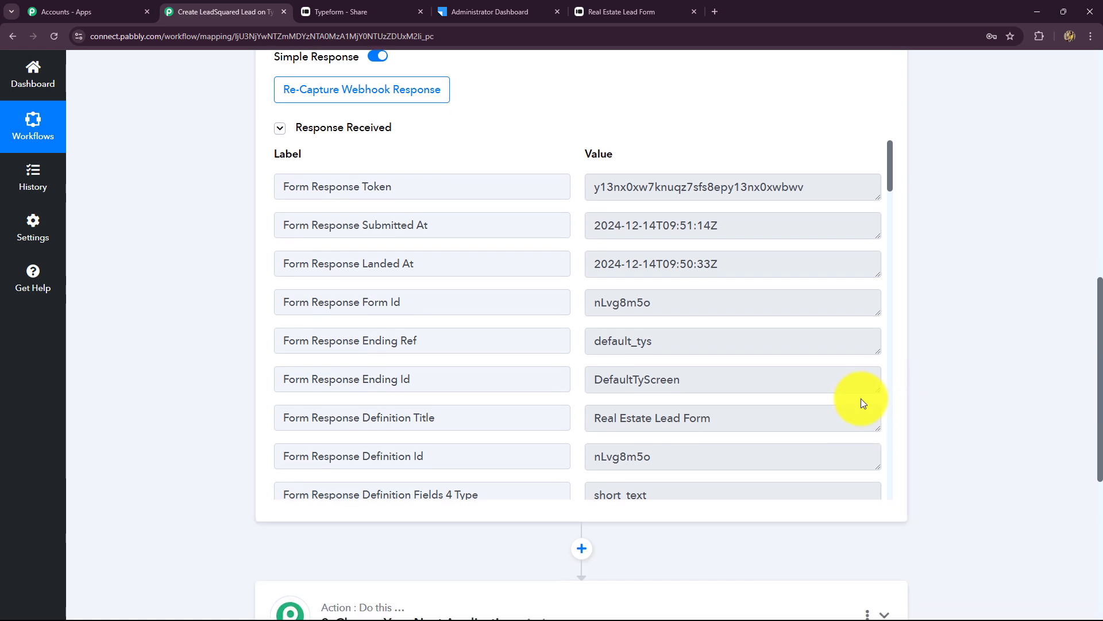
{"action": "left_click_drag", "start_coordinate": [808, 186], "coordinate": [587, 182]}
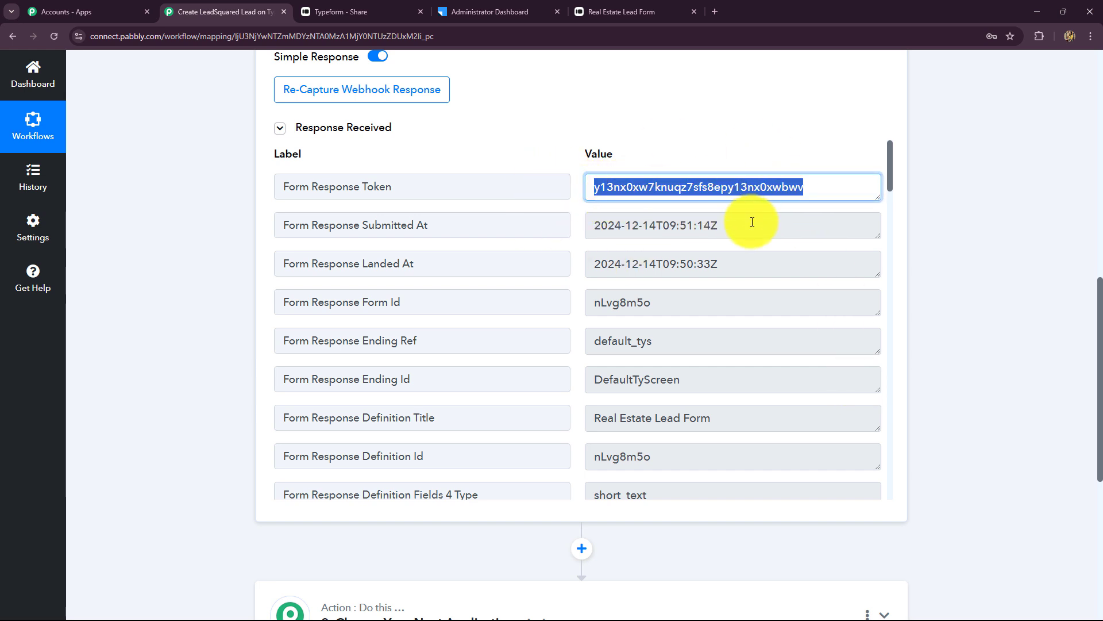
{"action": "left_click_drag", "start_coordinate": [752, 226], "coordinate": [594, 267]}
{"action": "left_click_drag", "start_coordinate": [728, 222], "coordinate": [584, 233]}
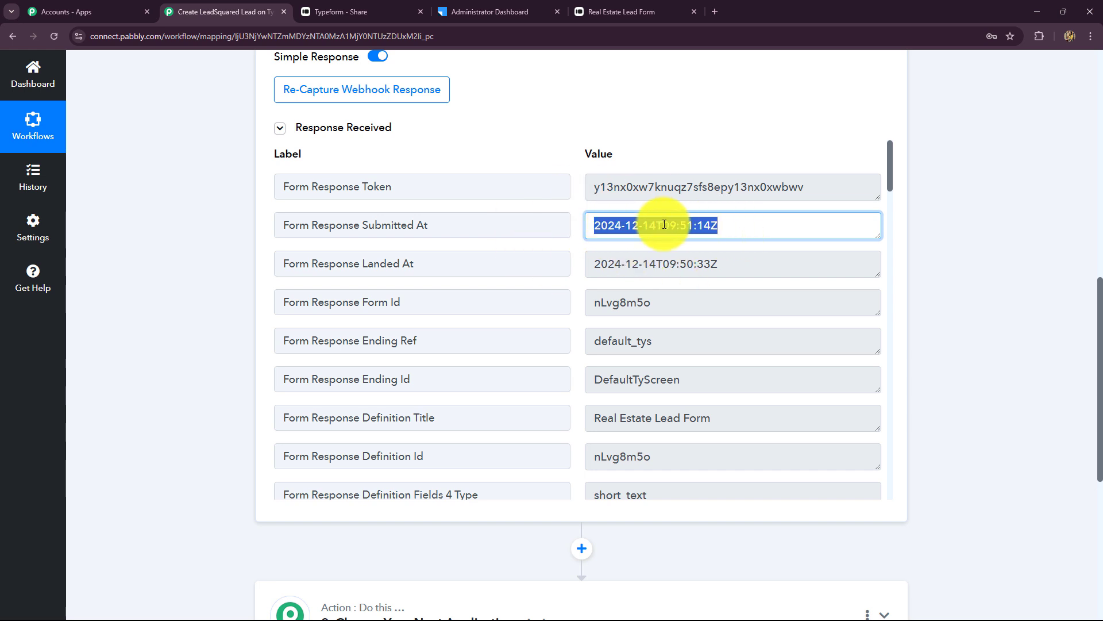
{"action": "left_click_drag", "start_coordinate": [739, 264], "coordinate": [584, 263]}
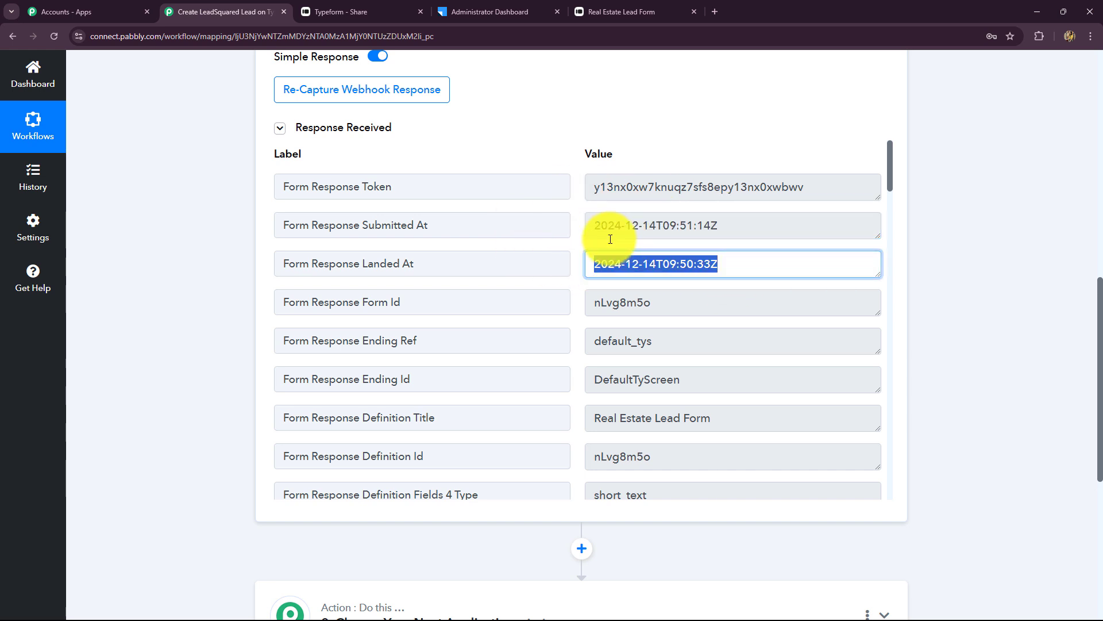
{"action": "scroll", "coordinate": [727, 347], "scroll_direction": "down", "scroll_amount": 1}
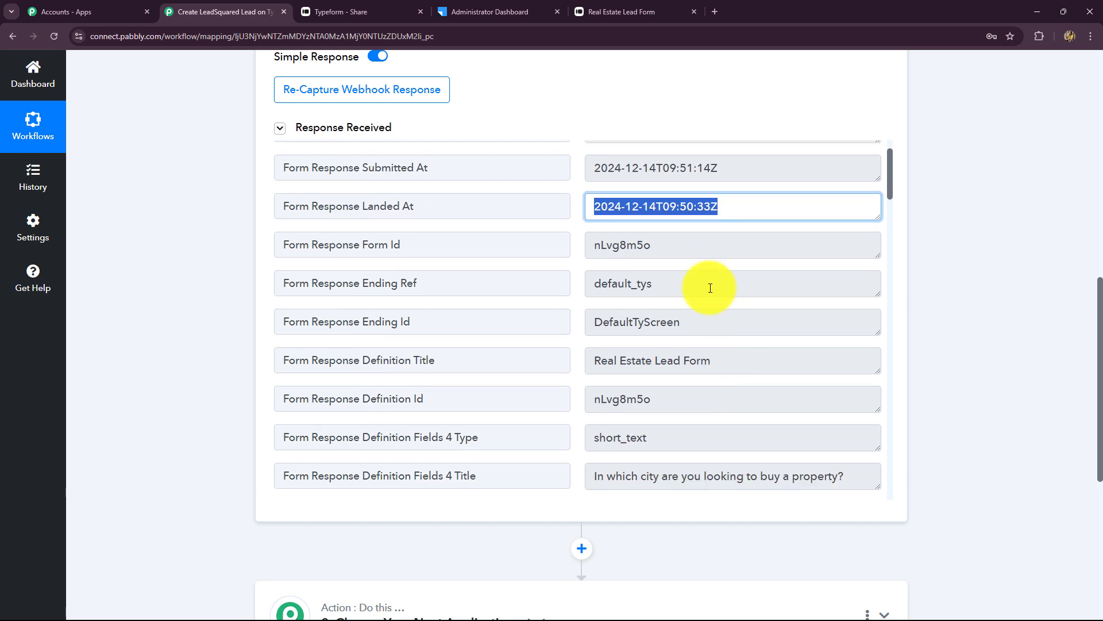
{"action": "double_click", "coordinate": [675, 249]}
- Review the captured form answers, including the phone number, age 24 and city Indore
{"action": "scroll", "coordinate": [653, 364], "scroll_direction": "down", "scroll_amount": 10}
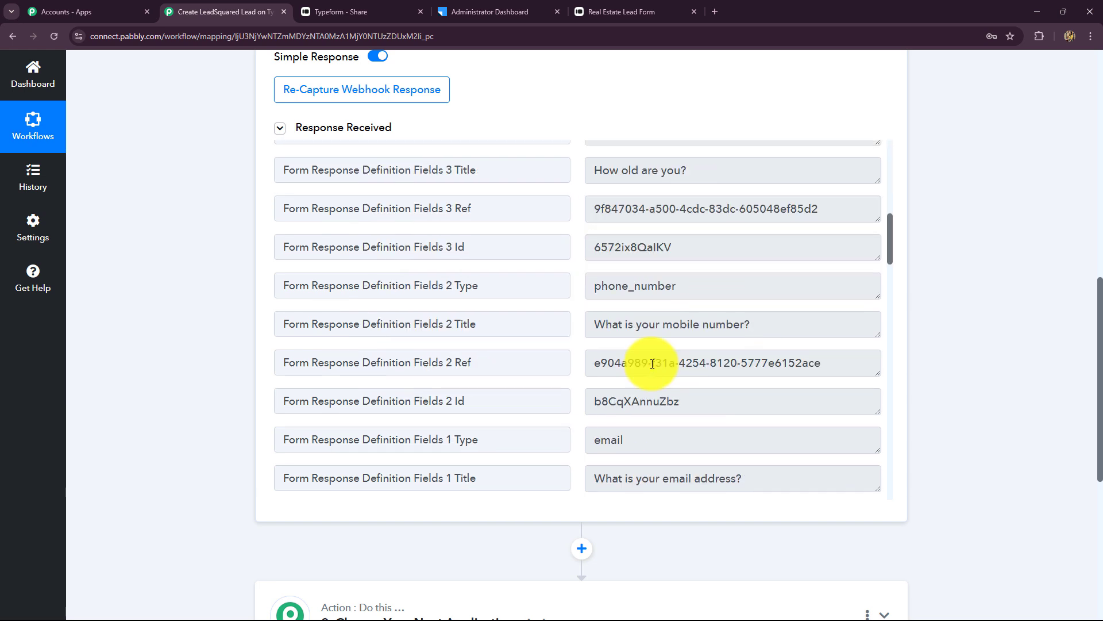
{"action": "scroll", "coordinate": [653, 363], "scroll_direction": "down", "scroll_amount": 5}
{"action": "scroll", "coordinate": [653, 363], "scroll_direction": "down", "scroll_amount": 6}
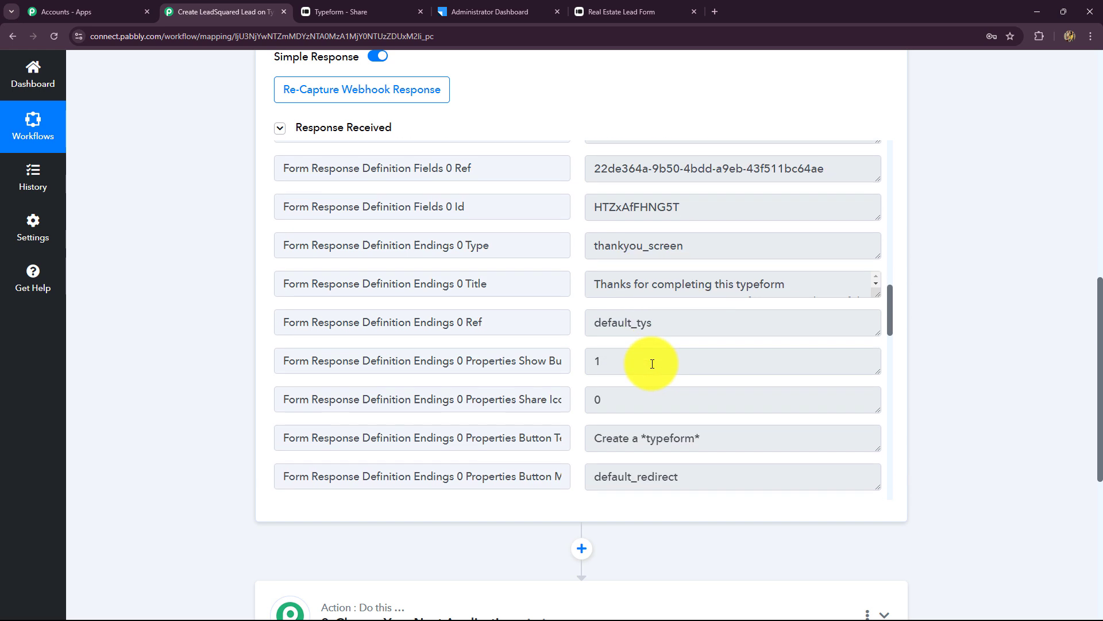
{"action": "scroll", "coordinate": [653, 364], "scroll_direction": "up", "scroll_amount": 2}
{"action": "scroll", "coordinate": [653, 364], "scroll_direction": "down", "scroll_amount": 6}
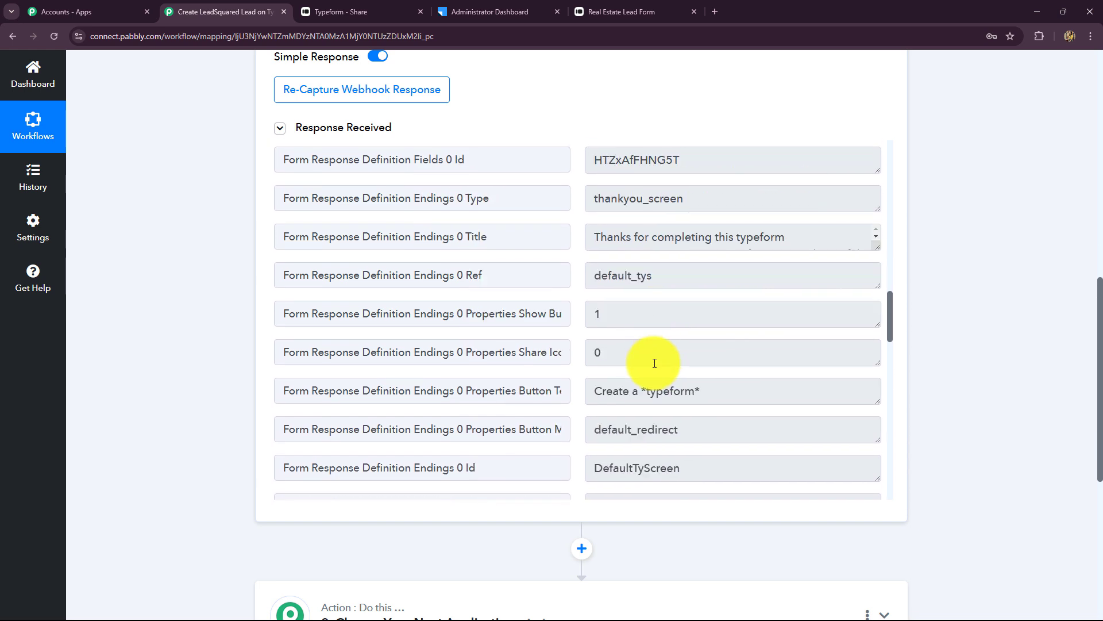
{"action": "scroll", "coordinate": [653, 364], "scroll_direction": "down", "scroll_amount": 2}
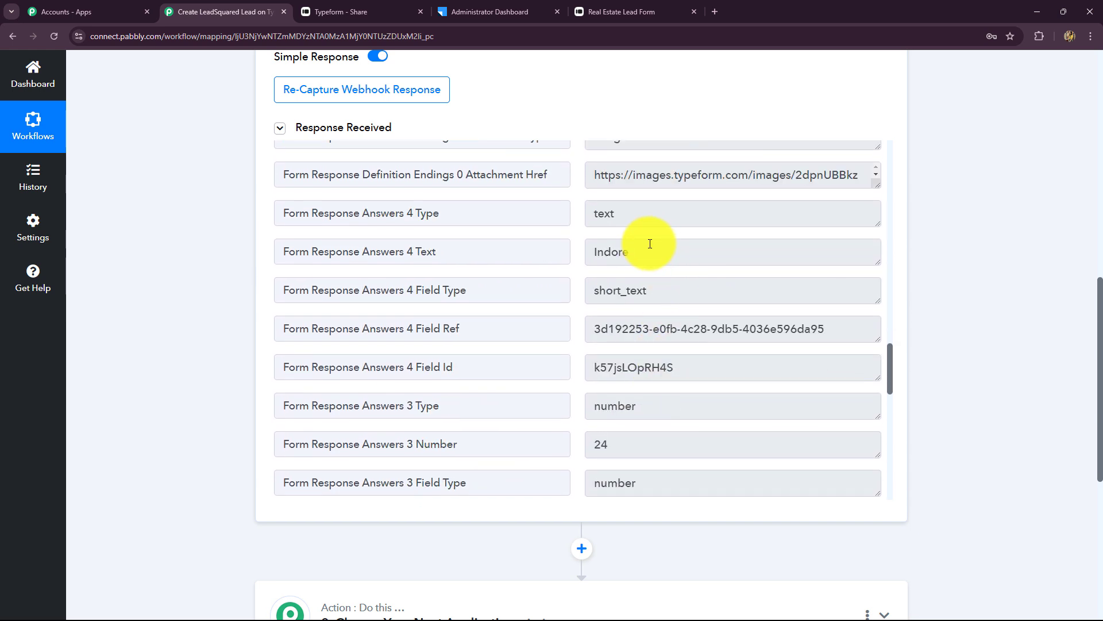
{"action": "left_click_drag", "start_coordinate": [645, 242], "coordinate": [571, 275]}
{"action": "scroll", "coordinate": [643, 338], "scroll_direction": "down", "scroll_amount": 2}
{"action": "scroll", "coordinate": [643, 338], "scroll_direction": "down", "scroll_amount": 1}
{"action": "scroll", "coordinate": [638, 338], "scroll_direction": "up", "scroll_amount": 1}
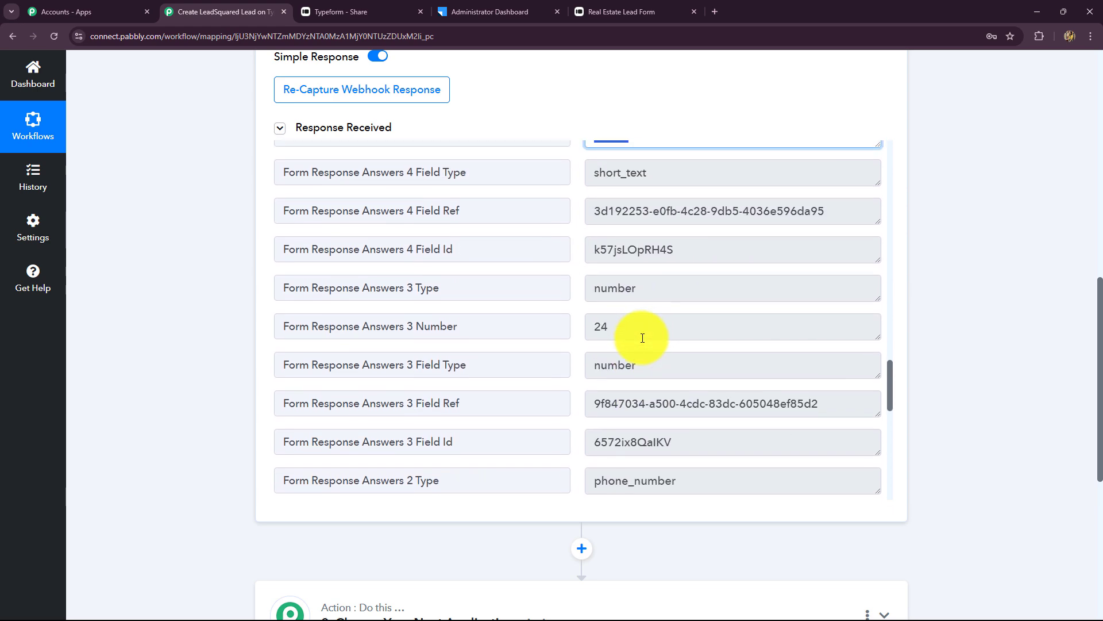
{"action": "scroll", "coordinate": [642, 345], "scroll_direction": "down", "scroll_amount": 4}
{"action": "left_click", "coordinate": [601, 362]}
{"action": "left_click_drag", "start_coordinate": [601, 365], "coordinate": [633, 374]}
{"action": "scroll", "coordinate": [633, 374], "scroll_direction": "down", "scroll_amount": 7}
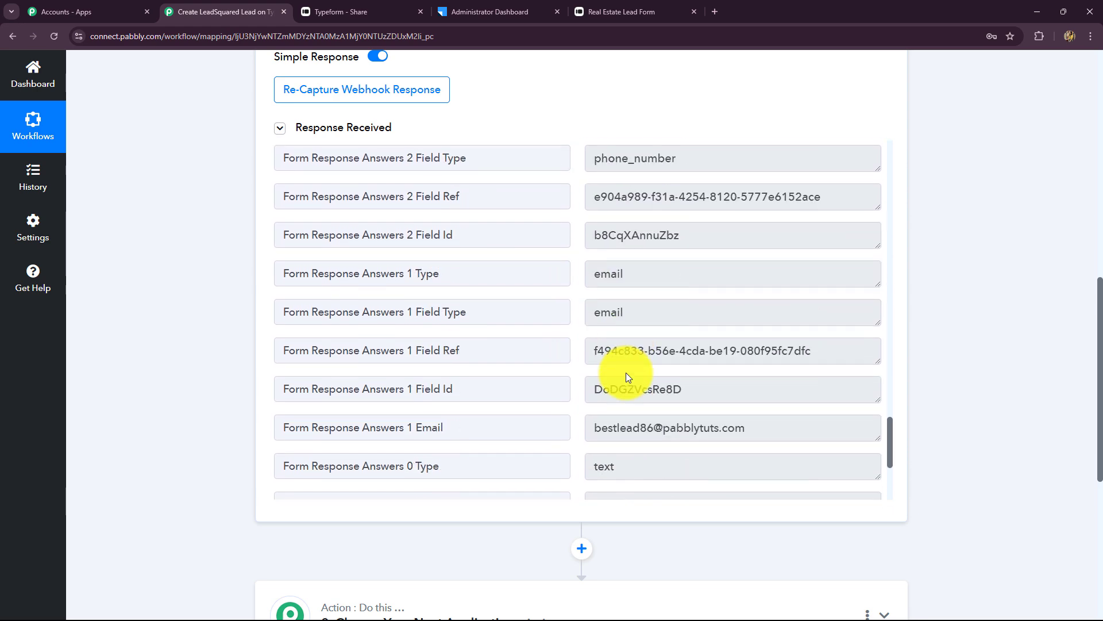
{"action": "scroll", "coordinate": [633, 394], "scroll_direction": "down", "scroll_amount": 1}
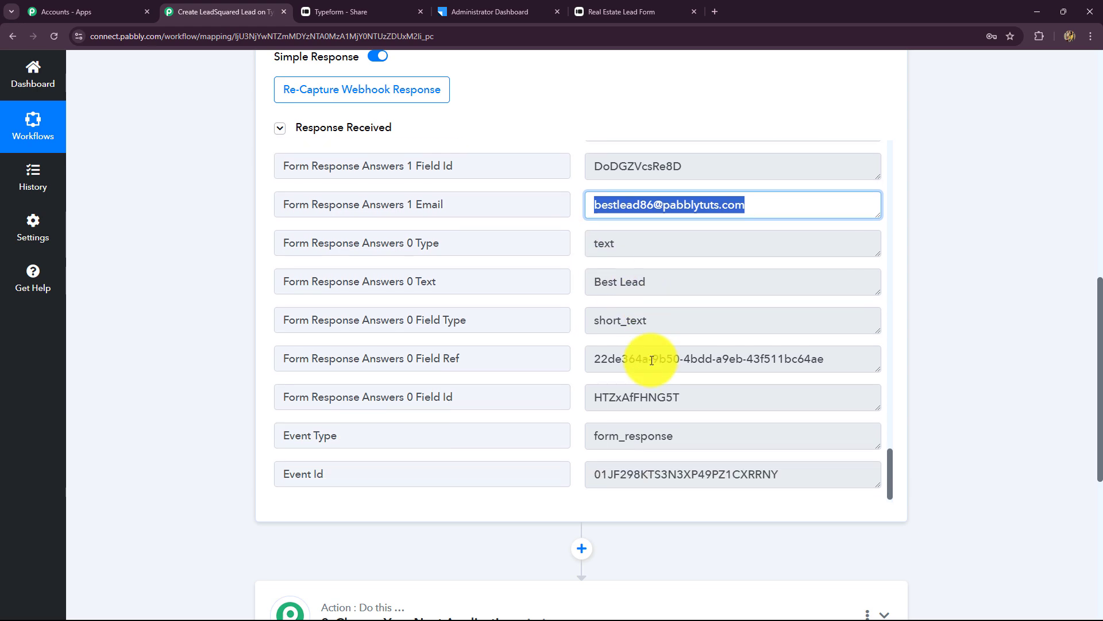
{"action": "left_click_drag", "start_coordinate": [678, 284], "coordinate": [547, 301]}
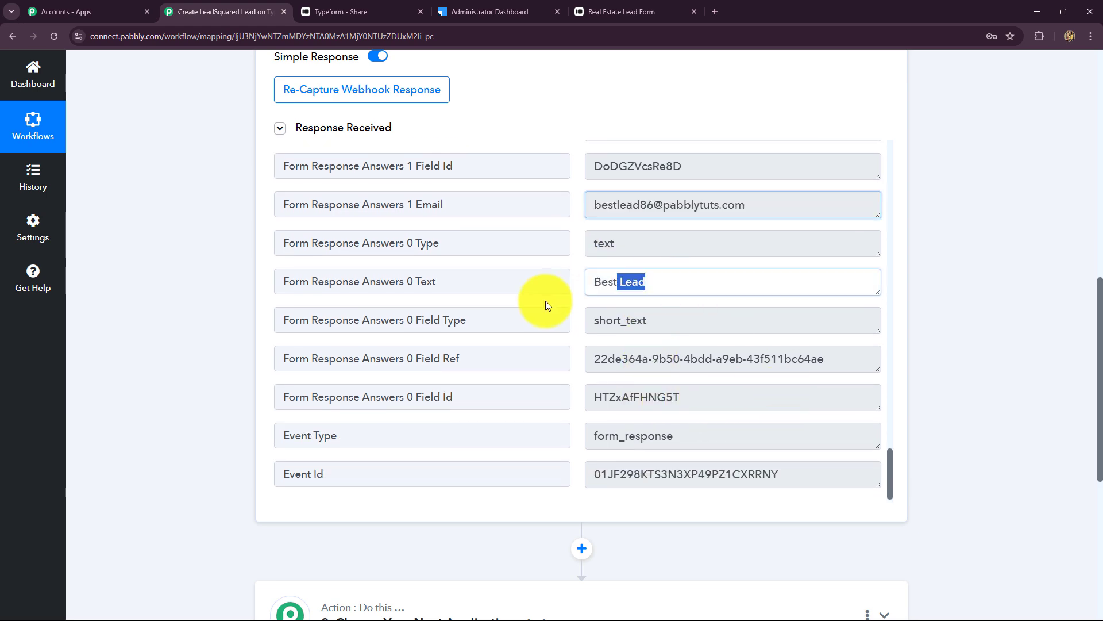
{"action": "scroll", "coordinate": [1091, 359], "scroll_direction": "up", "scroll_amount": 5}
{"action": "scroll", "coordinate": [1099, 366], "scroll_direction": "up", "scroll_amount": 5}
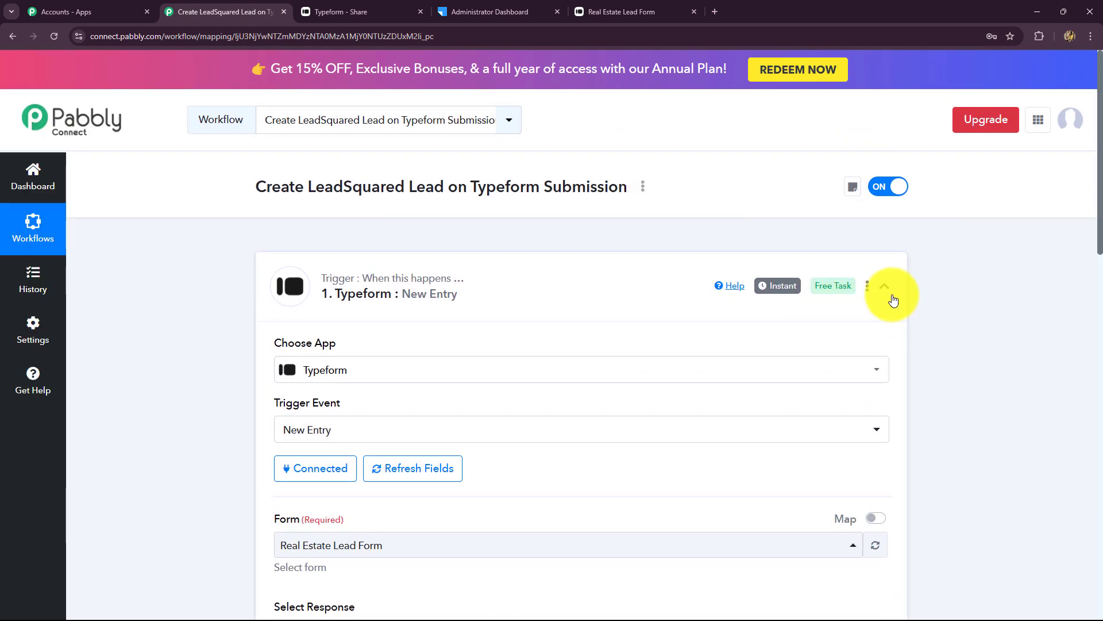
- Collapse the Typeform trigger and set the action step's app to LeadSquared
{"action": "left_click", "coordinate": [887, 268]}
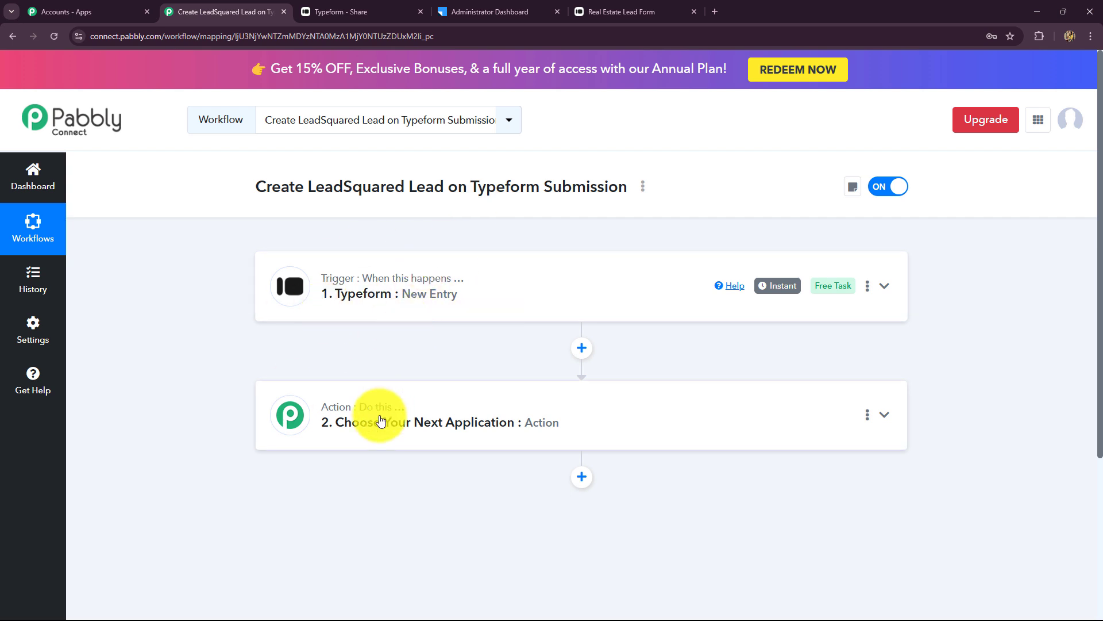
{"action": "left_click", "coordinate": [513, 12]}
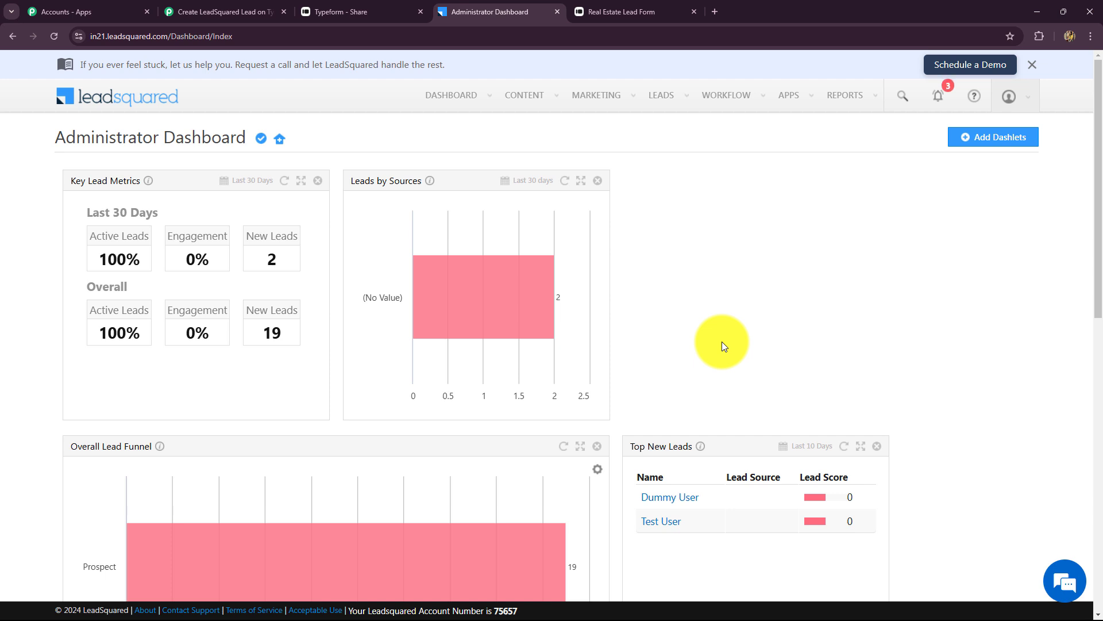
{"action": "left_click", "coordinate": [224, 11]}
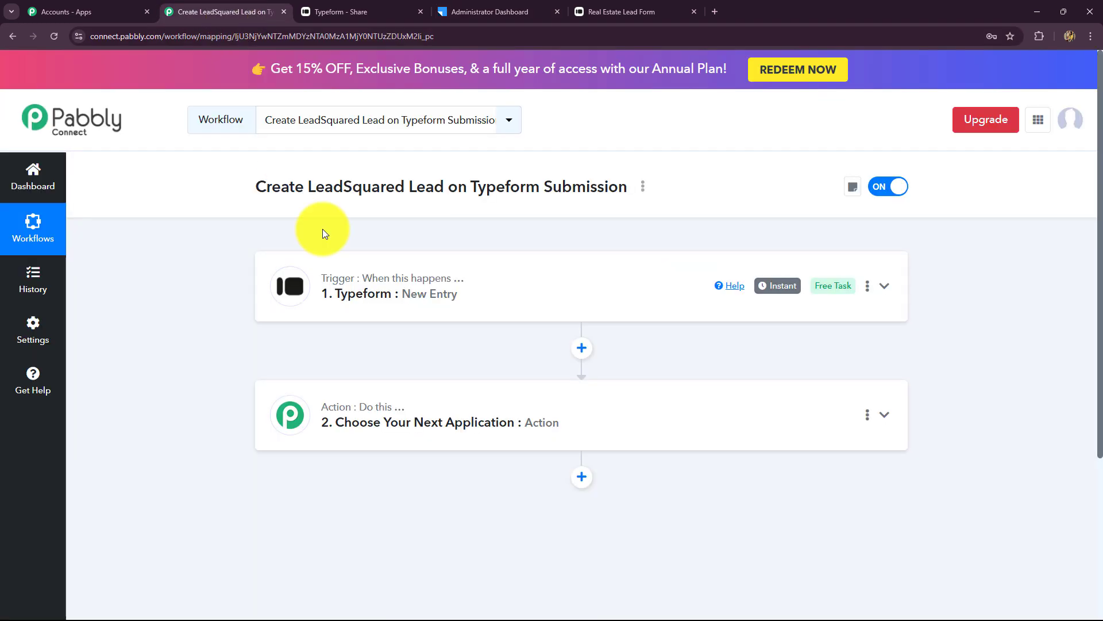
{"action": "scroll", "coordinate": [345, 374], "scroll_direction": "down", "scroll_amount": 3}
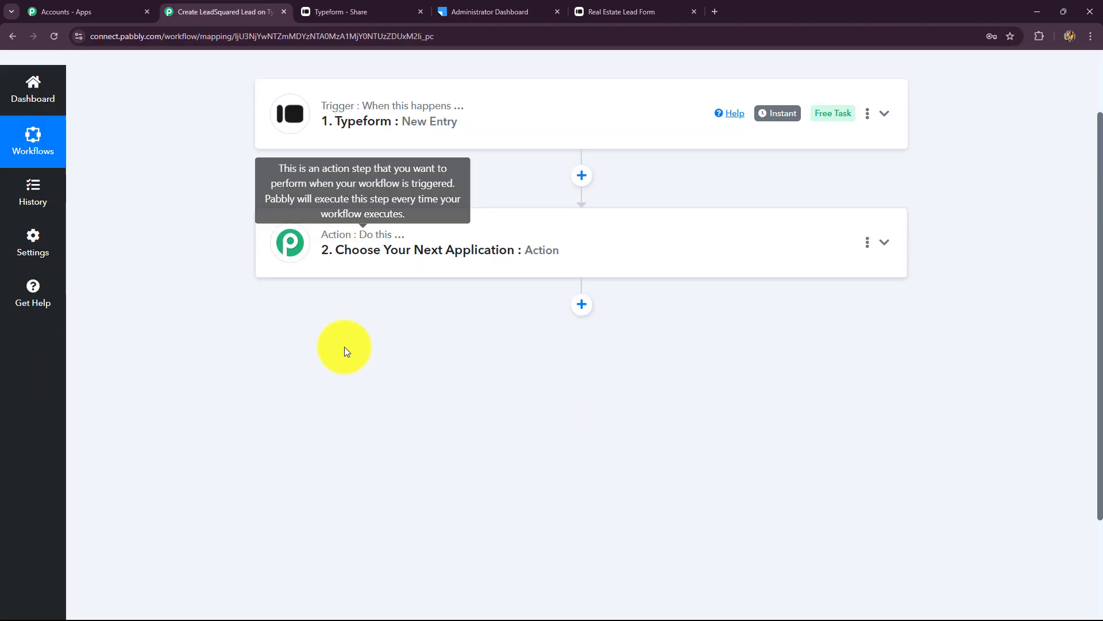
{"action": "left_click", "coordinate": [321, 230]}
{"action": "left_click", "coordinate": [319, 300]}
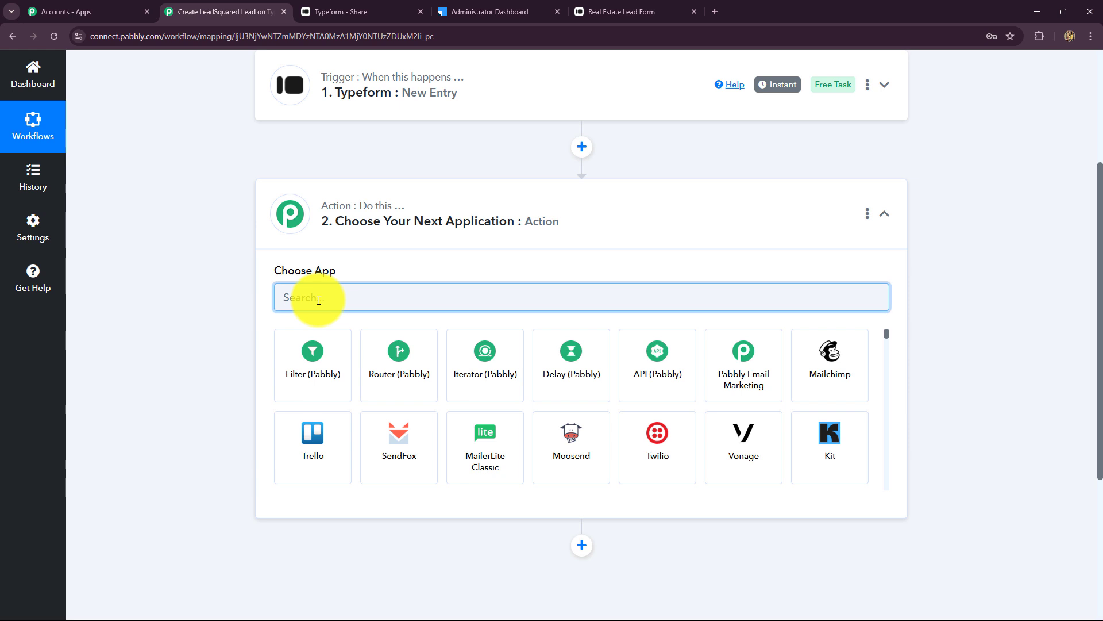
{"action": "key", "text": "Caps_Lock"}
{"action": "type", "text": ";"}
{"action": "key", "text": "BackSpace"}
{"action": "key", "text": "Caps_Lock"}
{"action": "type", "text": "Lead"}
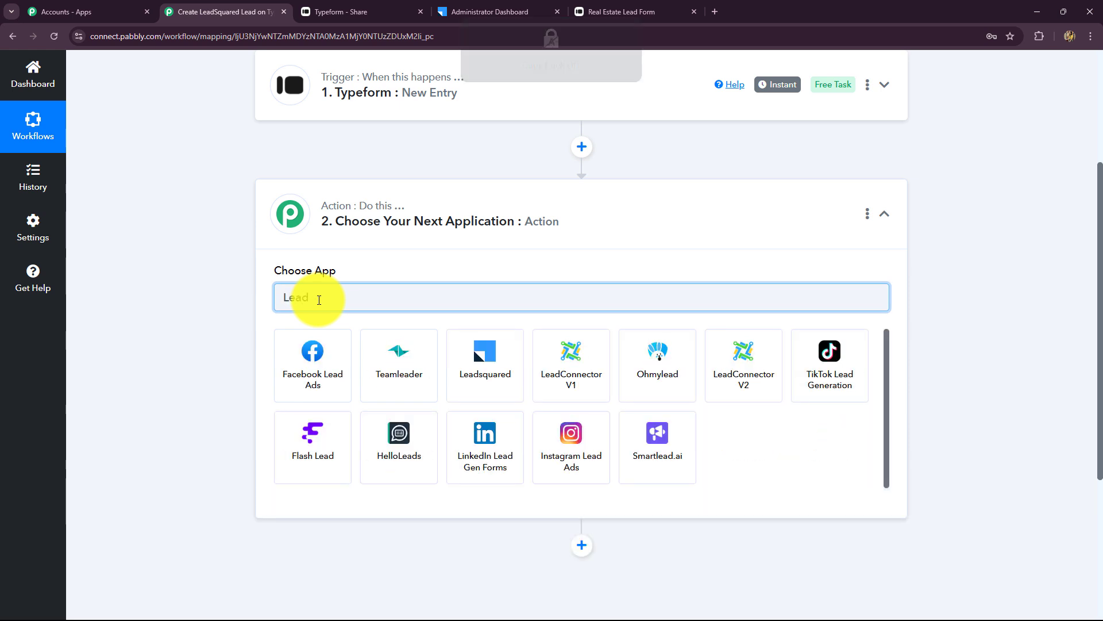
{"action": "left_click", "coordinate": [493, 375]}
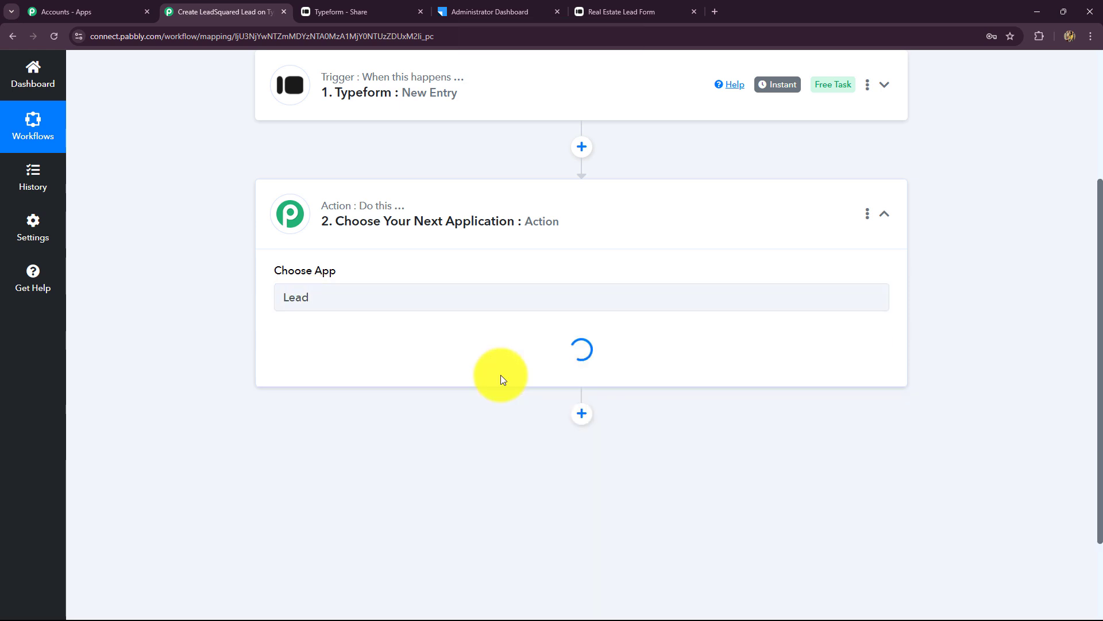
- Choose Create or Update Lead as the action event and start connecting a LeadSquared account
{"action": "left_click", "coordinate": [318, 364]}
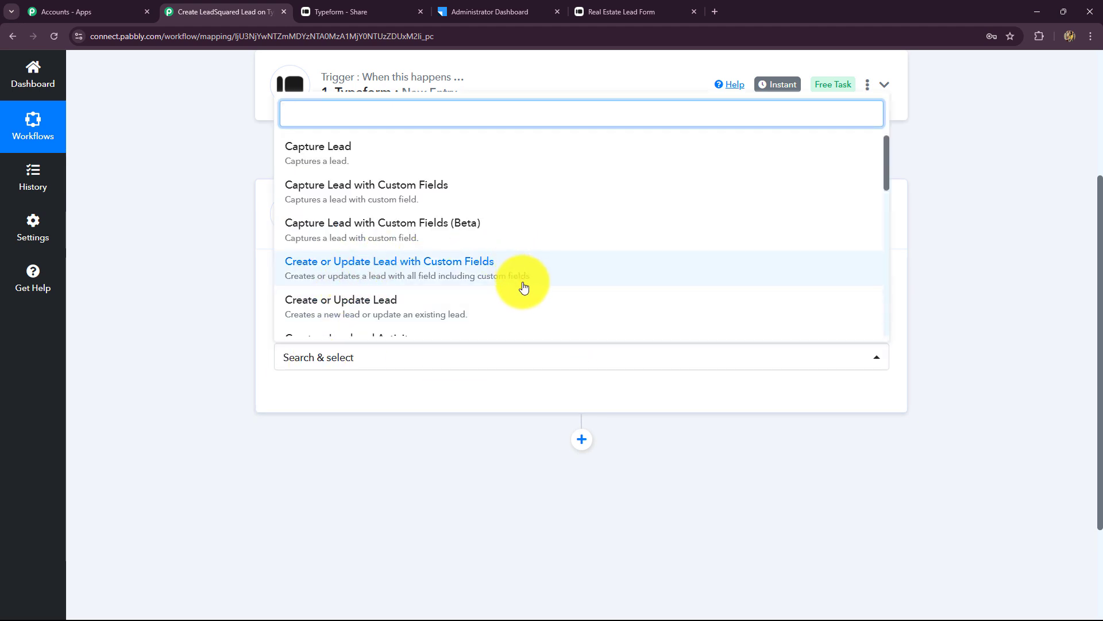
{"action": "left_click", "coordinate": [328, 313]}
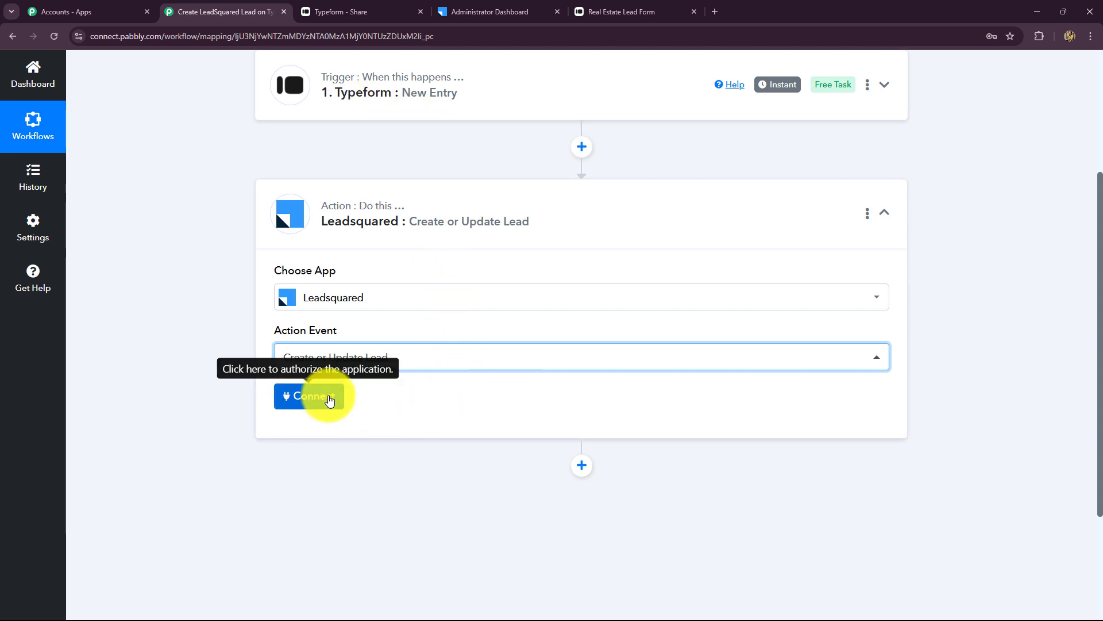
{"action": "left_click", "coordinate": [329, 400]}
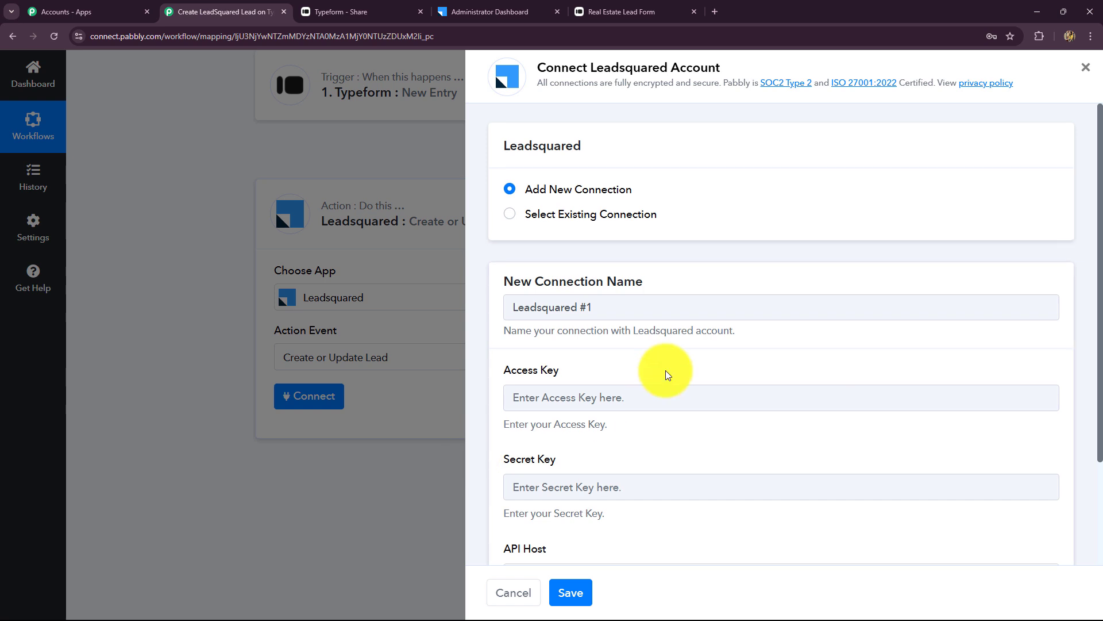
- Read the Access Key, Secret Key and API Host help text, then go to the LeadSquared dashboard
{"action": "scroll", "coordinate": [666, 375], "scroll_direction": "down", "scroll_amount": 2}
{"action": "scroll", "coordinate": [667, 374], "scroll_direction": "up", "scroll_amount": 2}
{"action": "scroll", "coordinate": [666, 375], "scroll_direction": "down", "scroll_amount": 1}
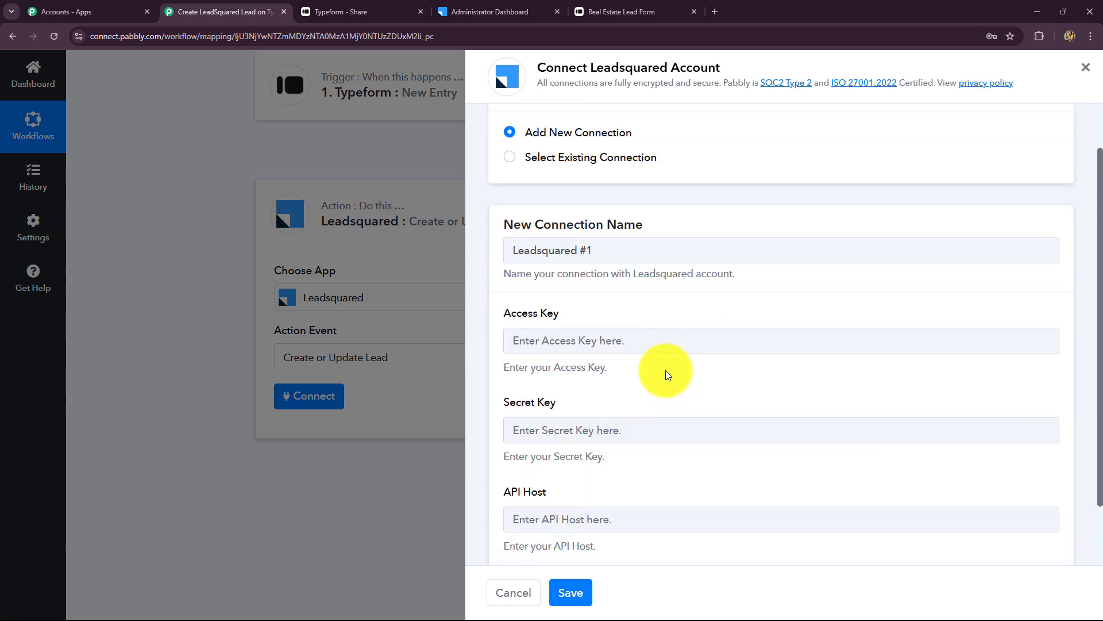
{"action": "scroll", "coordinate": [663, 353], "scroll_direction": "down", "scroll_amount": 1}
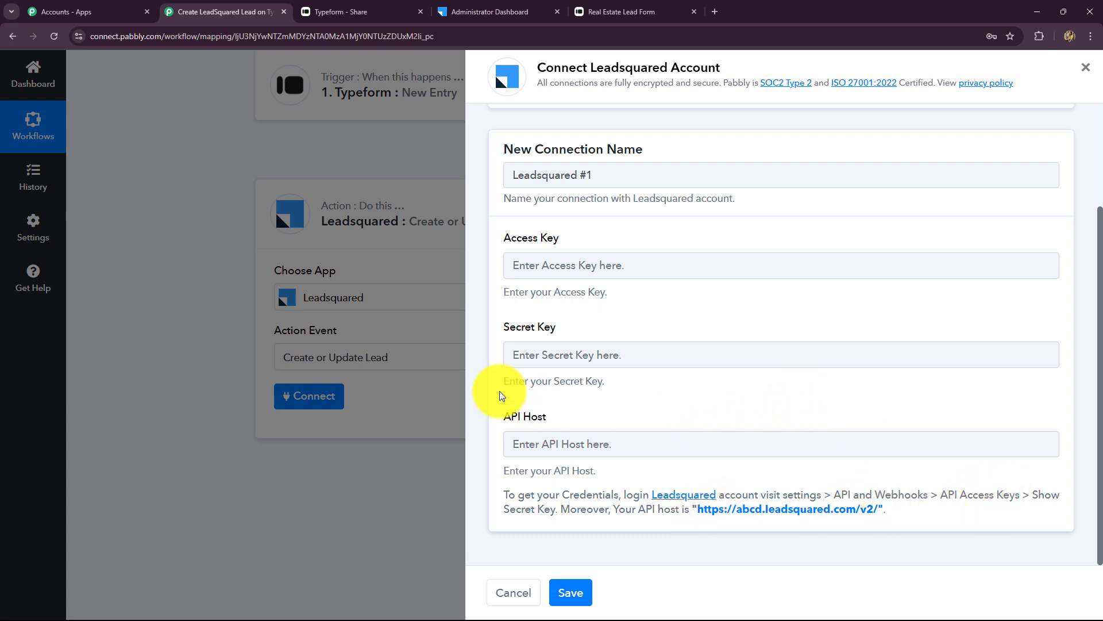
{"action": "left_click", "coordinate": [474, 11]}
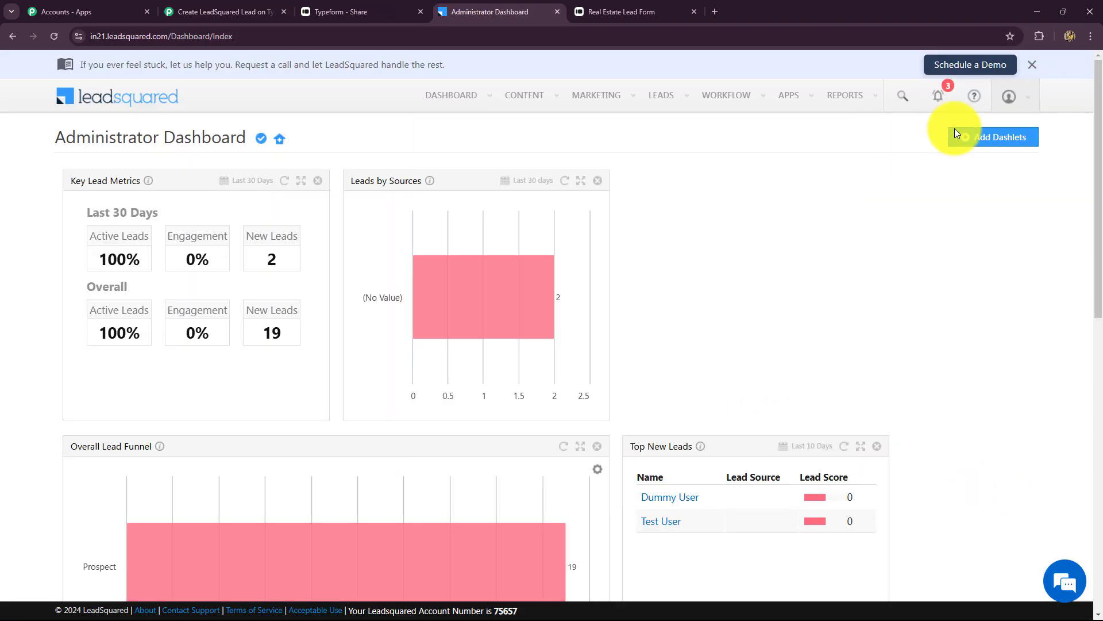
- Open LeadSquared Settings > API Access Keys to display the API host and access key
{"action": "mouse_move", "coordinate": [1013, 93]}
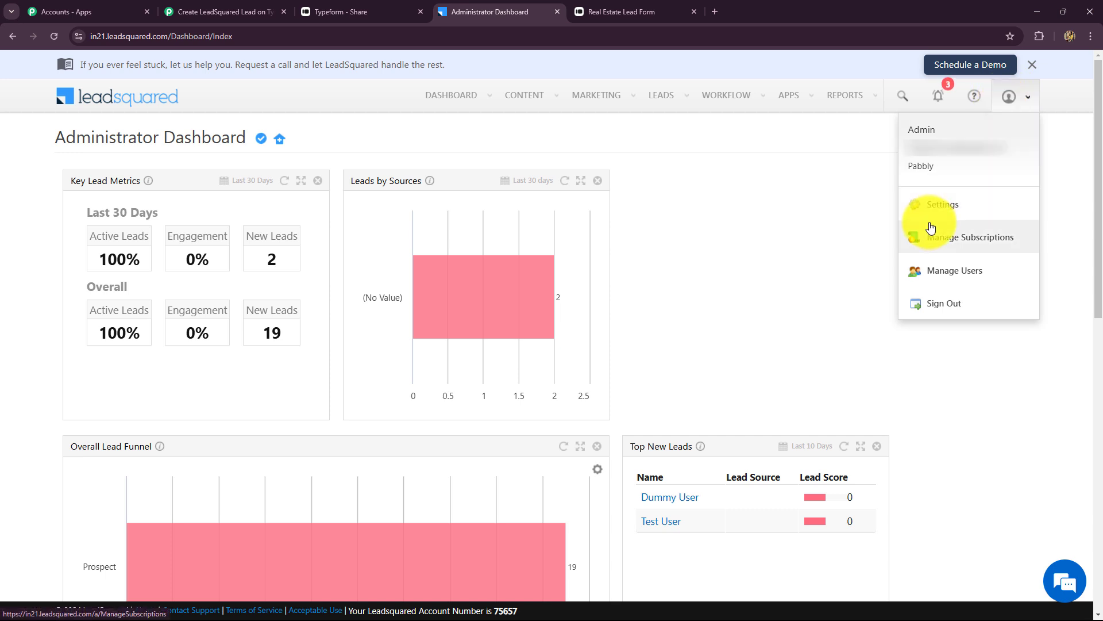
{"action": "left_click", "coordinate": [919, 205]}
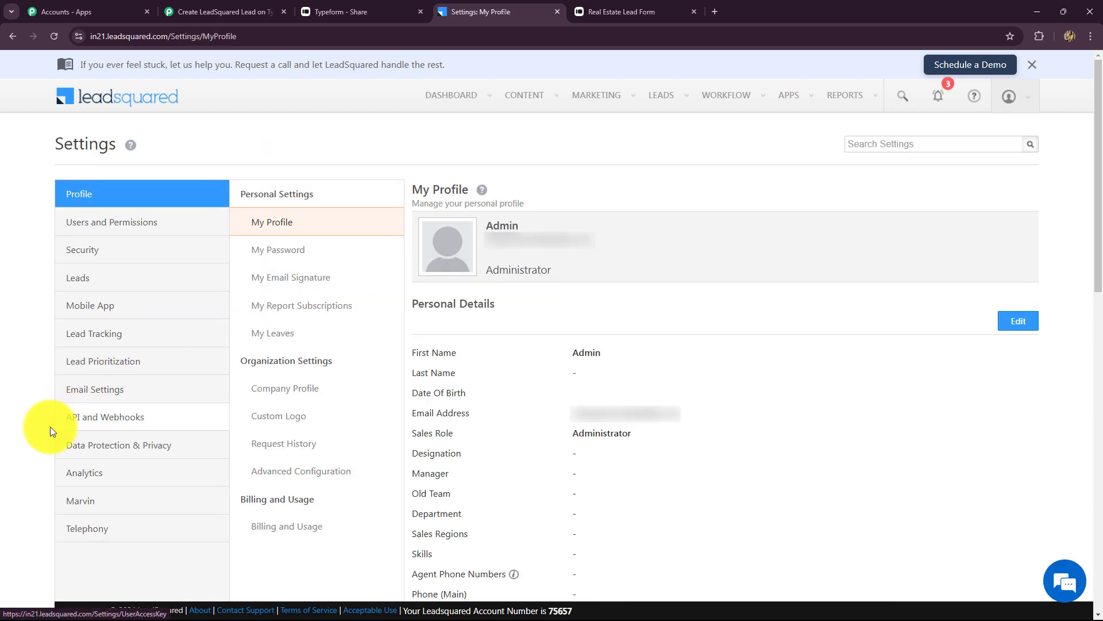
{"action": "left_click", "coordinate": [87, 423]}
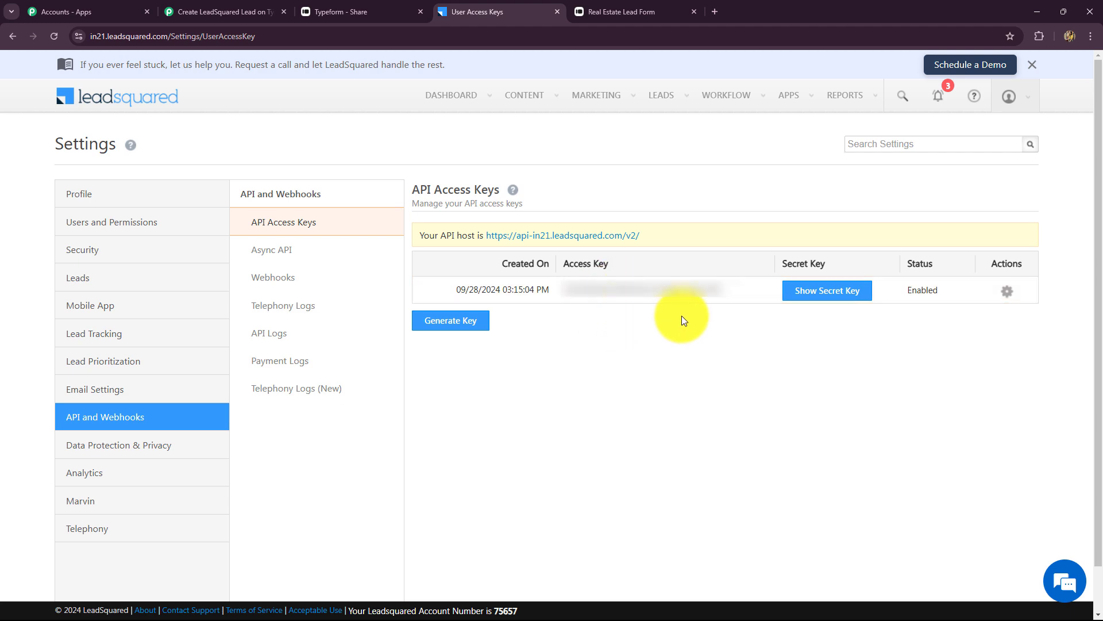
- Copy the API host and the revealed secret key from LeadSquared into the Pabbly connection form
{"action": "left_click", "coordinate": [221, 4]}
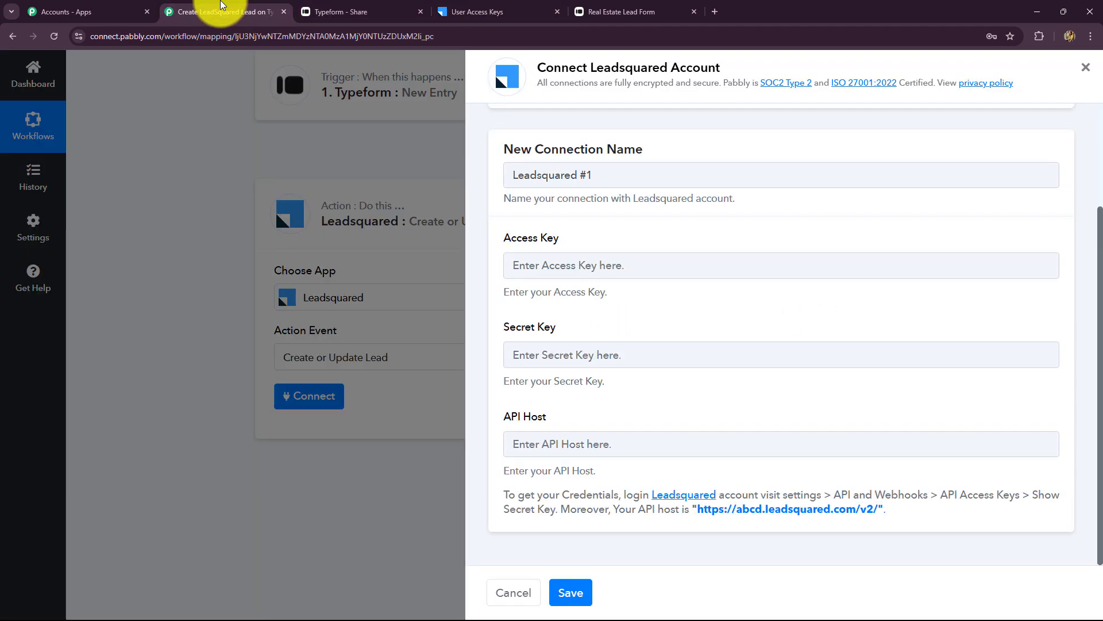
{"action": "left_click", "coordinate": [460, 11]}
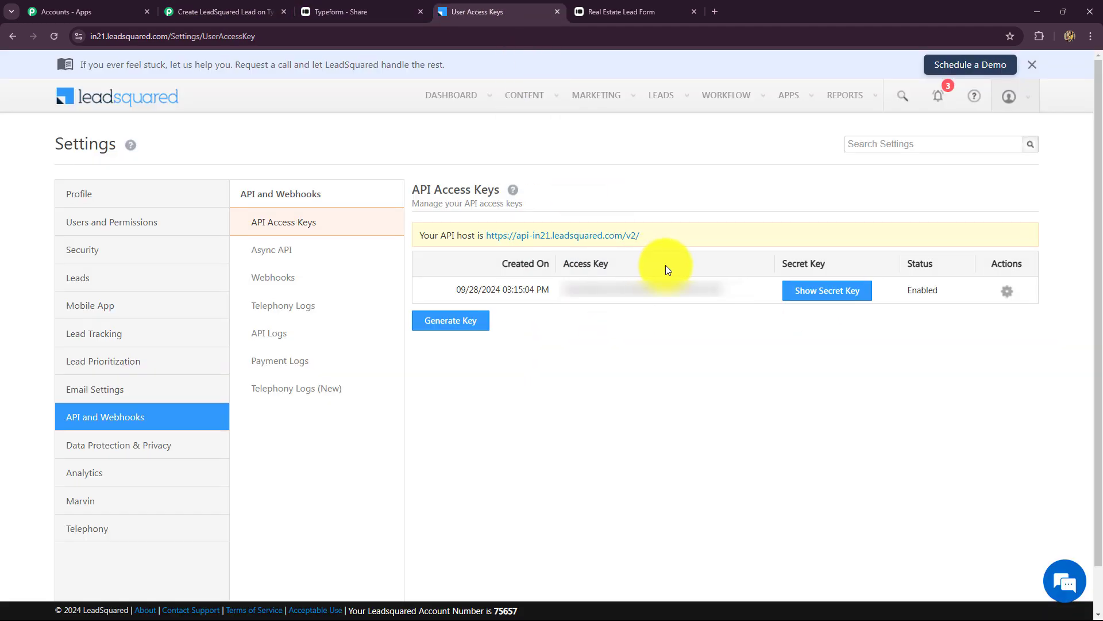
{"action": "left_click_drag", "start_coordinate": [486, 235], "coordinate": [660, 246]}
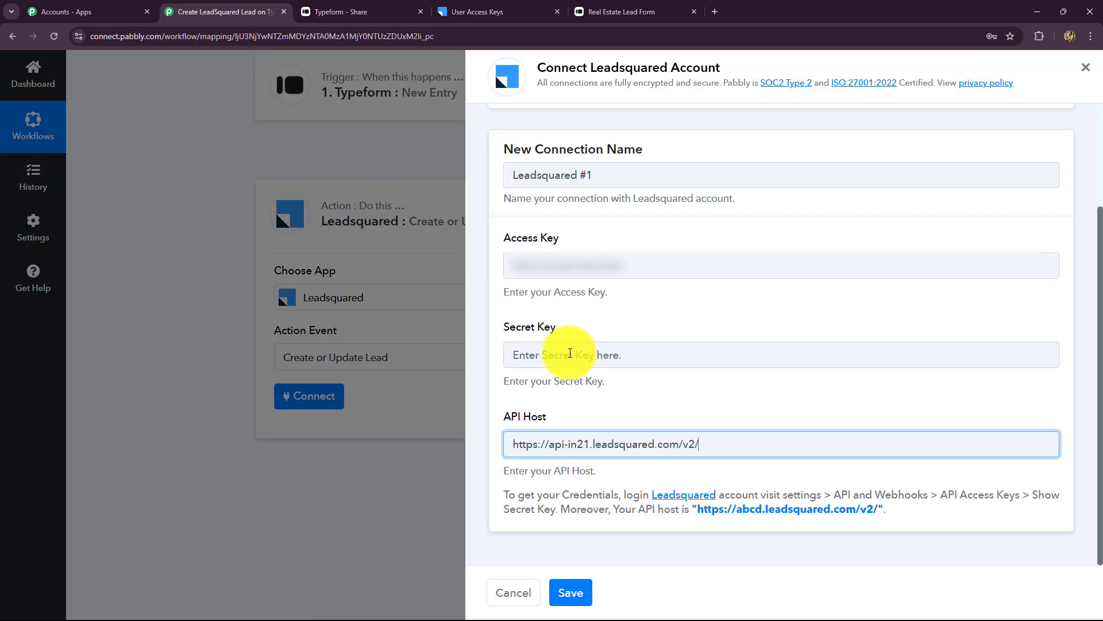
{"action": "left_click", "coordinate": [570, 353]}
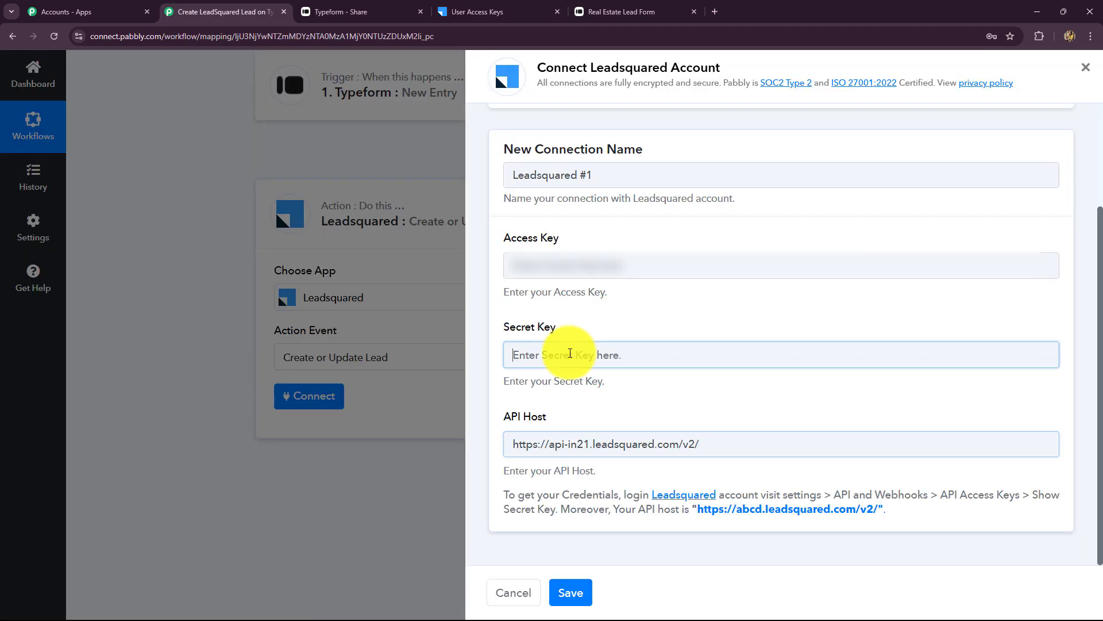
{"action": "left_click", "coordinate": [472, 7]}
{"action": "left_click", "coordinate": [819, 292]}
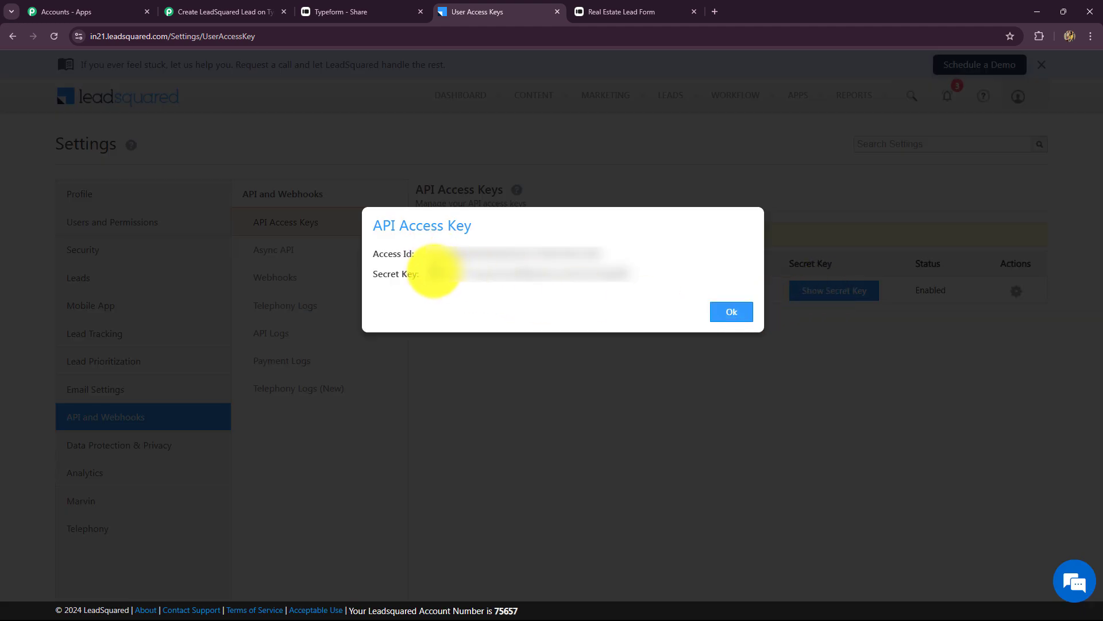
{"action": "left_click_drag", "start_coordinate": [433, 274], "coordinate": [665, 278]}
{"action": "key", "text": "ctrl+c"}
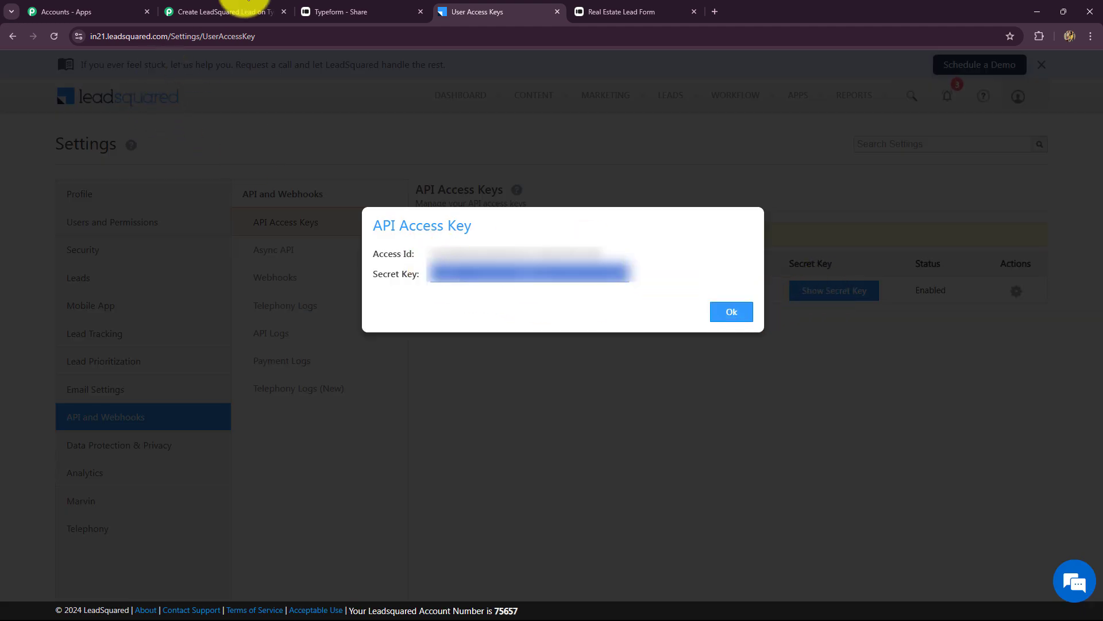
{"action": "left_click", "coordinate": [225, 12]}
{"action": "left_click", "coordinate": [546, 351]}
{"action": "key", "text": "ctrl+v"}
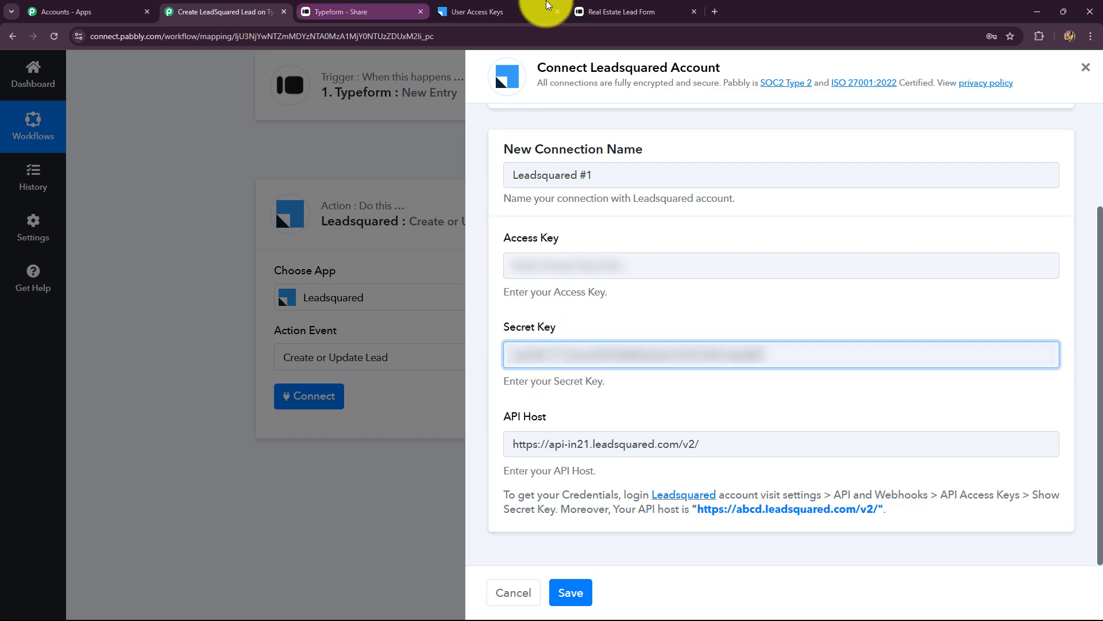
- Paste the LeadSquared access key into the form and save the connection
{"action": "left_click", "coordinate": [477, 12]}
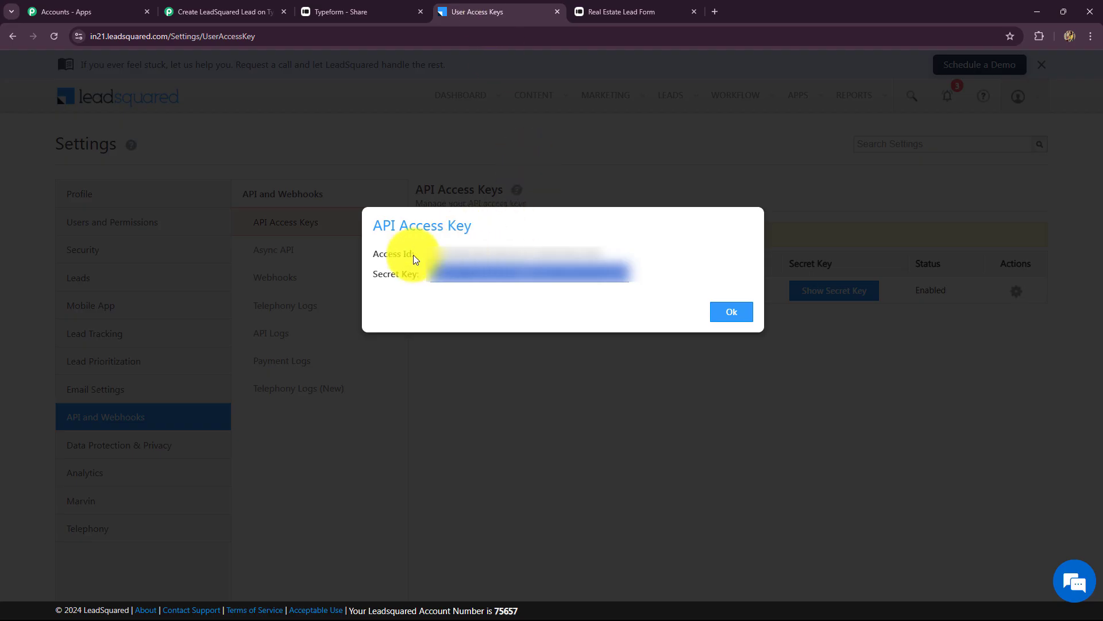
{"action": "left_click_drag", "start_coordinate": [432, 246], "coordinate": [617, 253]}
{"action": "key", "text": "ctrl+c"}
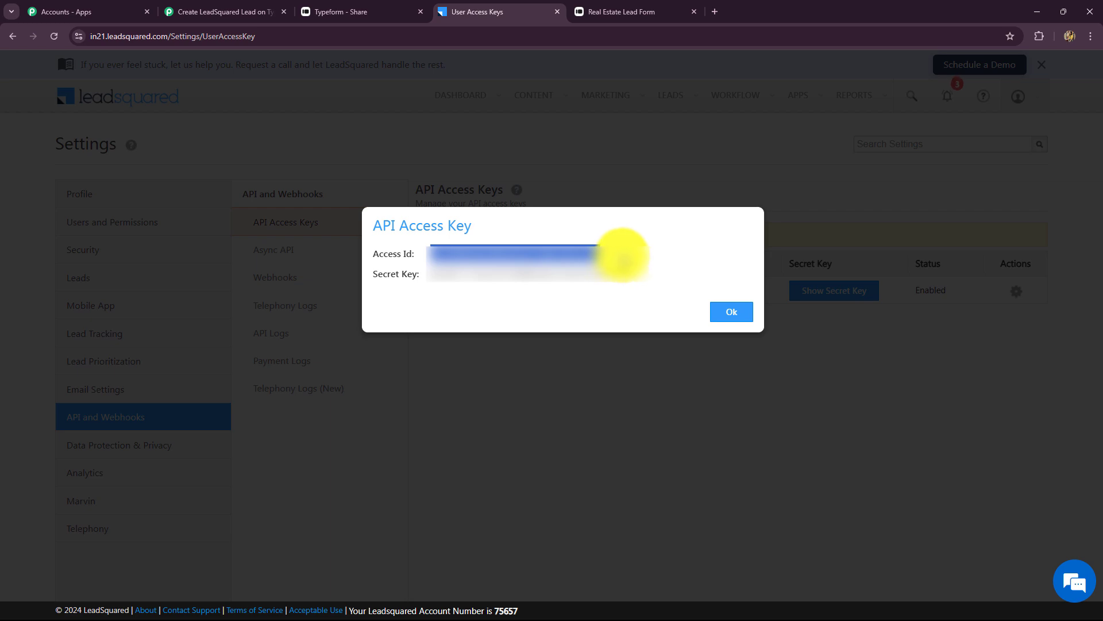
{"action": "left_click", "coordinate": [178, 10]}
{"action": "left_click", "coordinate": [509, 265]}
{"action": "key", "text": "ctrl+v"}
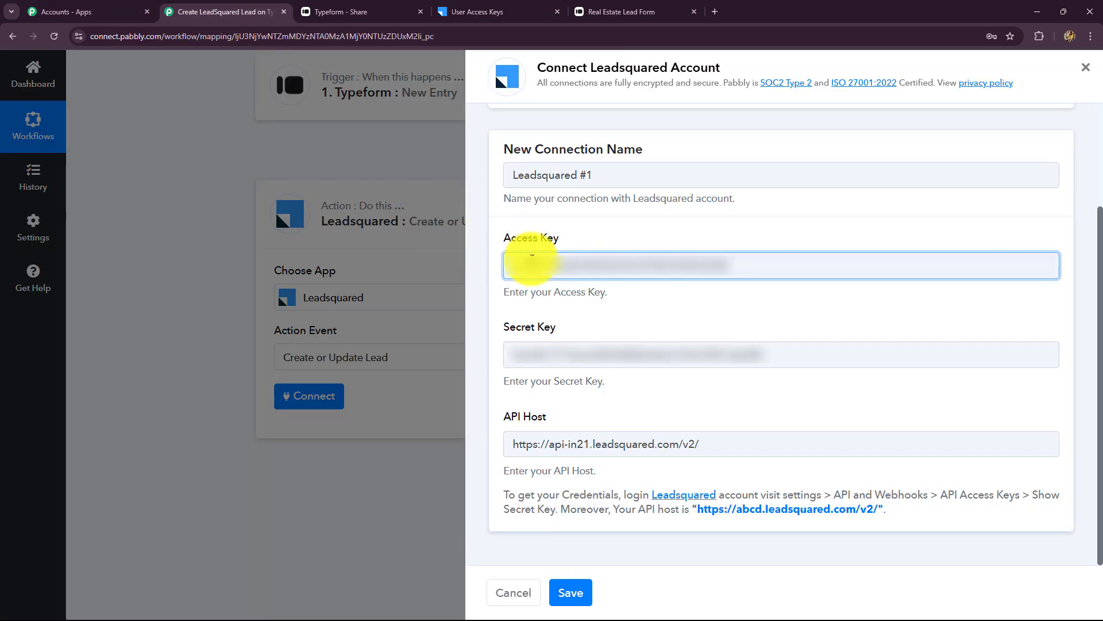
{"action": "left_click", "coordinate": [571, 595]}
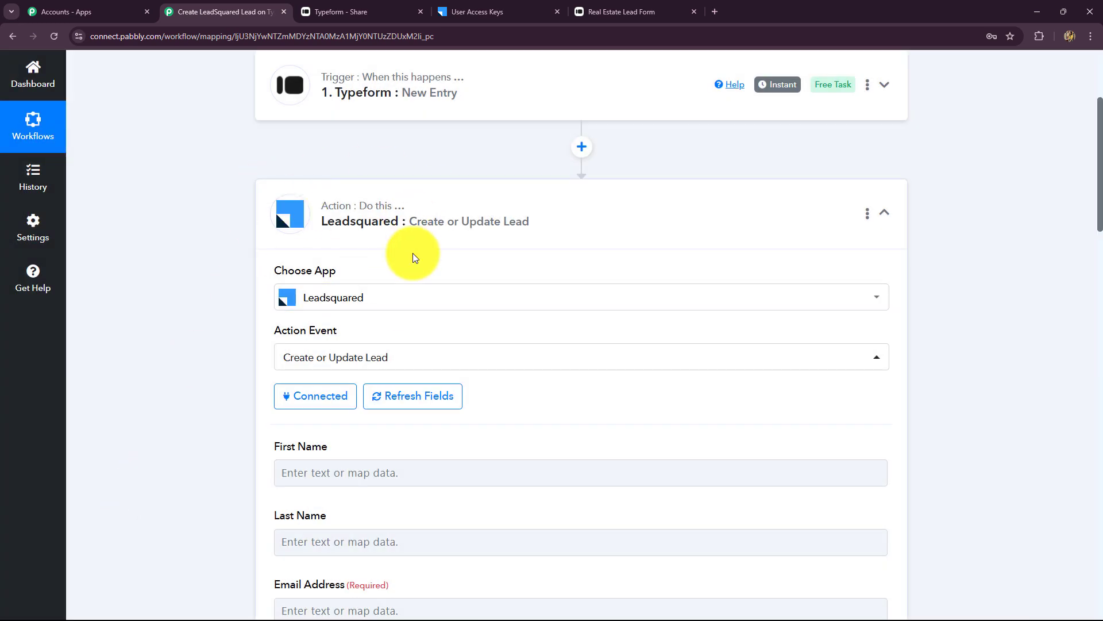
{"action": "scroll", "coordinate": [414, 256], "scroll_direction": "down", "scroll_amount": 6}
{"action": "scroll", "coordinate": [428, 256], "scroll_direction": "up", "scroll_amount": 5}
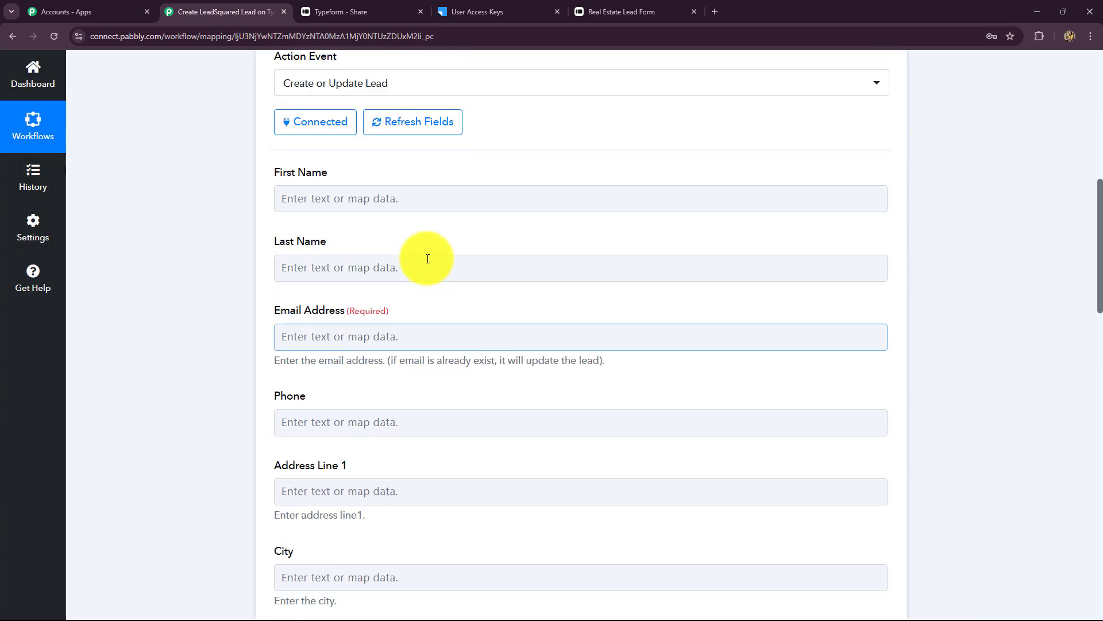
{"action": "scroll", "coordinate": [429, 263], "scroll_direction": "down", "scroll_amount": 18}
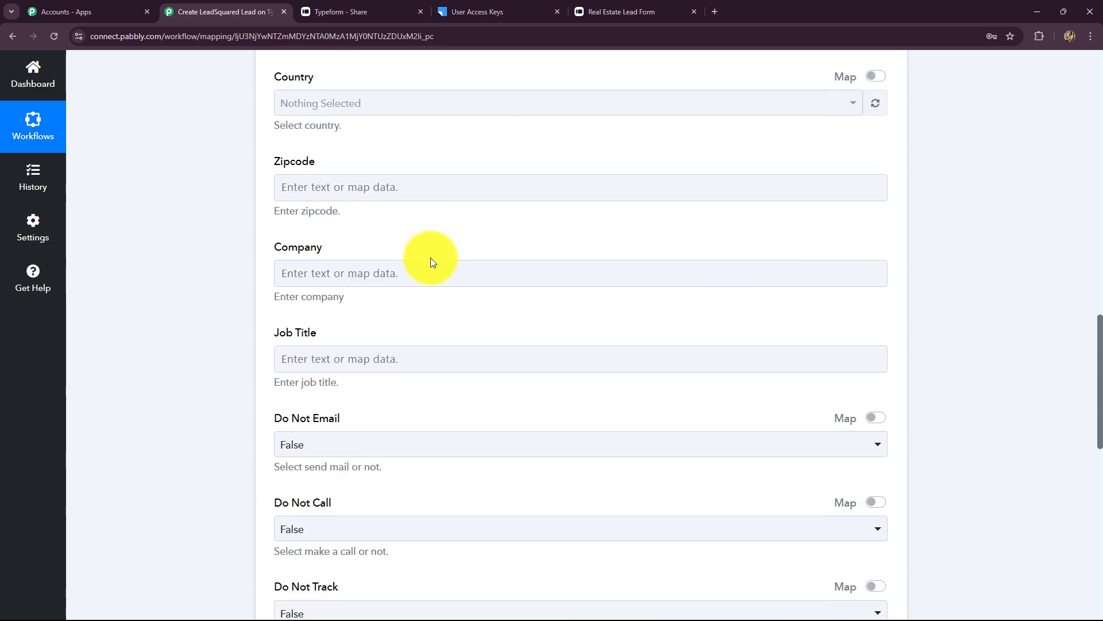
{"action": "scroll", "coordinate": [431, 258], "scroll_direction": "down", "scroll_amount": 5}
{"action": "scroll", "coordinate": [433, 256], "scroll_direction": "up", "scroll_amount": 20}
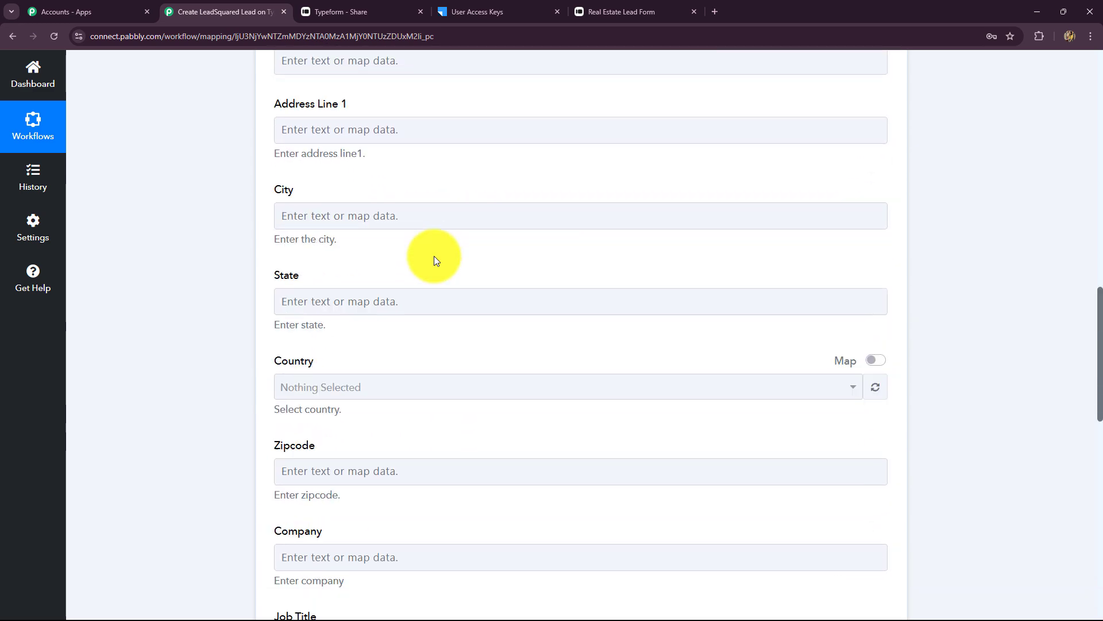
{"action": "scroll", "coordinate": [433, 257], "scroll_direction": "up", "scroll_amount": 4}
{"action": "scroll", "coordinate": [433, 256], "scroll_direction": "down", "scroll_amount": 3}
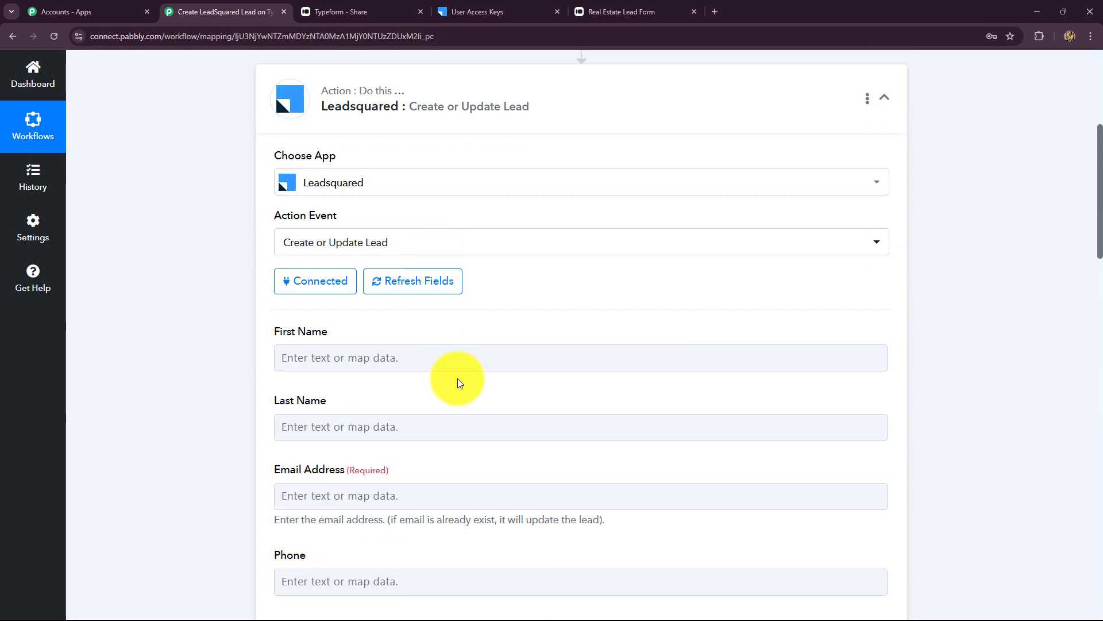
{"action": "scroll", "coordinate": [345, 195], "scroll_direction": "down", "scroll_amount": 3}
{"action": "left_click", "coordinate": [345, 195]}
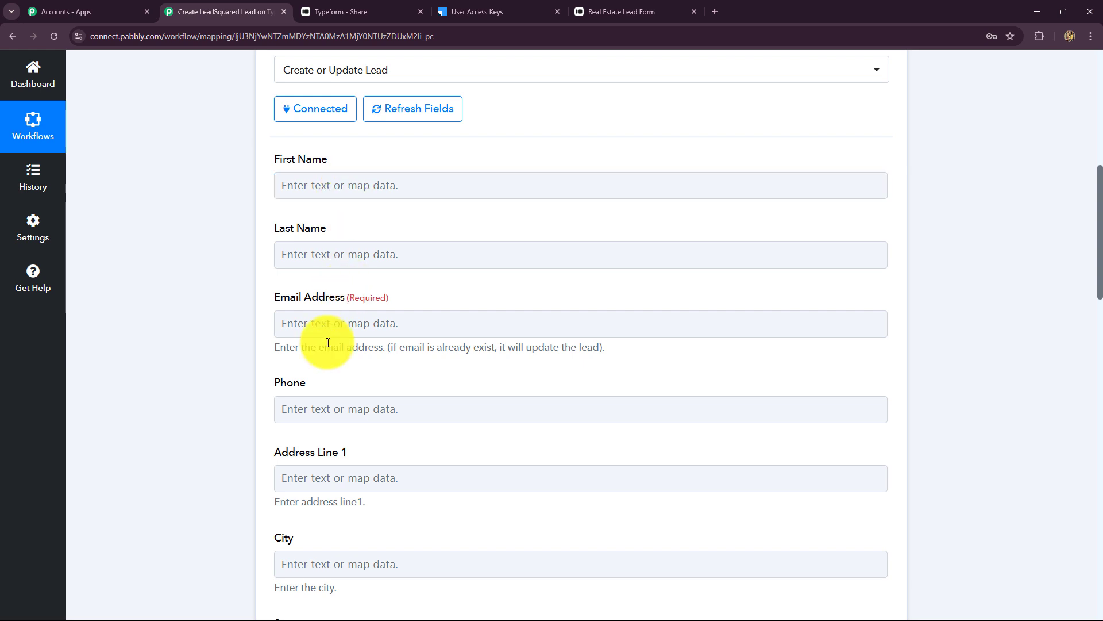
{"action": "left_click", "coordinate": [323, 185]}
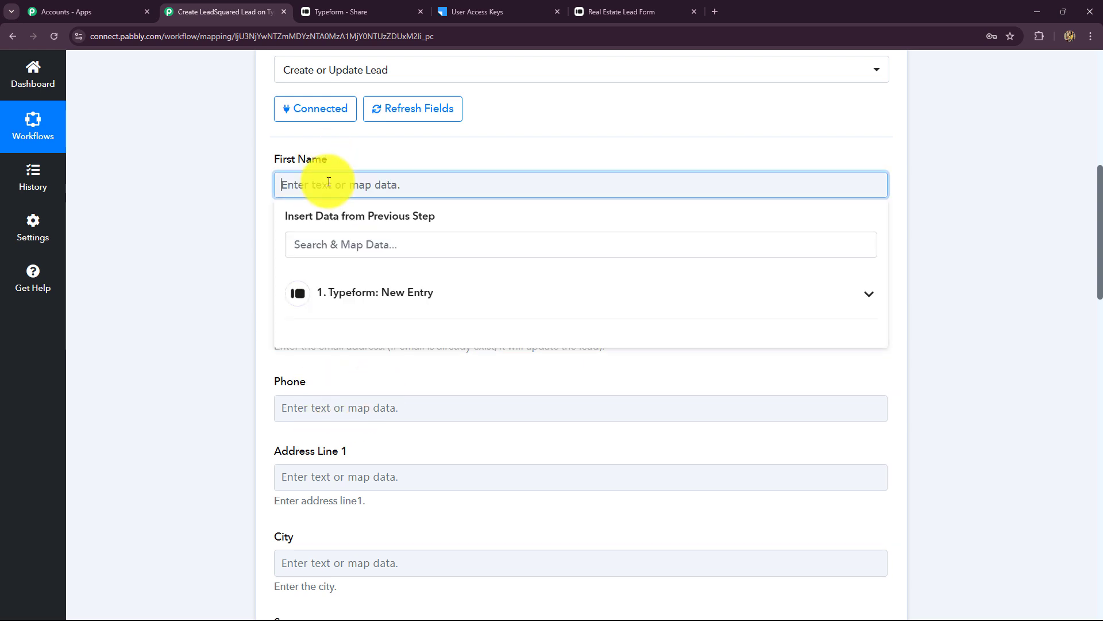
{"action": "left_click", "coordinate": [413, 294]}
{"action": "left_click", "coordinate": [376, 245]}
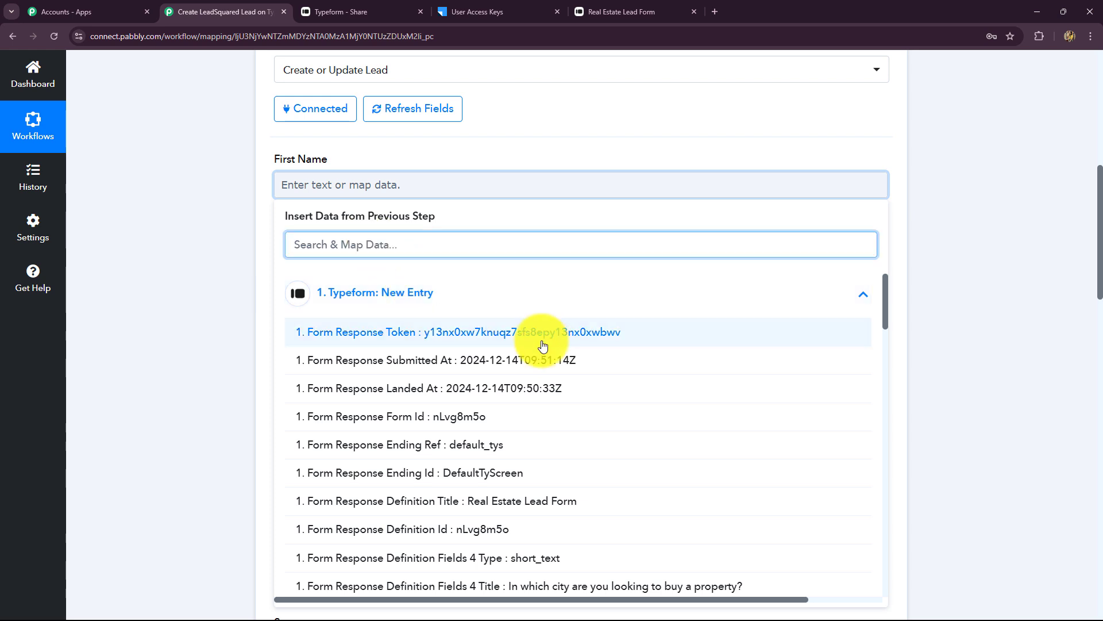
{"action": "scroll", "coordinate": [551, 393], "scroll_direction": "down", "scroll_amount": 4}
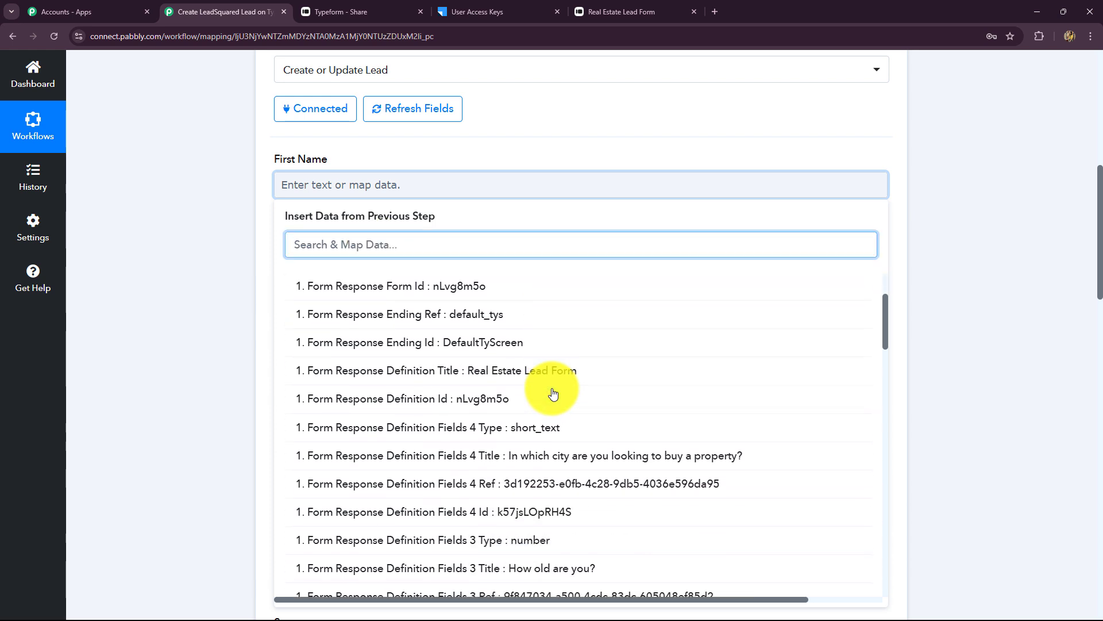
{"action": "scroll", "coordinate": [551, 394], "scroll_direction": "up", "scroll_amount": 4}
{"action": "type", "text": "bes"}
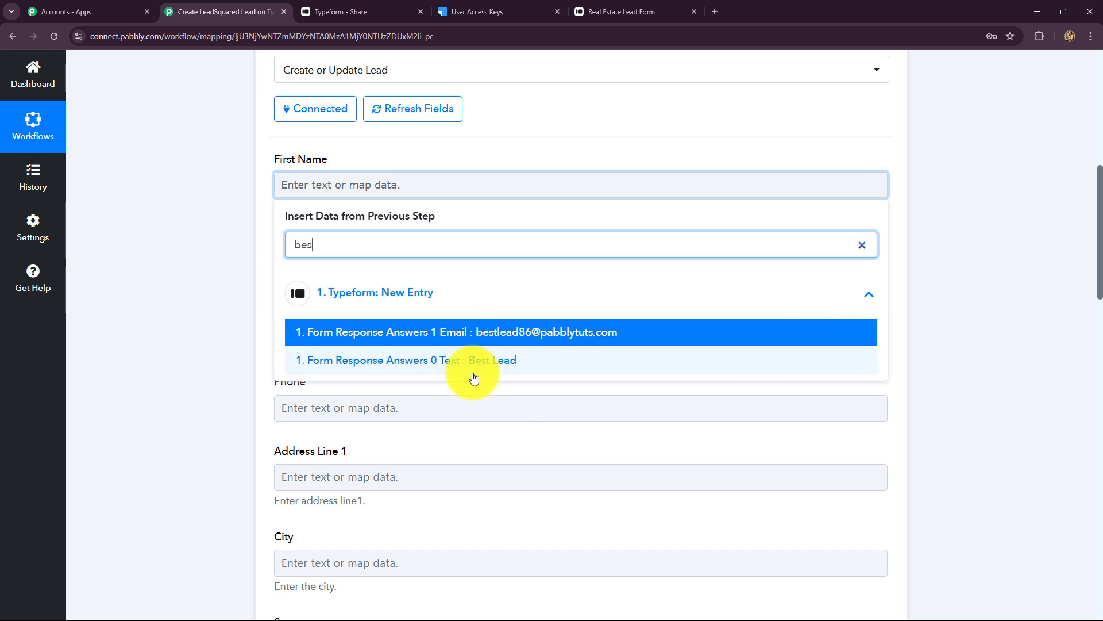
{"action": "left_click", "coordinate": [192, 225]}
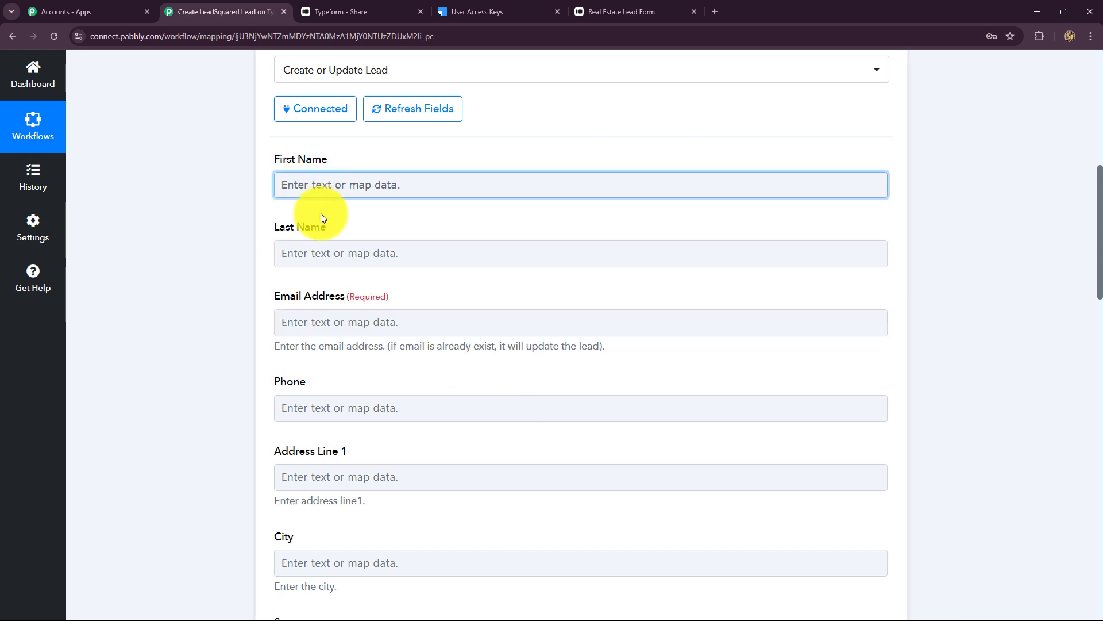
{"action": "scroll", "coordinate": [1001, 411], "scroll_direction": "up", "scroll_amount": 8}
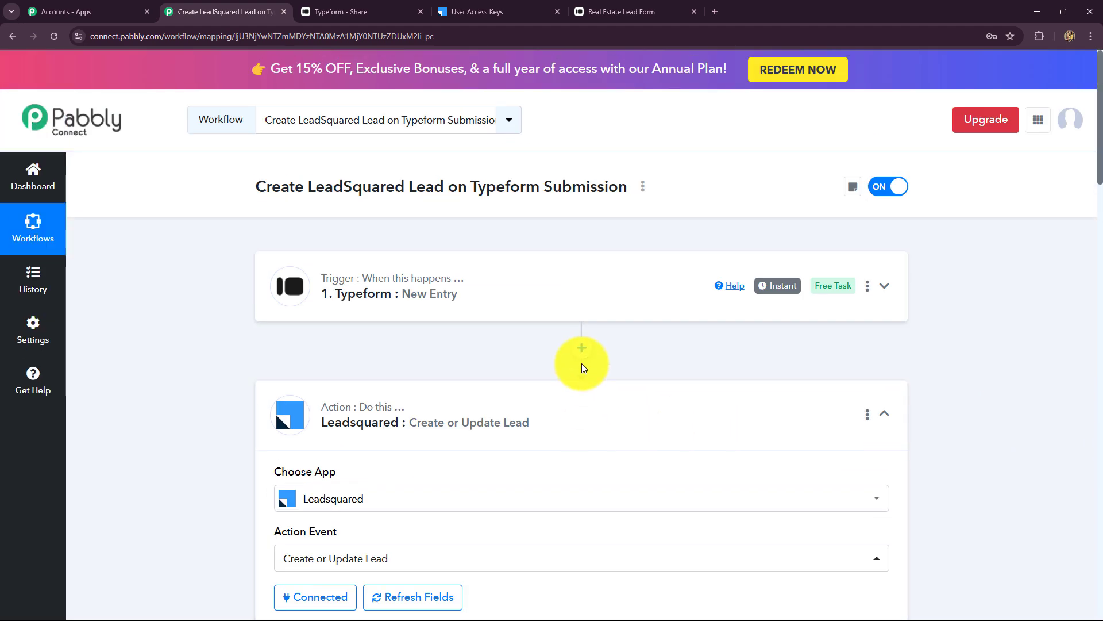
- Insert a step between the Typeform trigger and LeadSquared action using Text Formatter (Pabbly)
{"action": "left_click", "coordinate": [583, 349]}
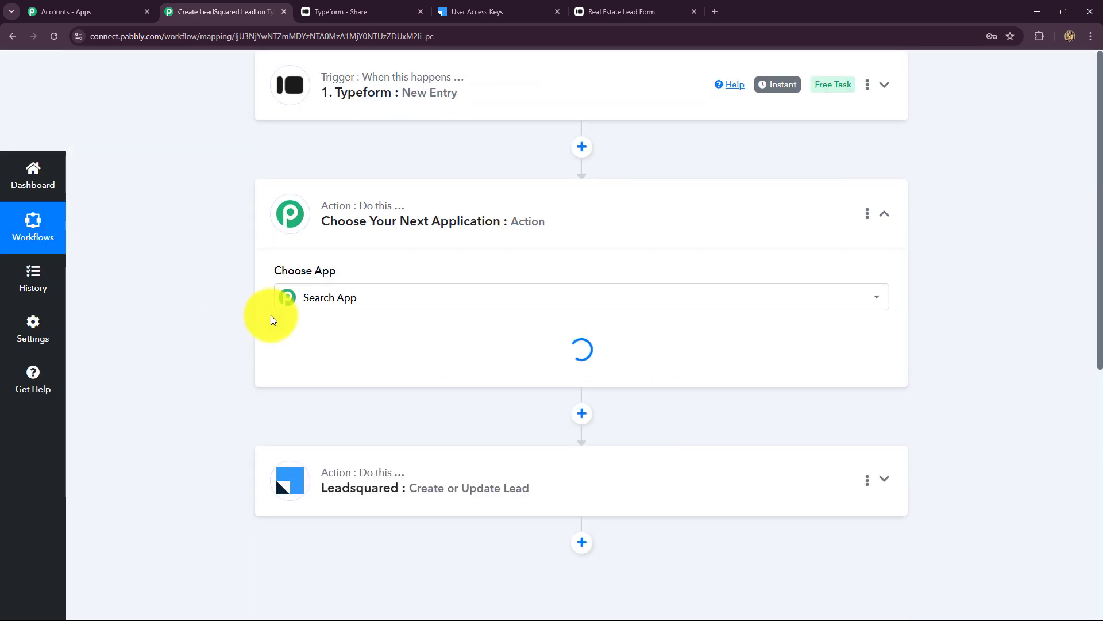
{"action": "left_click", "coordinate": [307, 296]}
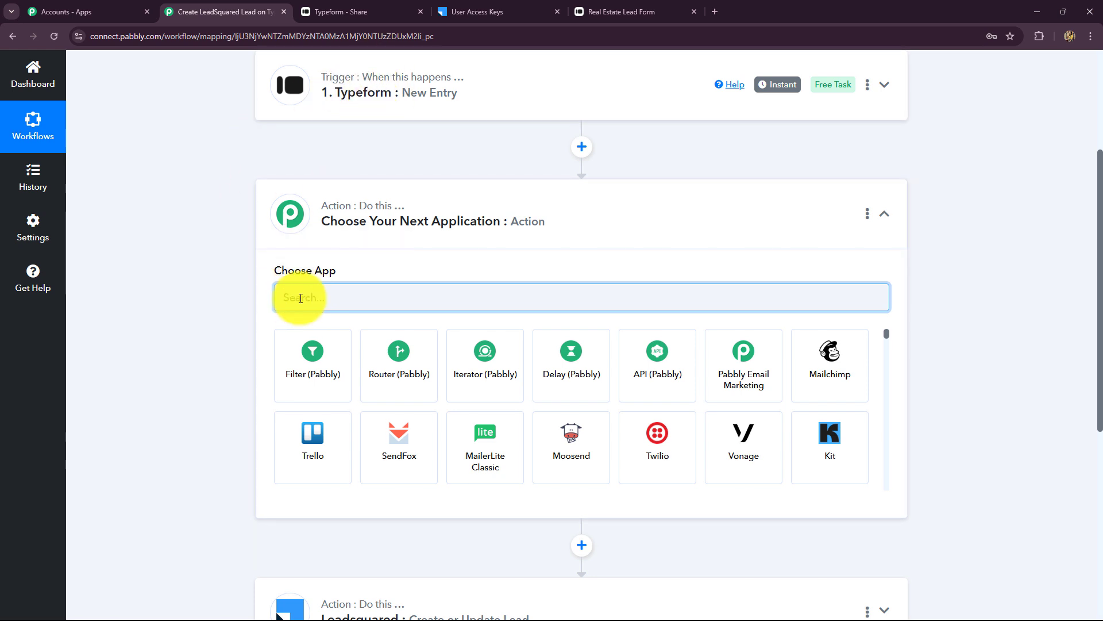
{"action": "type", "text": "text"}
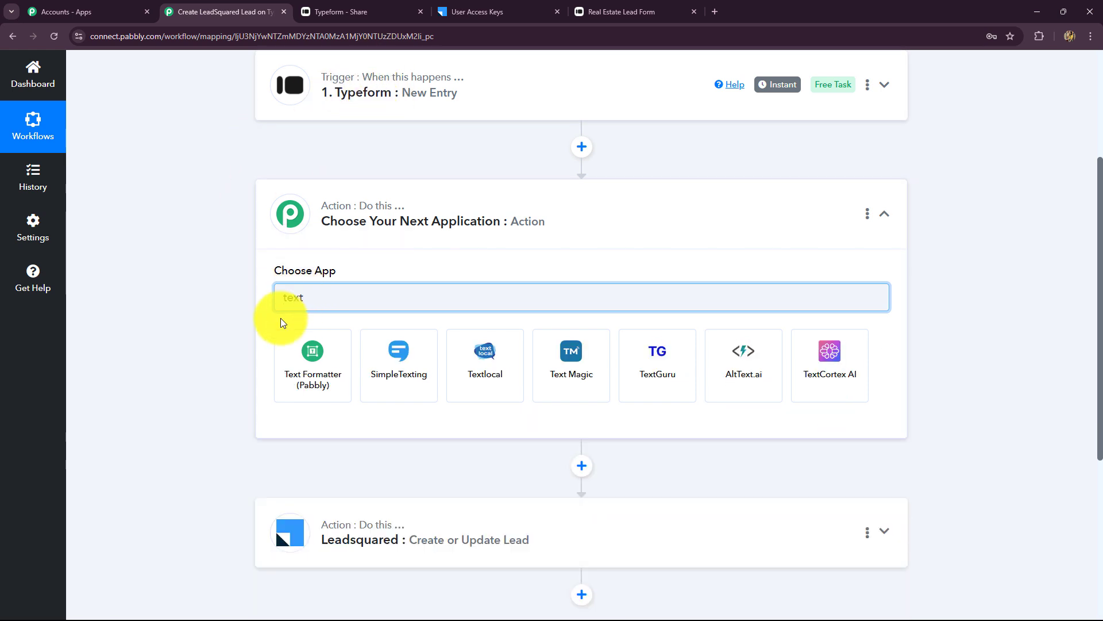
{"action": "left_click", "coordinate": [317, 373]}
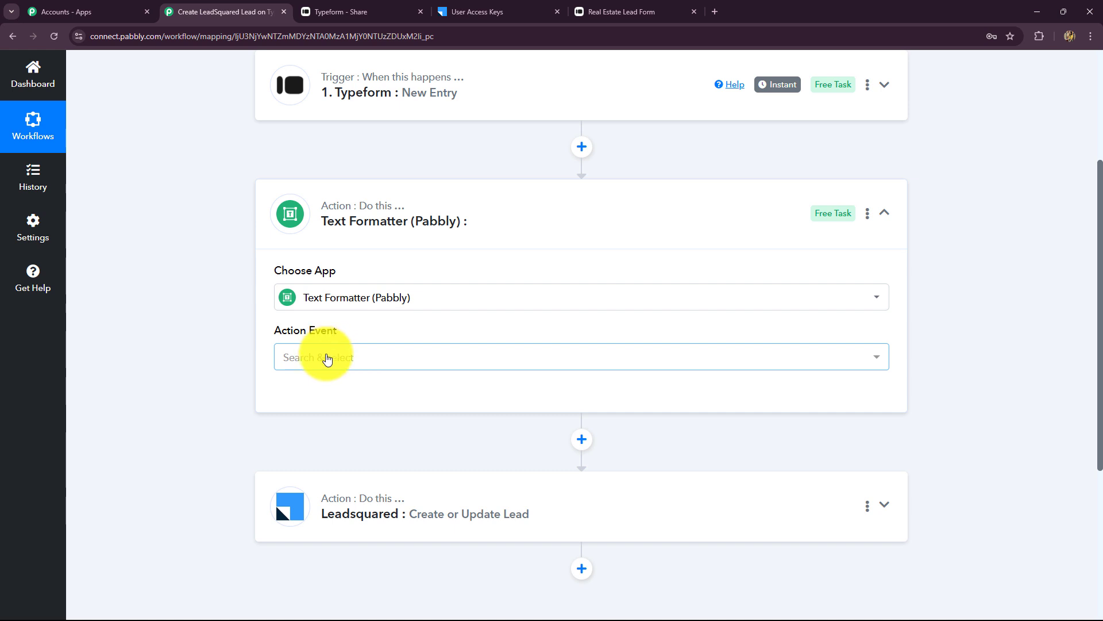
- Choose the Split Text event, connect it, and map the Typeform name answer to Text to Split
{"action": "left_click", "coordinate": [324, 367]}
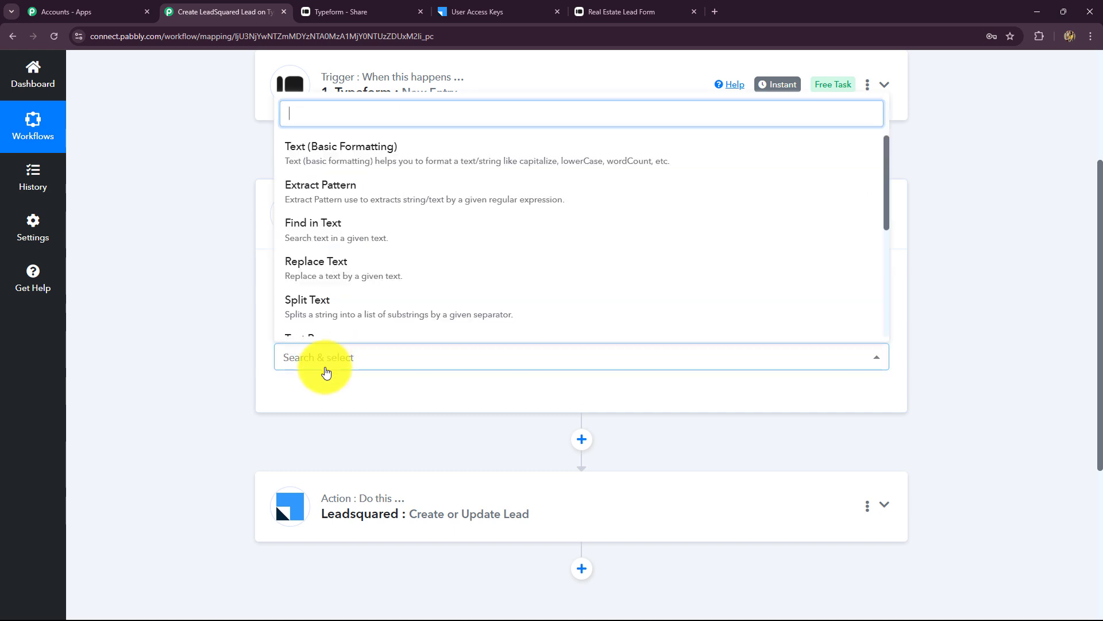
{"action": "left_click", "coordinate": [320, 316]}
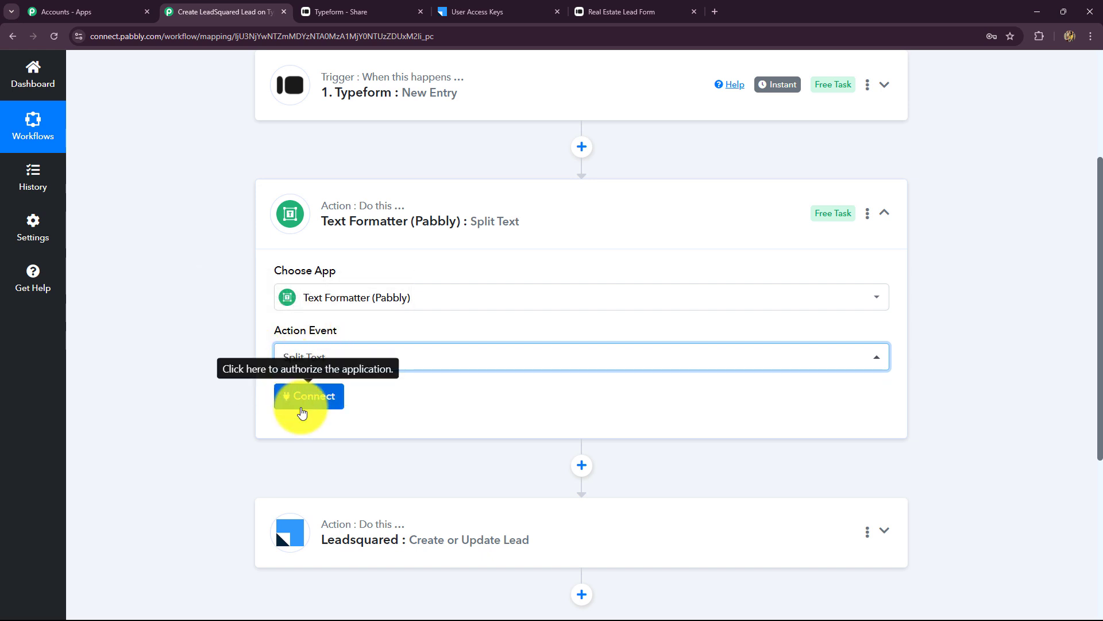
{"action": "left_click", "coordinate": [317, 401]}
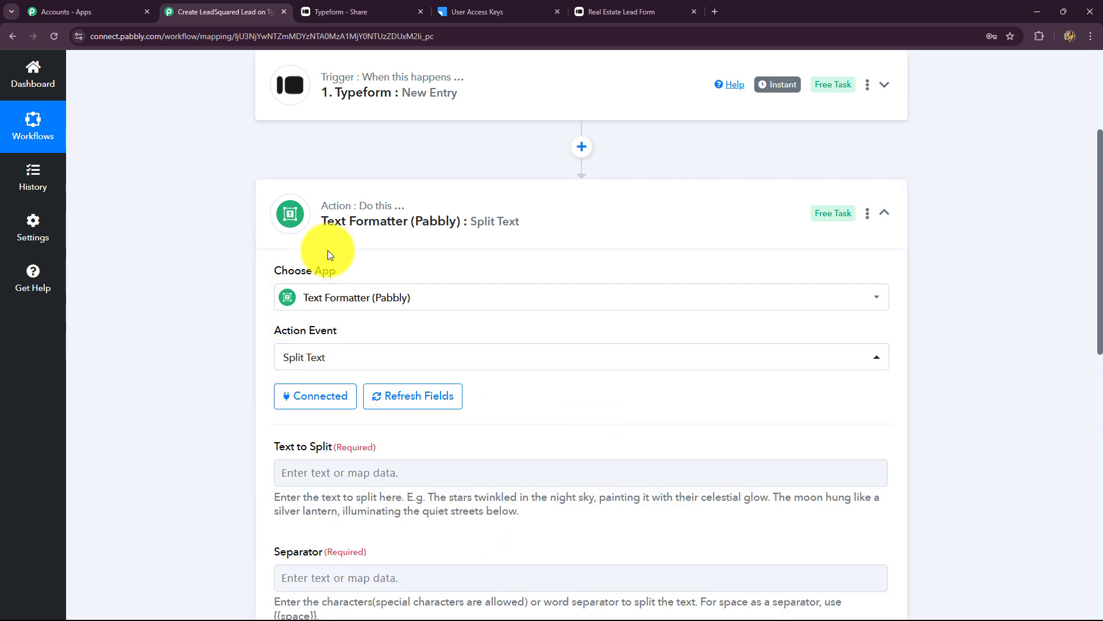
{"action": "scroll", "coordinate": [335, 246], "scroll_direction": "down", "scroll_amount": 5}
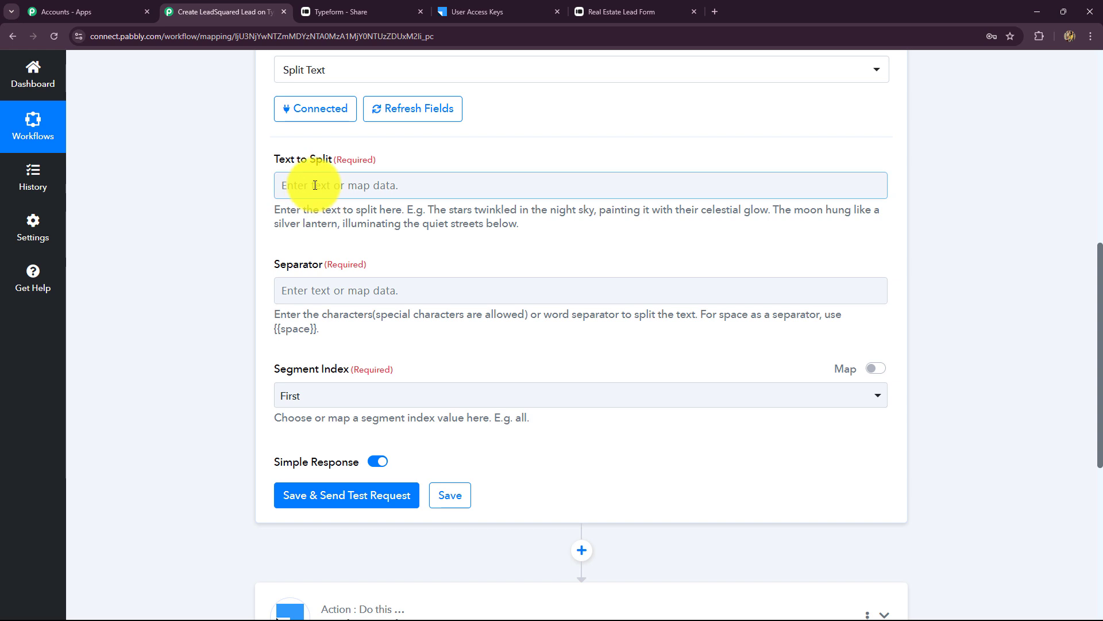
{"action": "left_click", "coordinate": [315, 185]}
{"action": "left_click", "coordinate": [328, 239]}
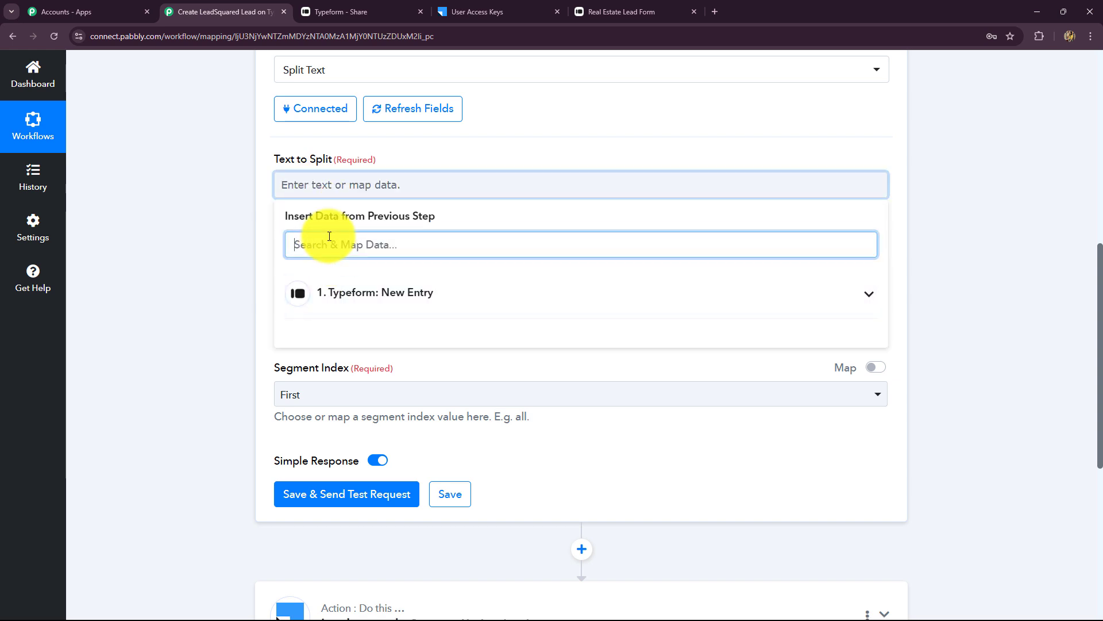
{"action": "type", "text": "best"}
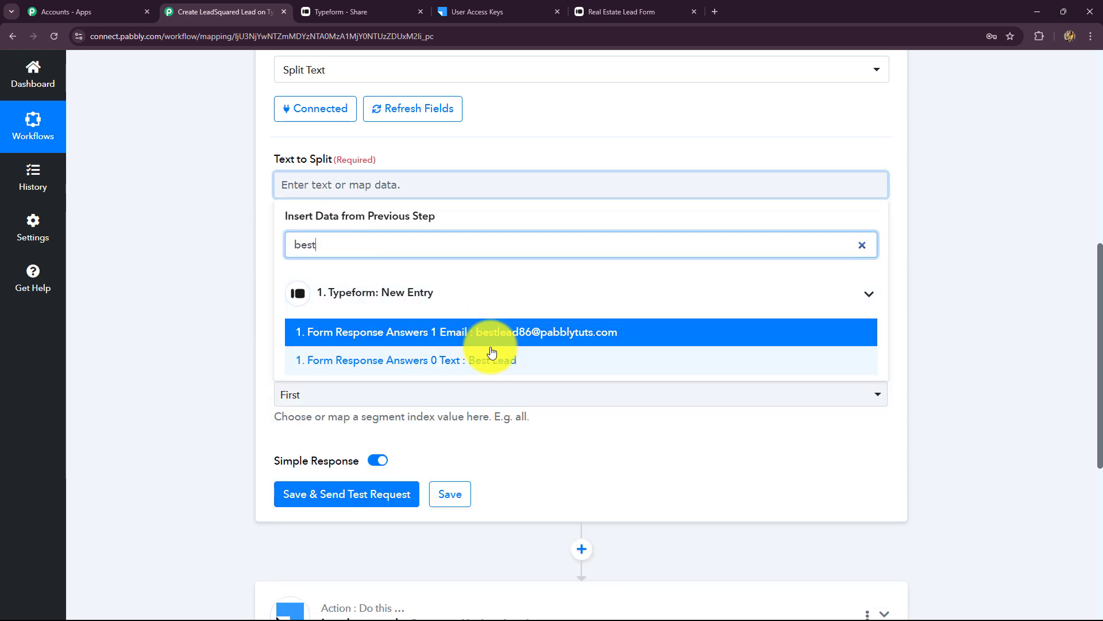
{"action": "left_click", "coordinate": [492, 362]}
{"action": "left_click", "coordinate": [997, 300]}
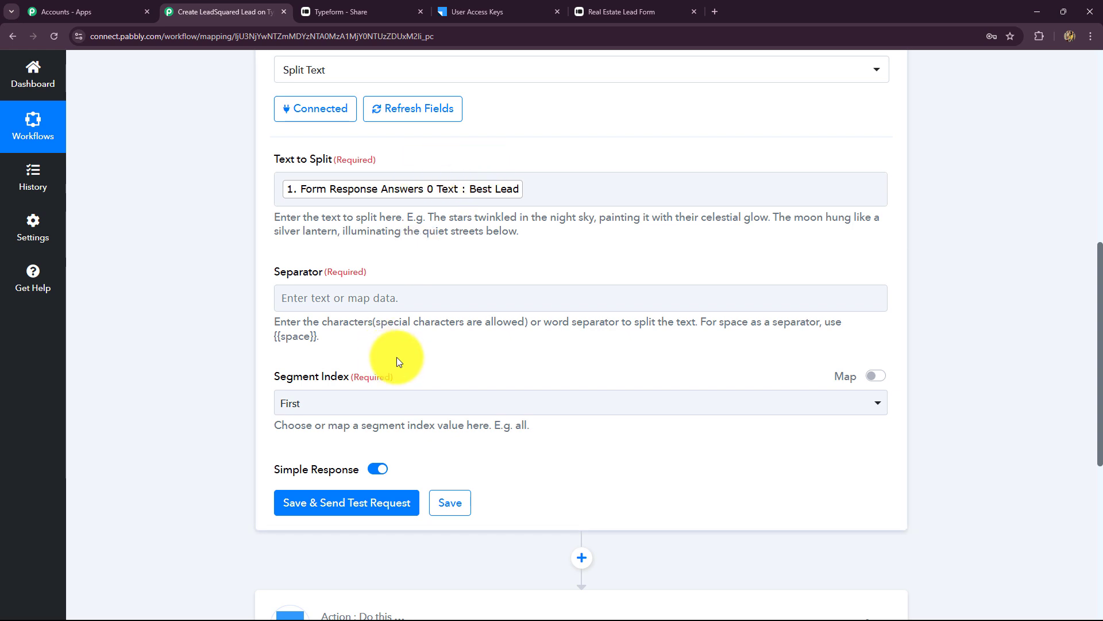
- Set the Separator to the {{space}} placeholder
{"action": "scroll", "coordinate": [335, 218], "scroll_direction": "down", "scroll_amount": 1}
{"action": "left_click", "coordinate": [333, 229]}
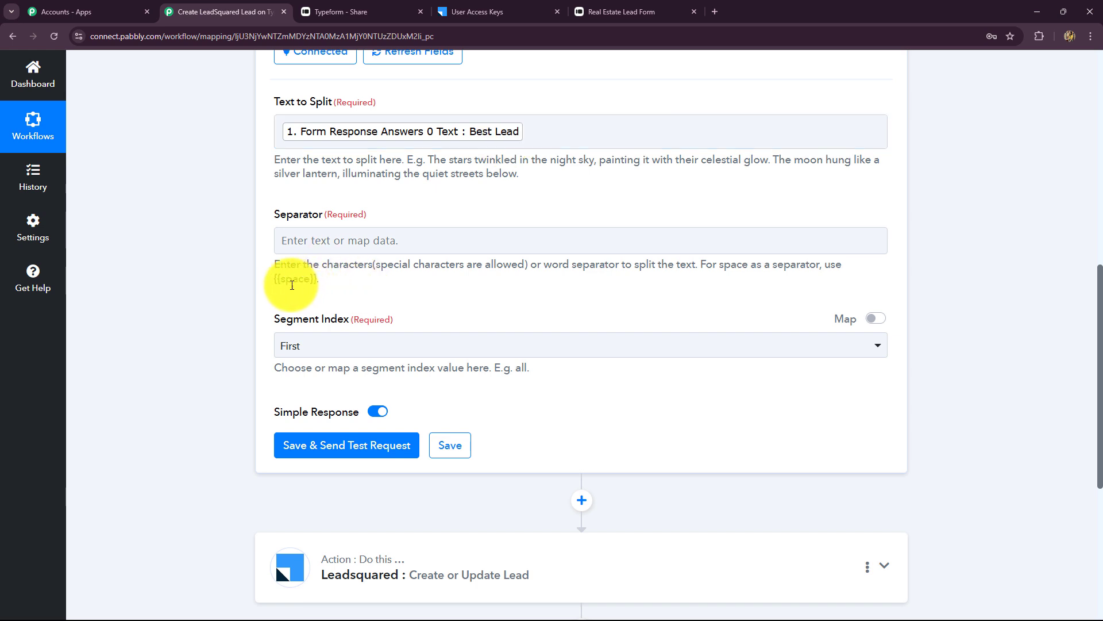
{"action": "mouse_move", "coordinate": [276, 277]}
{"action": "left_mouse_down"}
{"action": "mouse_move", "coordinate": [320, 282]}
{"action": "mouse_move", "coordinate": [273, 290]}
{"action": "left_mouse_up"}
{"action": "key", "text": "ctrl+c"}
{"action": "left_click", "coordinate": [315, 281]}
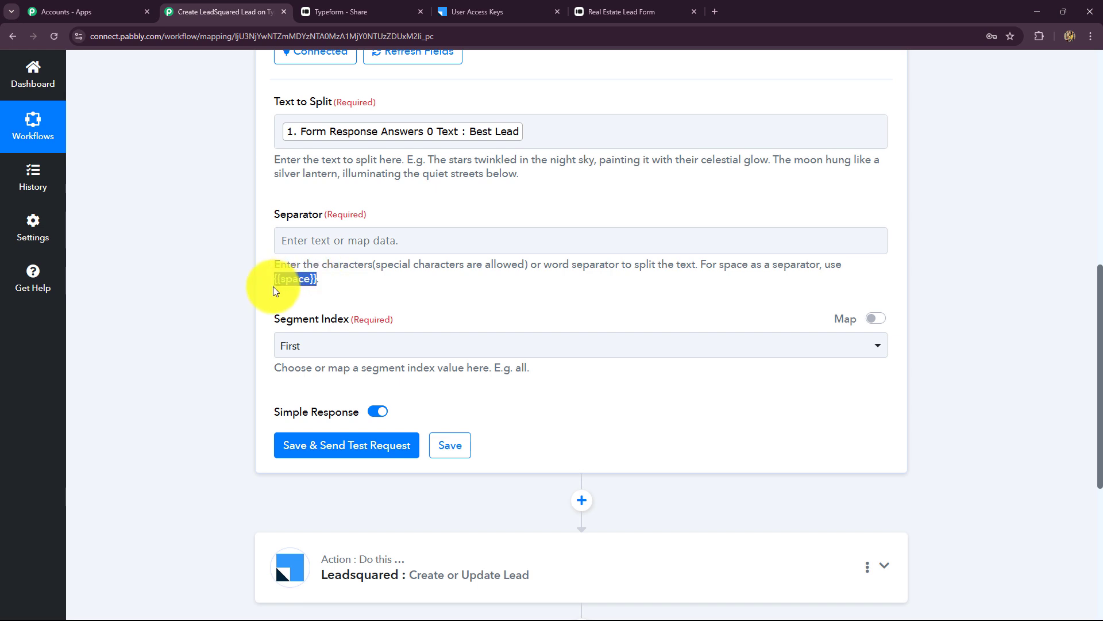
{"action": "left_click", "coordinate": [295, 240]}
{"action": "key", "text": "ctrl+v"}
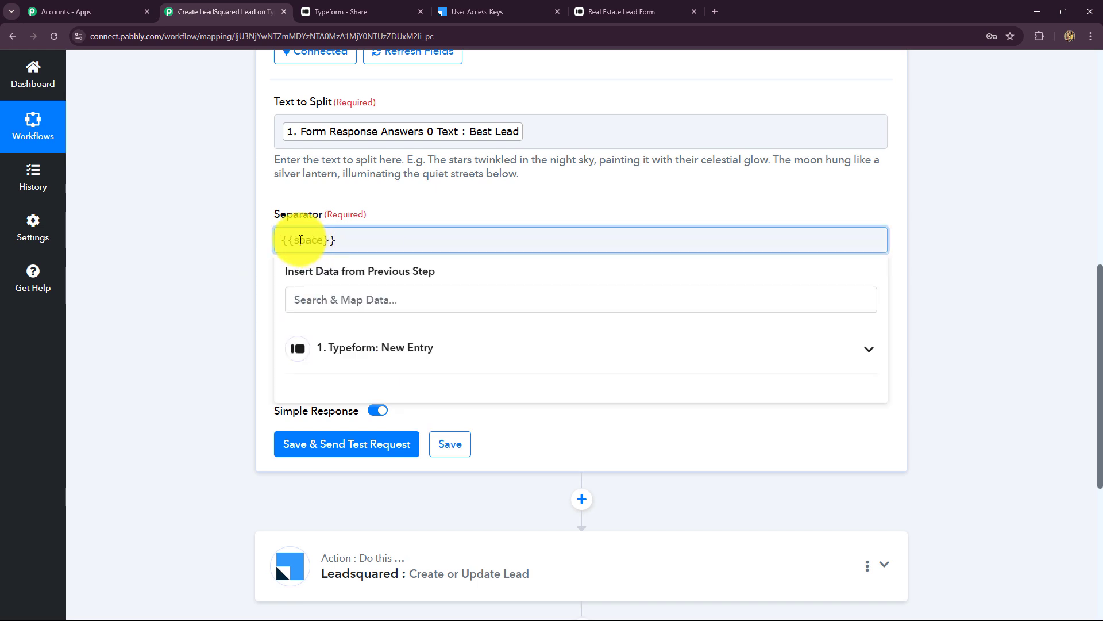
{"action": "left_click", "coordinate": [253, 235]}
- Set Segment Index to All so every part of the split name is kept
{"action": "scroll", "coordinate": [253, 233], "scroll_direction": "down", "scroll_amount": 2}
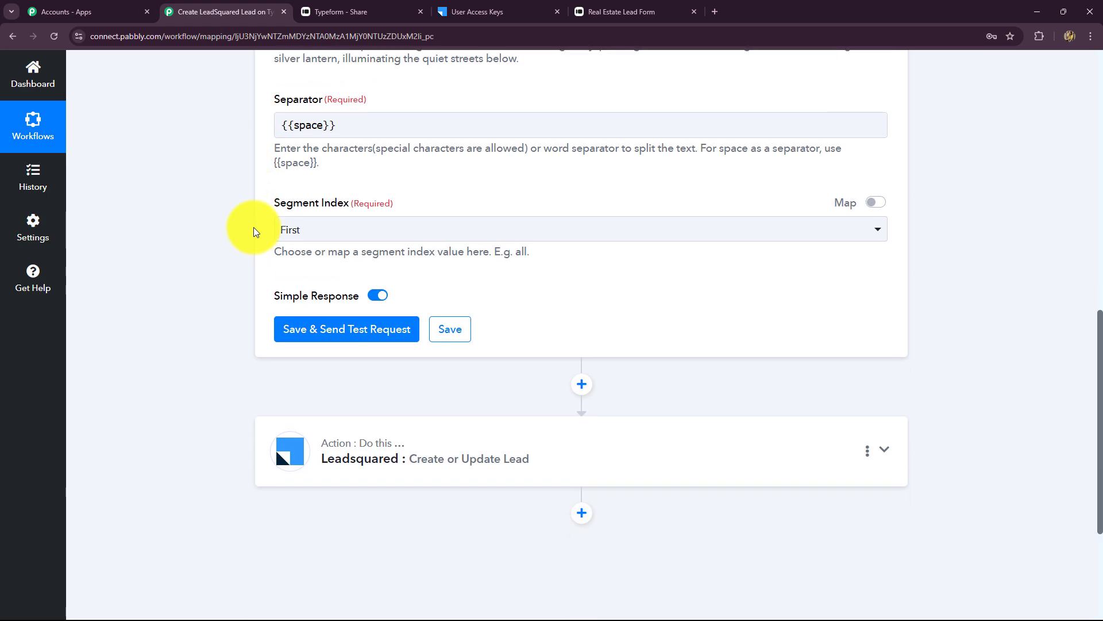
{"action": "left_click", "coordinate": [300, 223]}
{"action": "scroll", "coordinate": [368, 190], "scroll_direction": "up", "scroll_amount": 3}
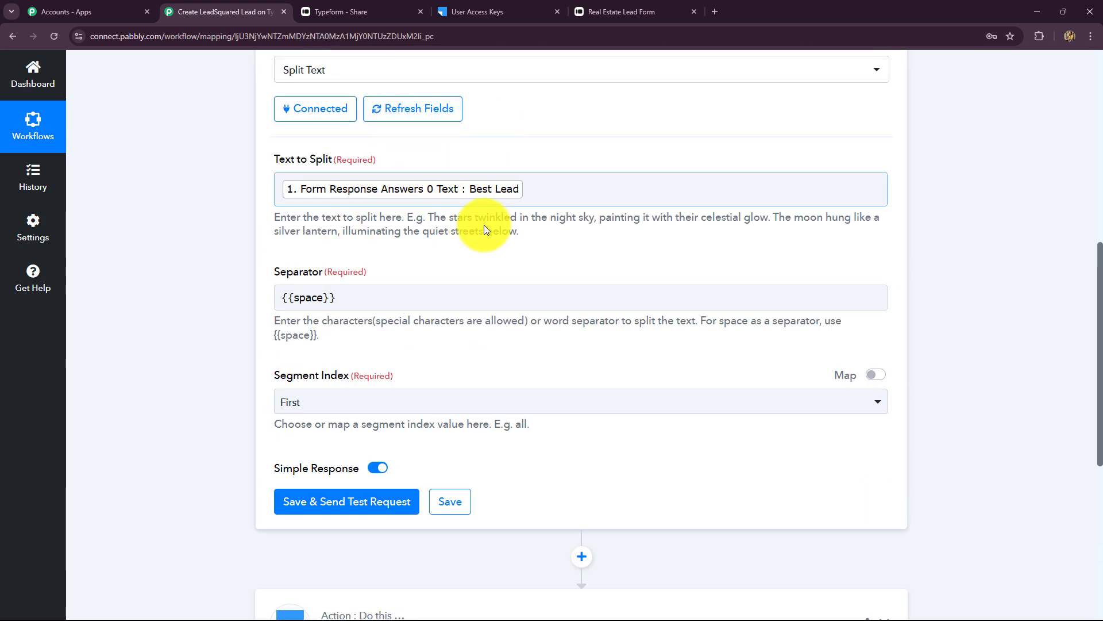
{"action": "scroll", "coordinate": [485, 289], "scroll_direction": "down", "scroll_amount": 3}
{"action": "left_click", "coordinate": [342, 230]}
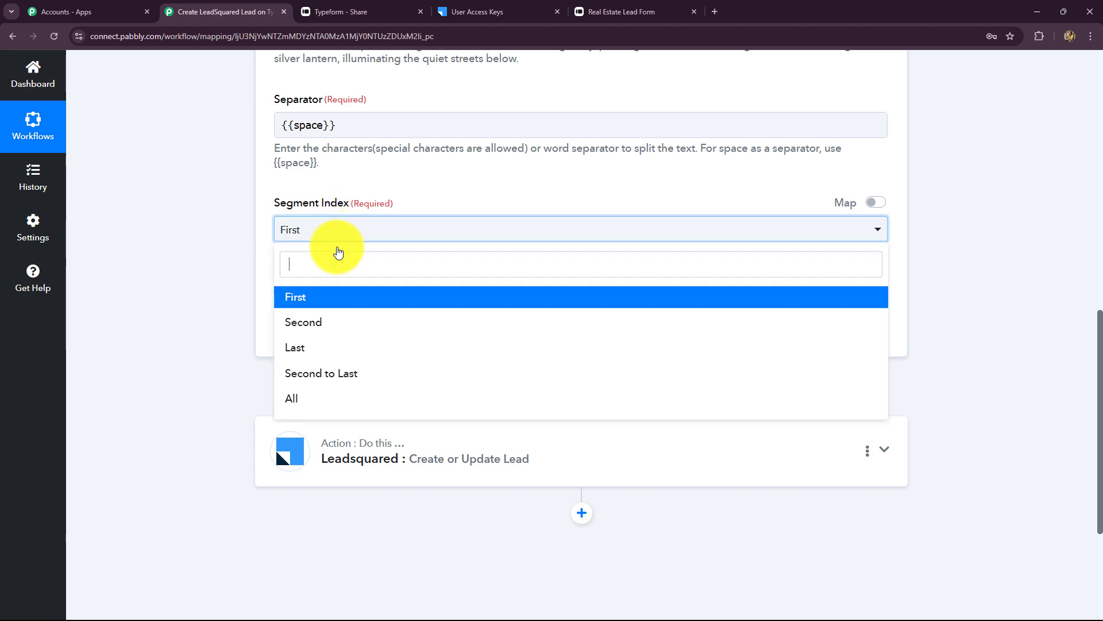
{"action": "left_click", "coordinate": [299, 398]}
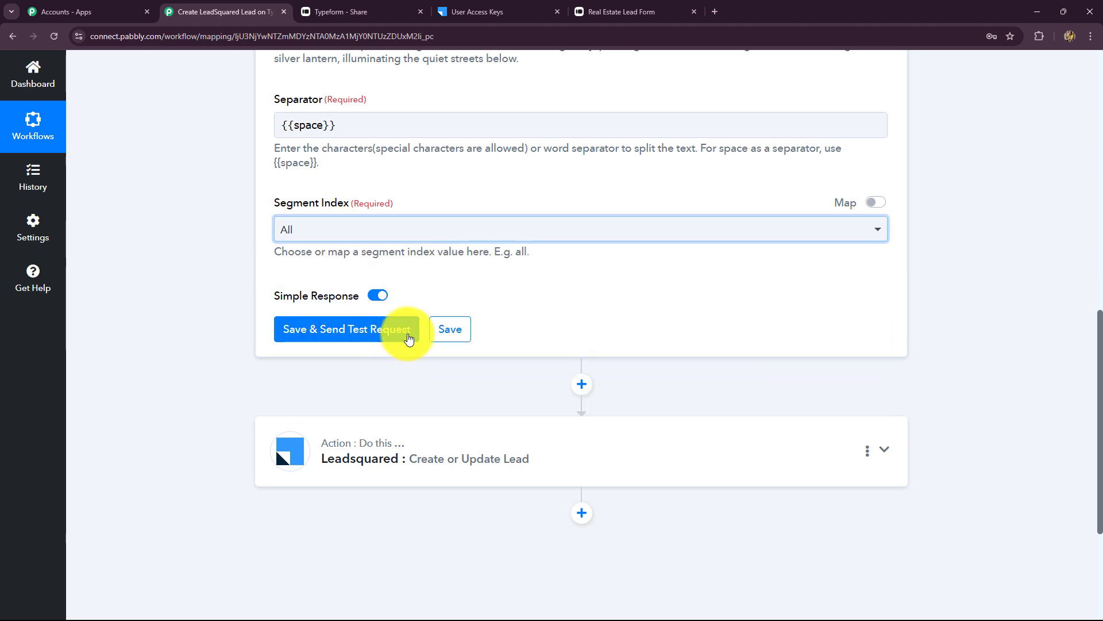
- Save and send a test request, confirming the returned first and last name parts
{"action": "scroll", "coordinate": [431, 276], "scroll_direction": "up", "scroll_amount": 3}
{"action": "scroll", "coordinate": [345, 380], "scroll_direction": "down", "scroll_amount": 2}
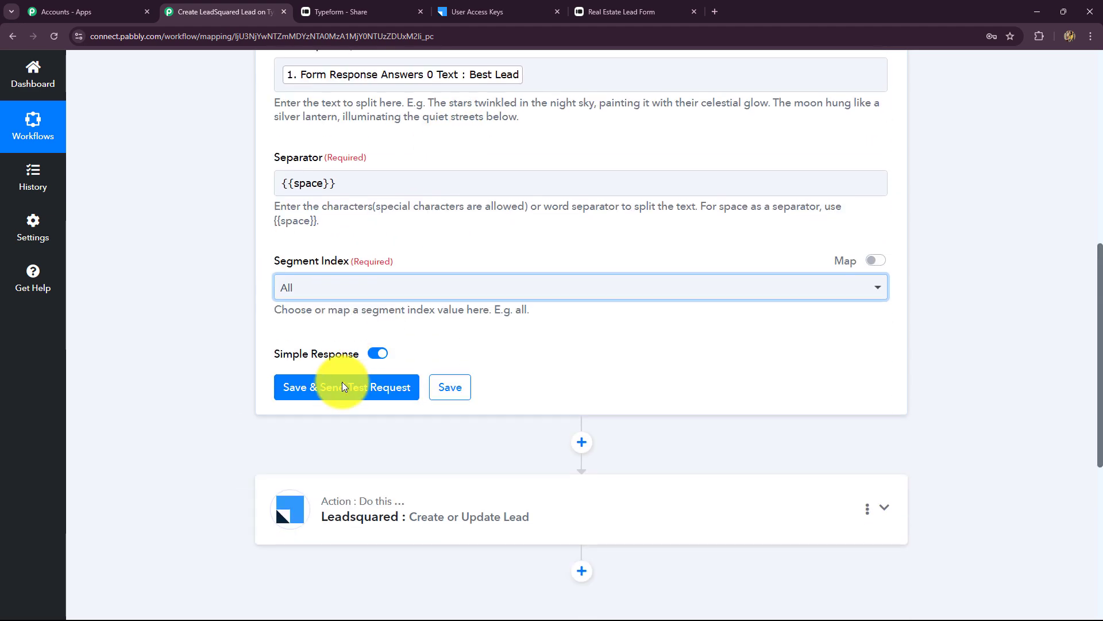
{"action": "left_click", "coordinate": [320, 383]}
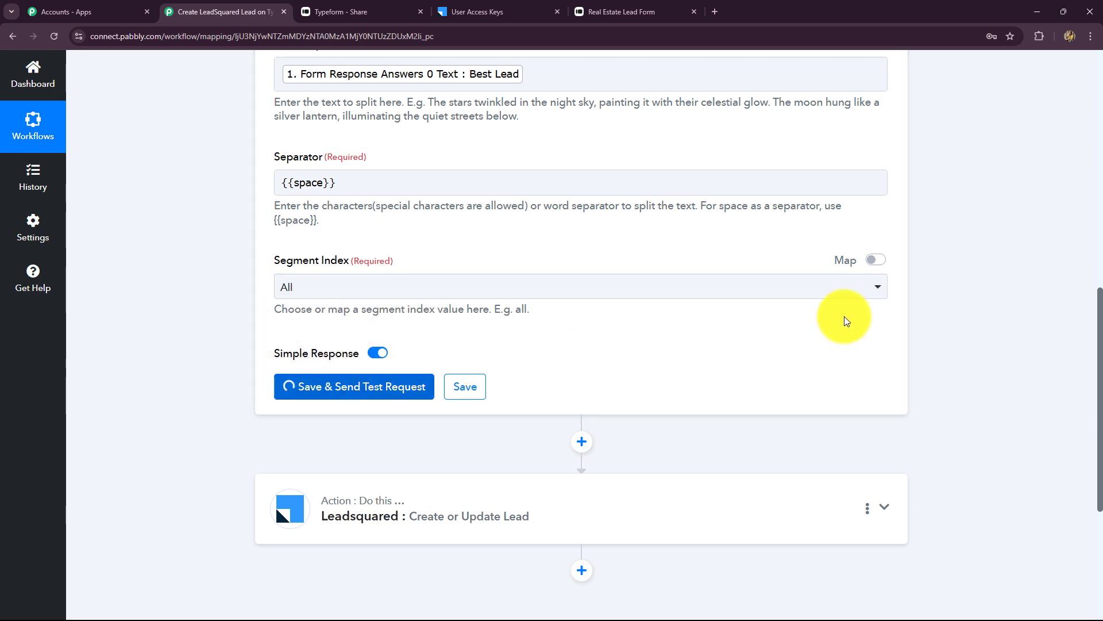
{"action": "scroll", "coordinate": [742, 331], "scroll_direction": "down", "scroll_amount": 5}
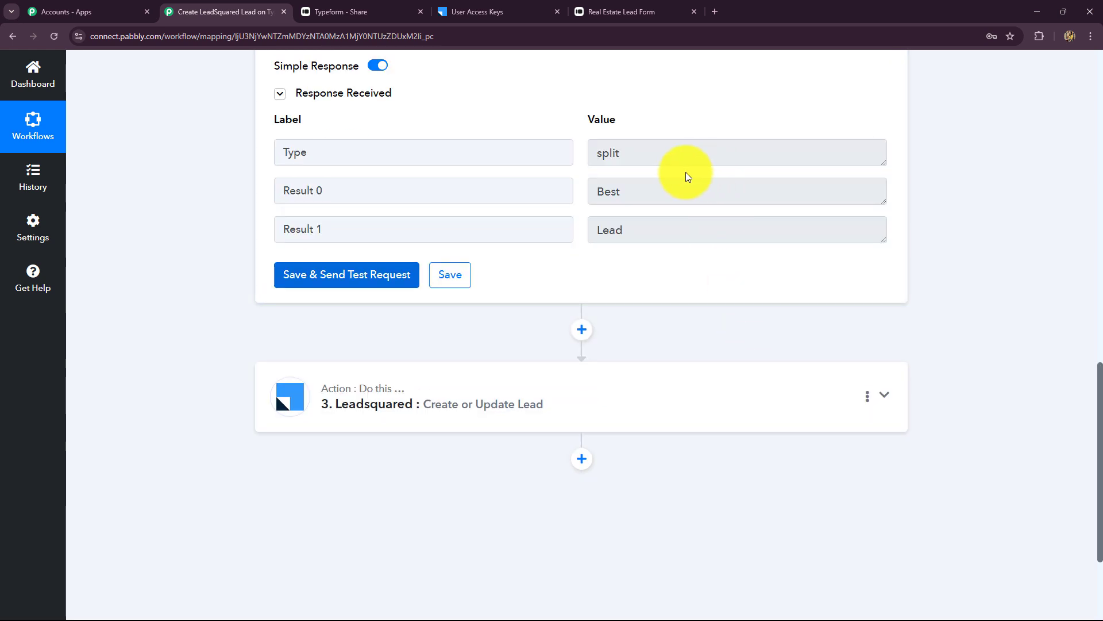
{"action": "left_click_drag", "start_coordinate": [629, 195], "coordinate": [531, 252]}
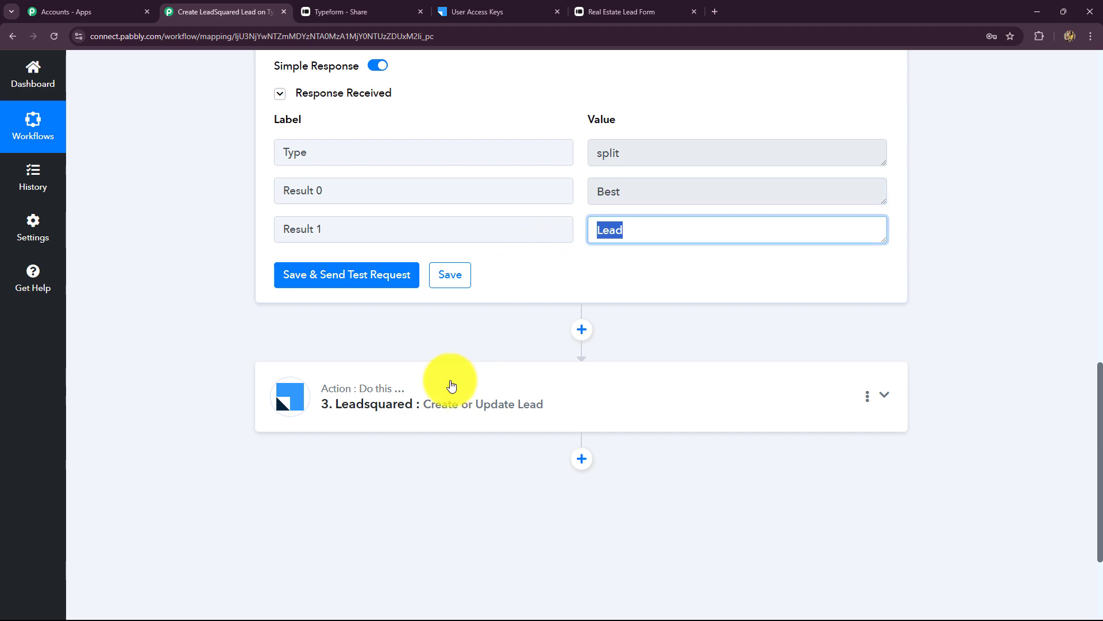
{"action": "left_click", "coordinate": [451, 386]}
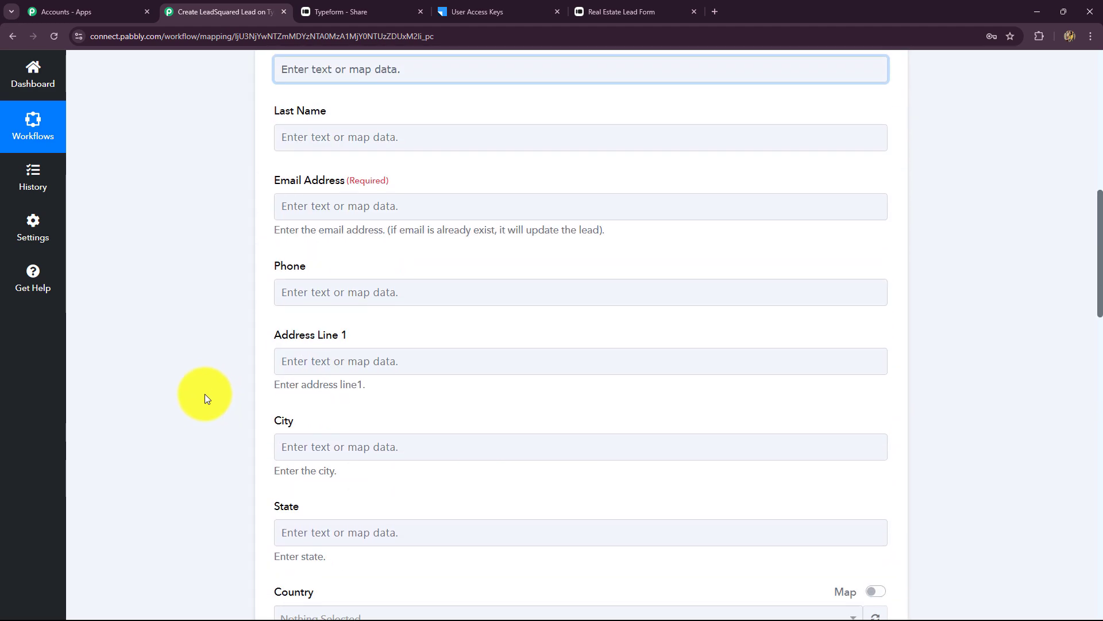
- Map Text Formatter Result 0 into First Name and Result 1 into Last Name
{"action": "left_click", "coordinate": [286, 237]}
{"action": "left_click", "coordinate": [352, 395]}
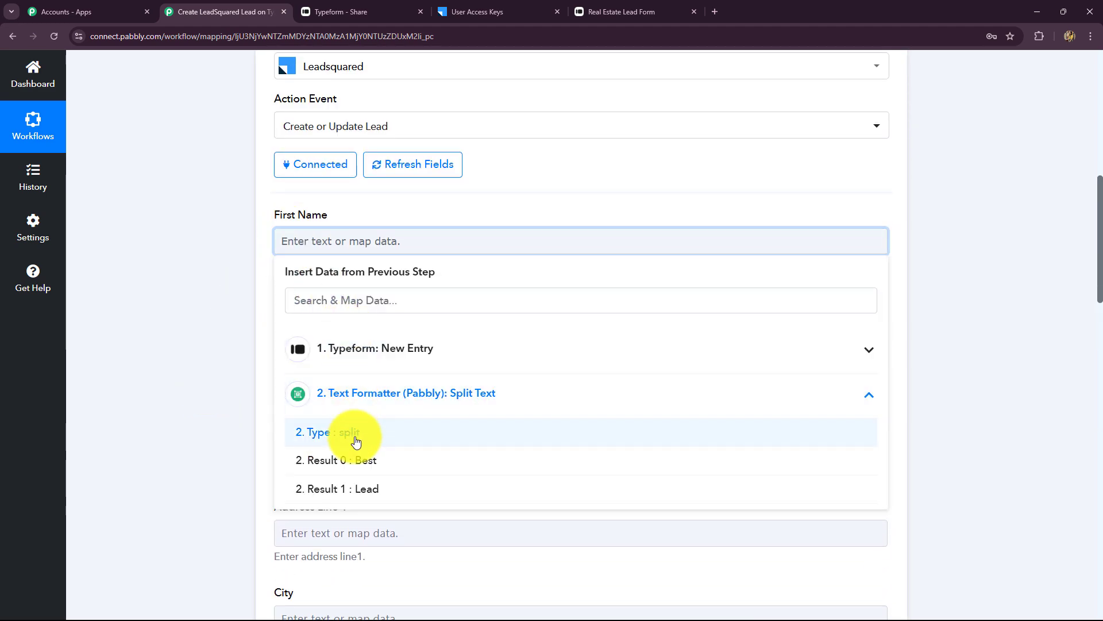
{"action": "left_click", "coordinate": [345, 460]}
{"action": "scroll", "coordinate": [230, 322], "scroll_direction": "down", "scroll_amount": 2}
{"action": "left_click", "coordinate": [316, 207]}
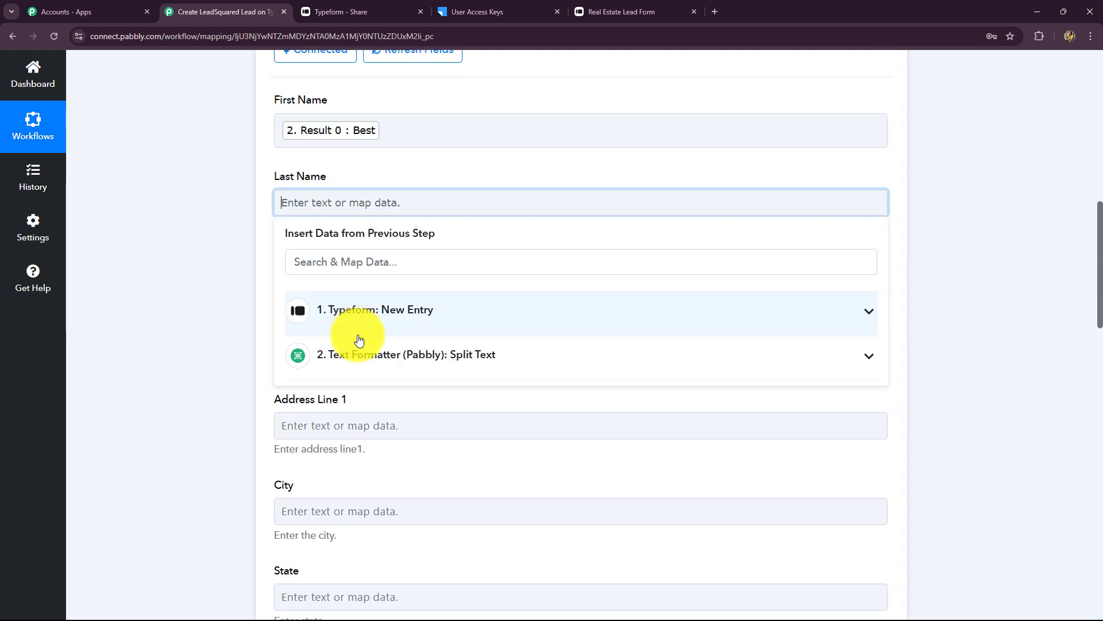
{"action": "left_click", "coordinate": [359, 354]}
{"action": "left_click", "coordinate": [362, 451]}
{"action": "left_click", "coordinate": [175, 301]}
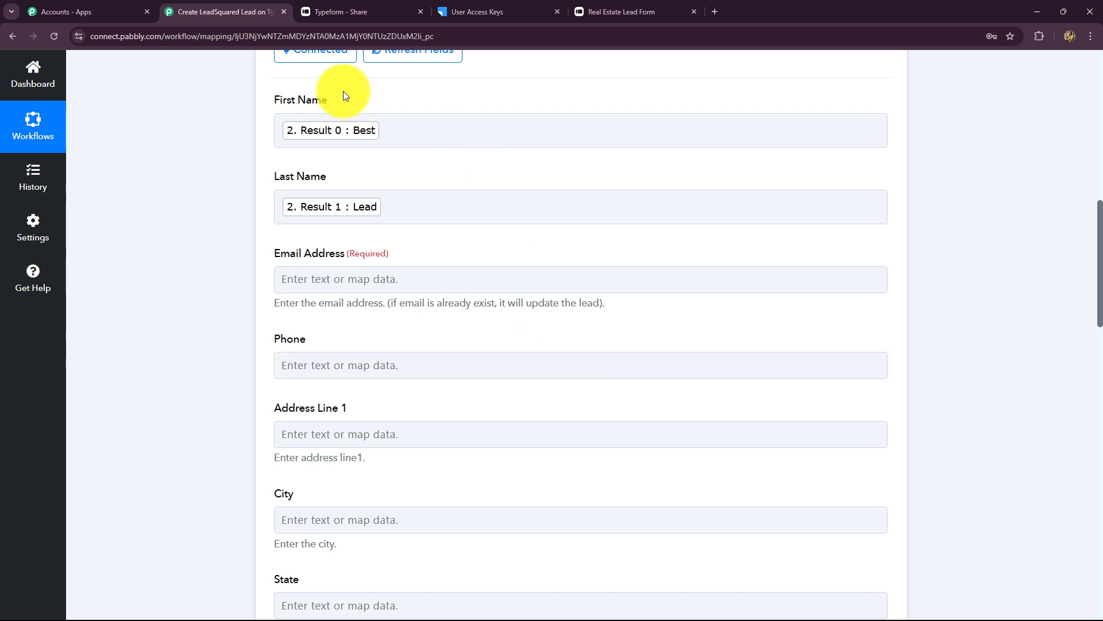
- Map the Typeform email and phone number answers into Email Address and Phone
{"action": "scroll", "coordinate": [429, 365], "scroll_direction": "down", "scroll_amount": 2}
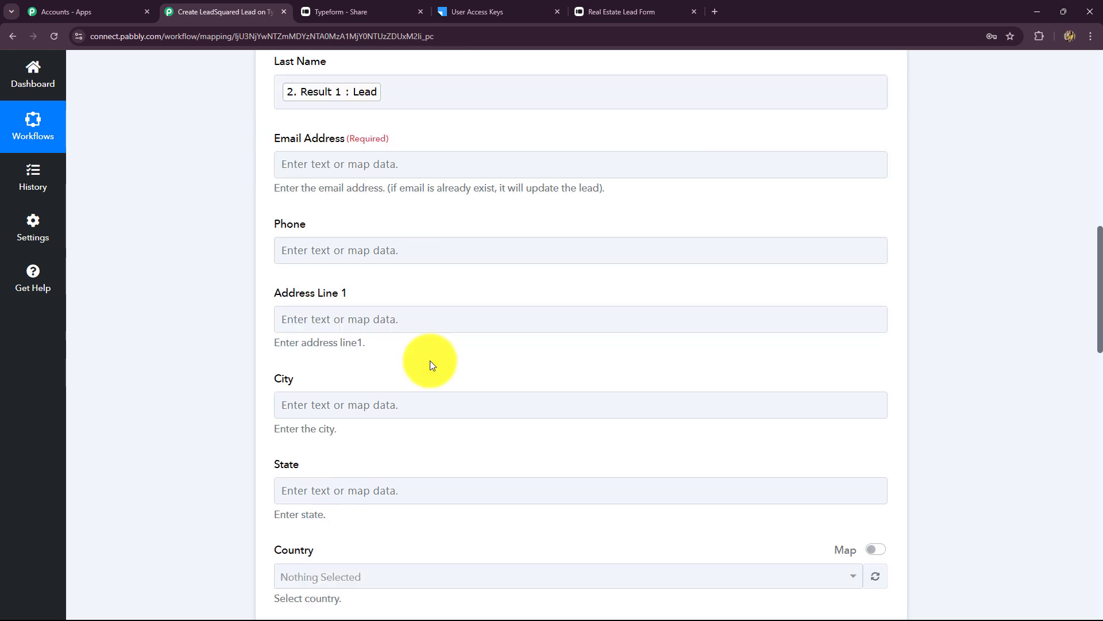
{"action": "left_click", "coordinate": [358, 164]}
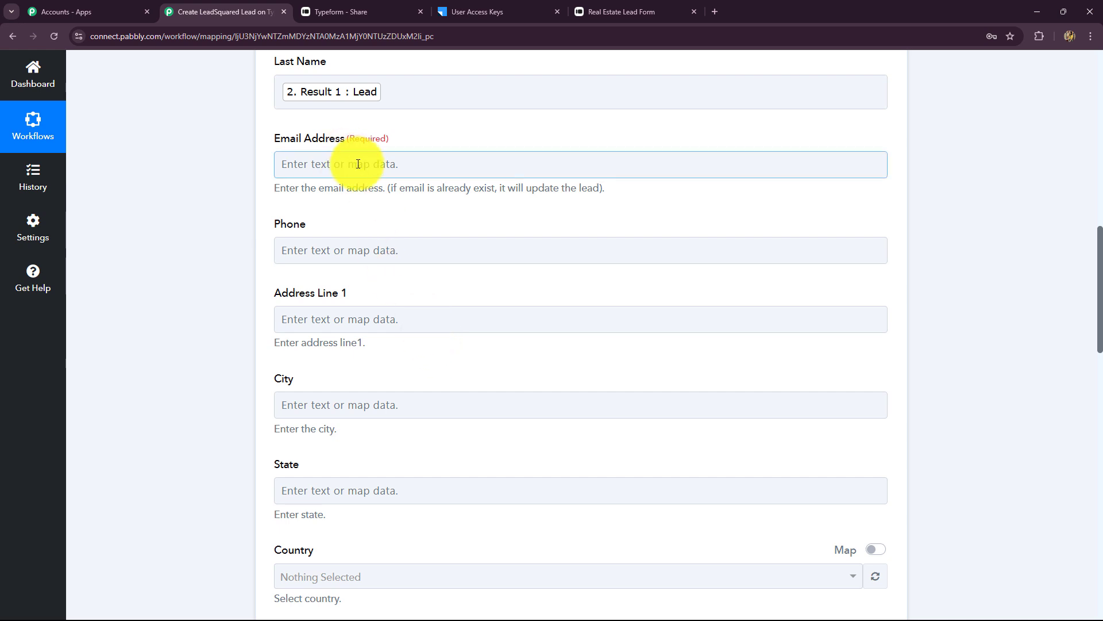
{"action": "left_click", "coordinate": [364, 162]}
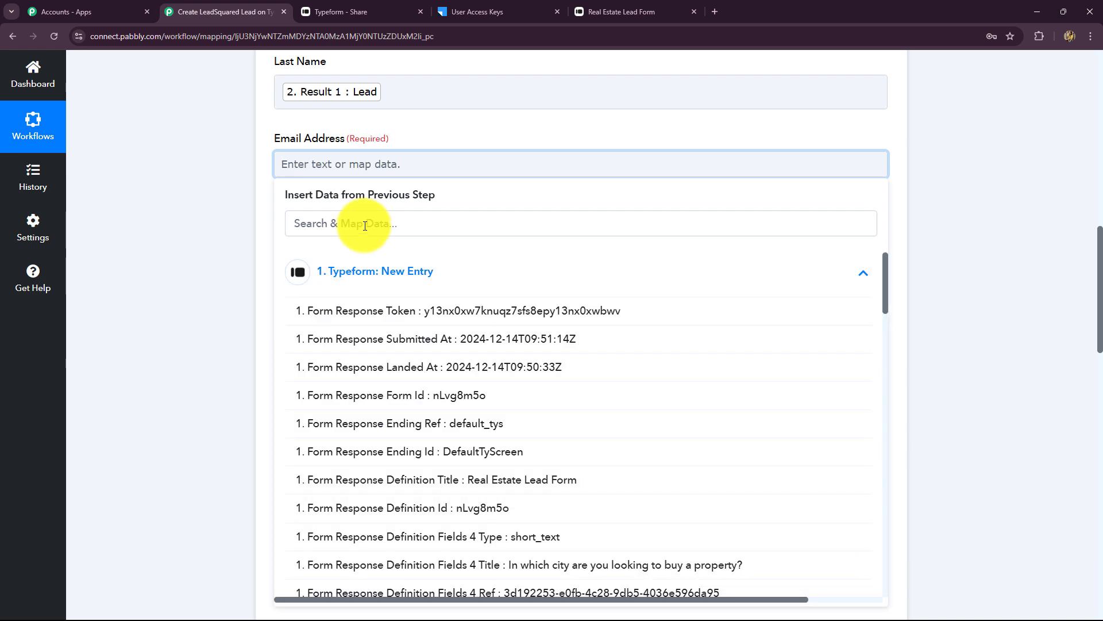
{"action": "left_click", "coordinate": [364, 225]}
{"action": "type", "text": "ema"}
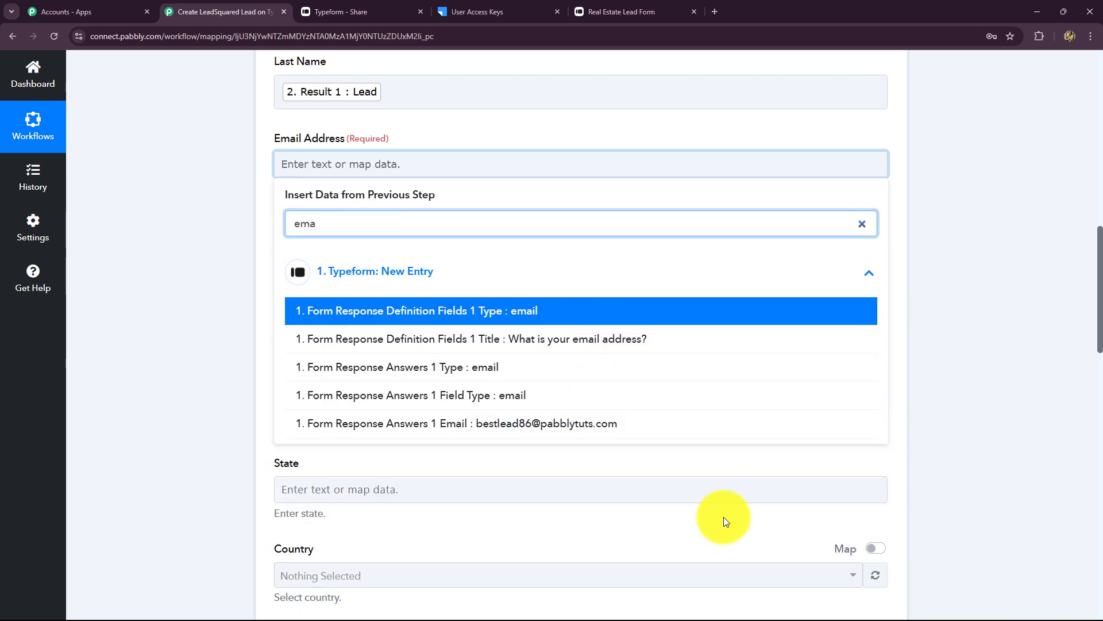
{"action": "left_click", "coordinate": [623, 425]}
{"action": "scroll", "coordinate": [291, 148], "scroll_direction": "down", "scroll_amount": 2}
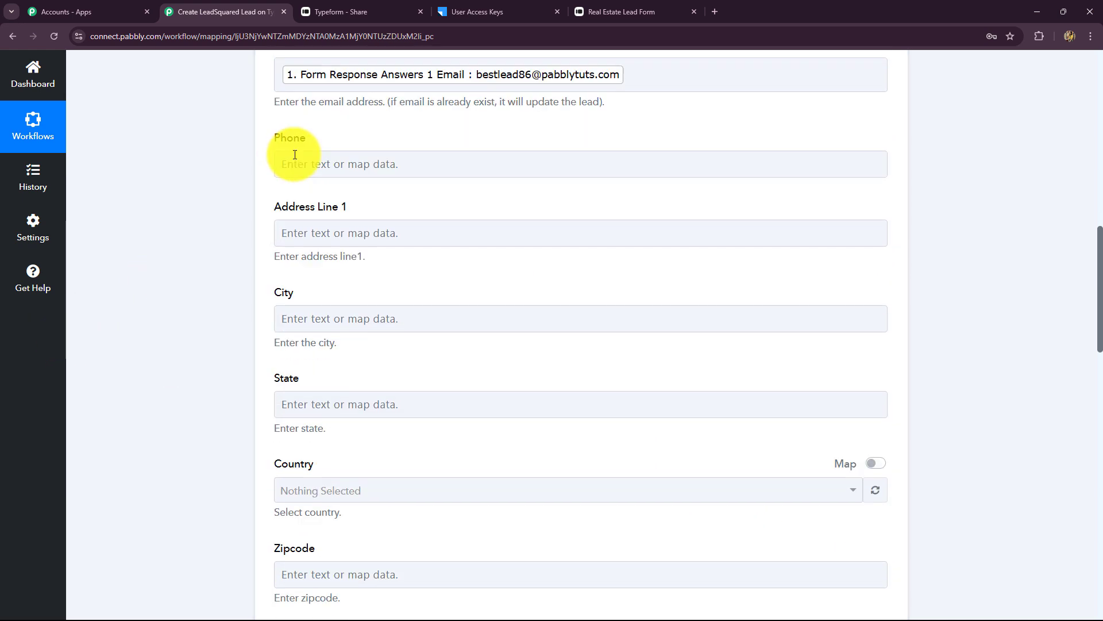
{"action": "left_click", "coordinate": [305, 142]}
{"action": "left_click", "coordinate": [325, 261]}
{"action": "scroll", "coordinate": [486, 515], "scroll_direction": "down", "scroll_amount": 15}
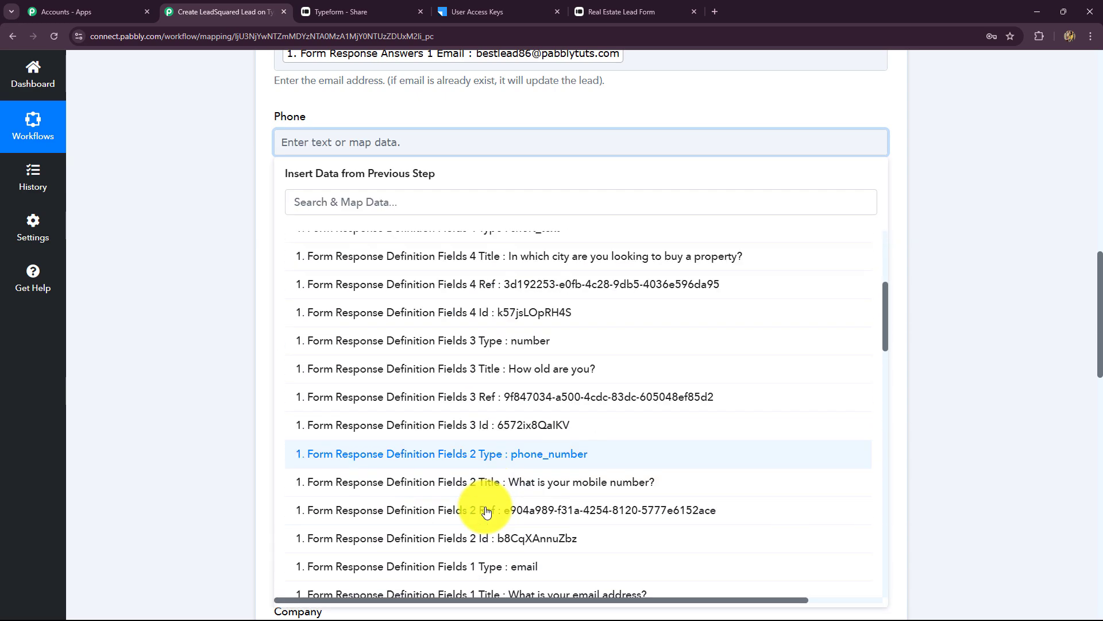
{"action": "left_click", "coordinate": [480, 409]}
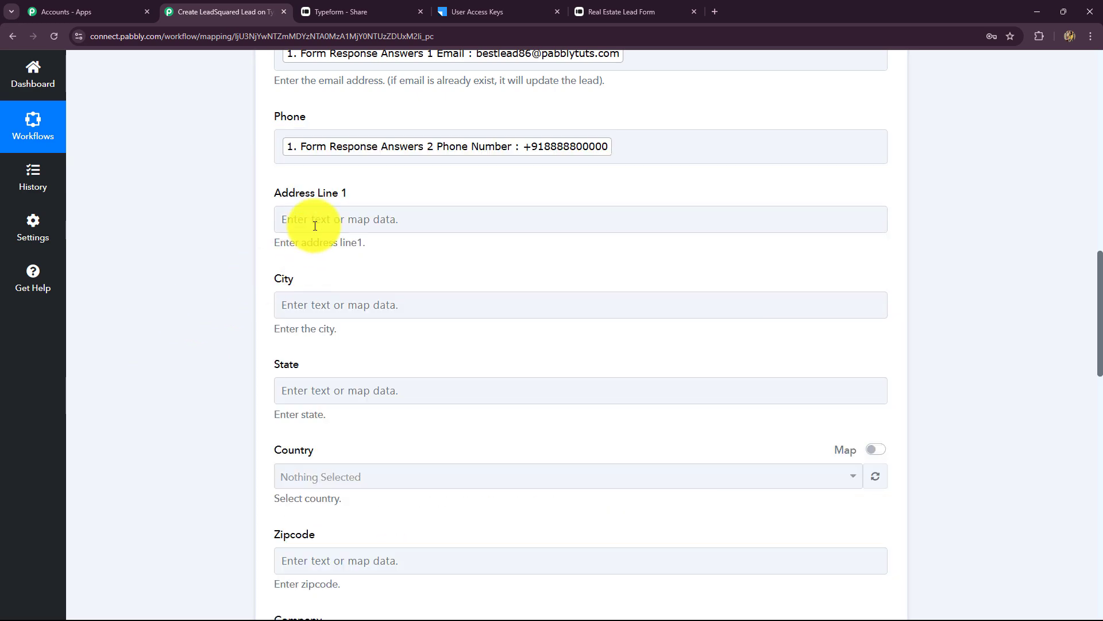
- Map the Typeform 'Indore' answer (Form Response Answers 4 Text) into City
{"action": "left_click", "coordinate": [312, 222]}
{"action": "left_click", "coordinate": [215, 241]}
{"action": "left_click", "coordinate": [322, 220]}
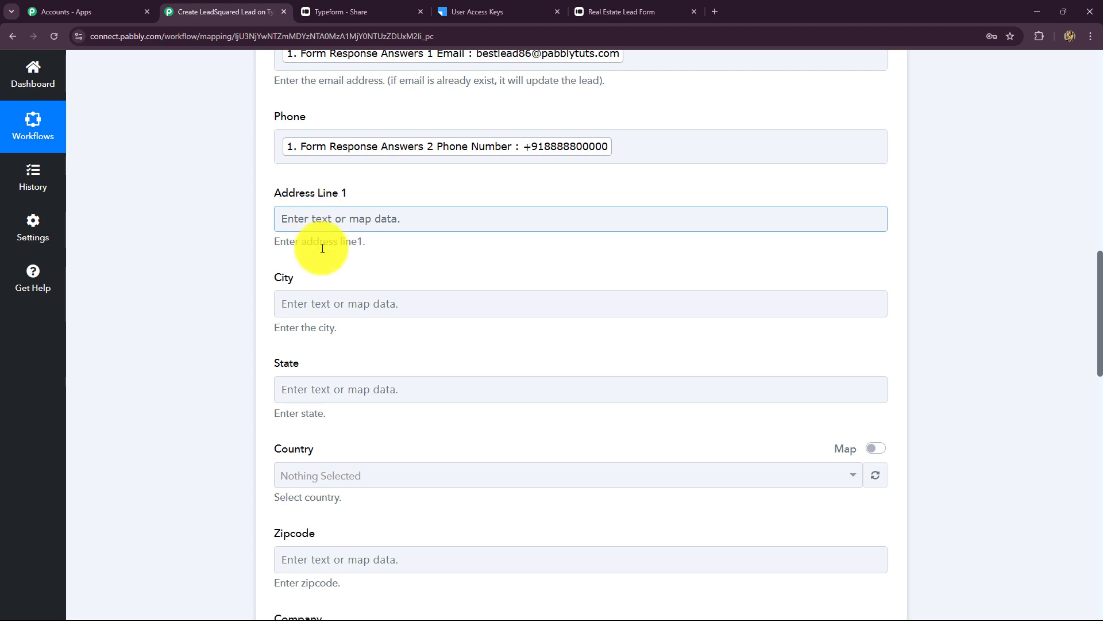
{"action": "left_click", "coordinate": [321, 306]}
{"action": "left_click", "coordinate": [332, 374]}
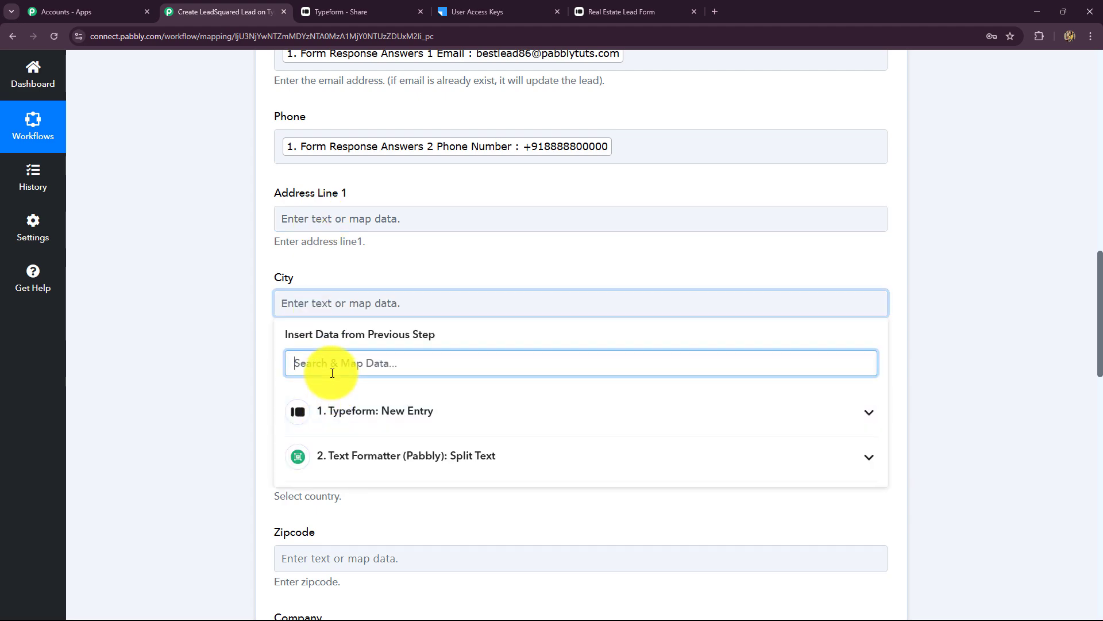
{"action": "type", "text": "ind"}
{"action": "left_click", "coordinate": [396, 450]}
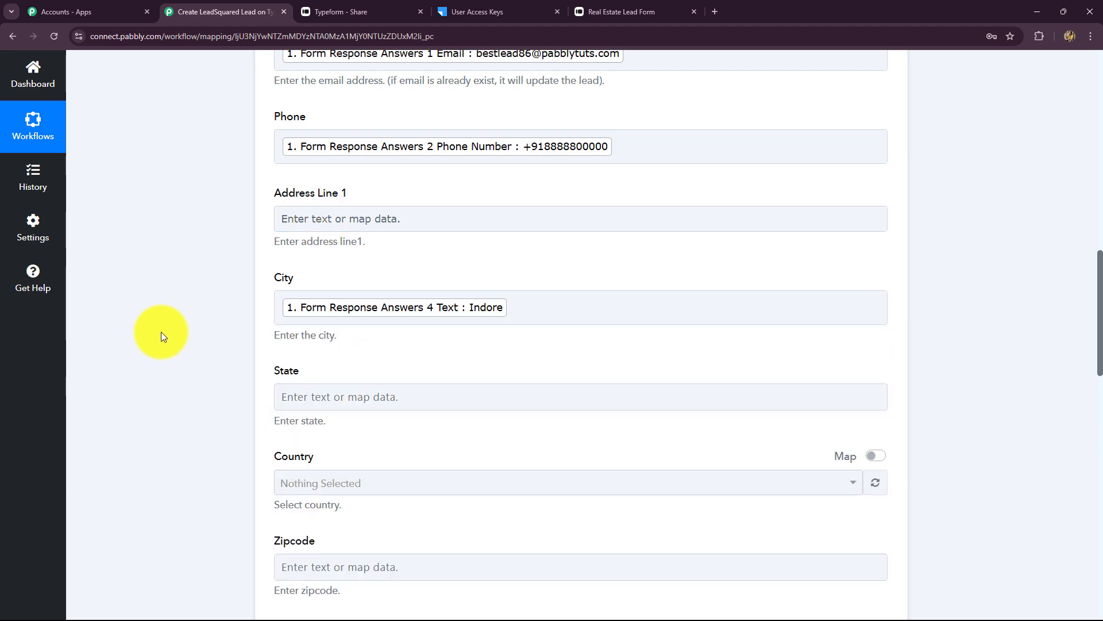
- Save the LeadSquared step and send a test request, confirming Success and the returned Message Id
{"action": "scroll", "coordinate": [229, 168], "scroll_direction": "down", "scroll_amount": 7}
{"action": "scroll", "coordinate": [276, 242], "scroll_direction": "down", "scroll_amount": 10}
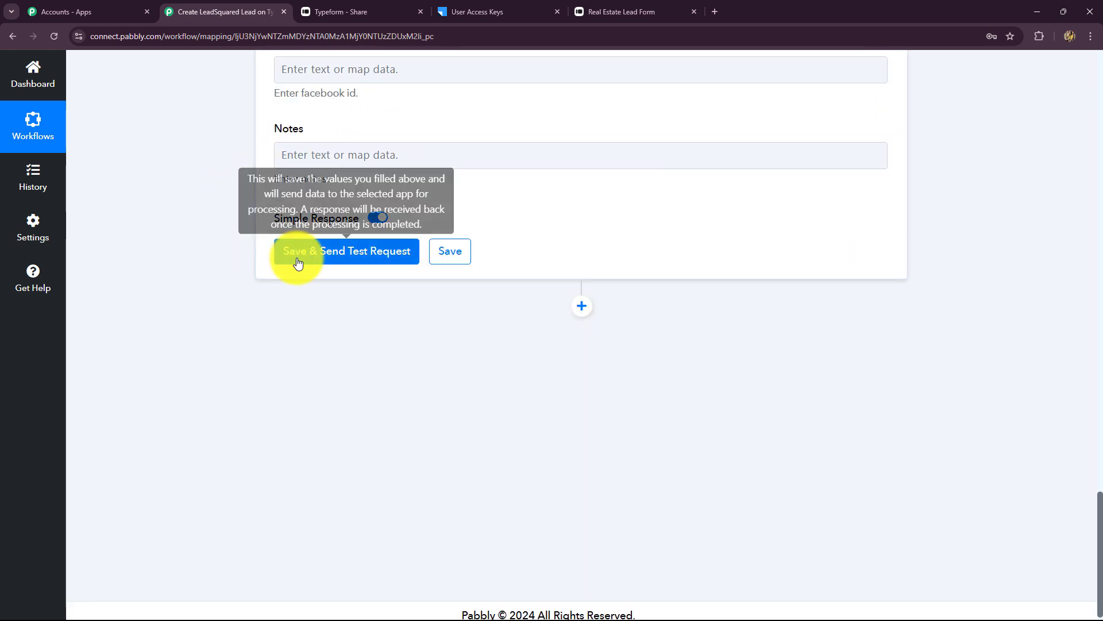
{"action": "left_click", "coordinate": [293, 256]}
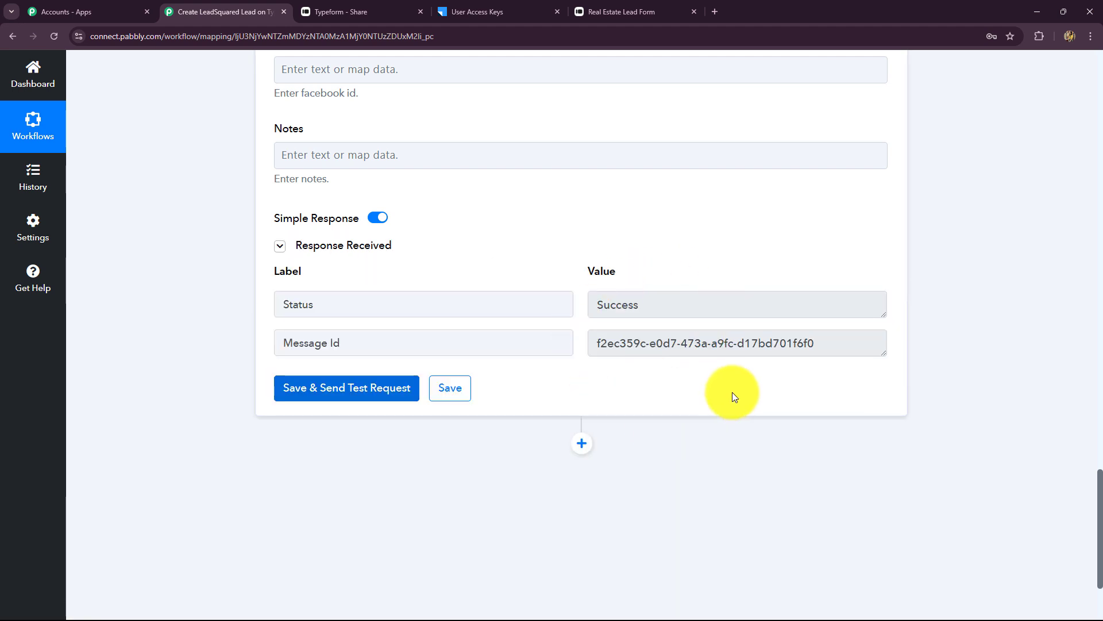
{"action": "double_click", "coordinate": [672, 310]}
{"action": "left_click_drag", "start_coordinate": [843, 350], "coordinate": [547, 347]}
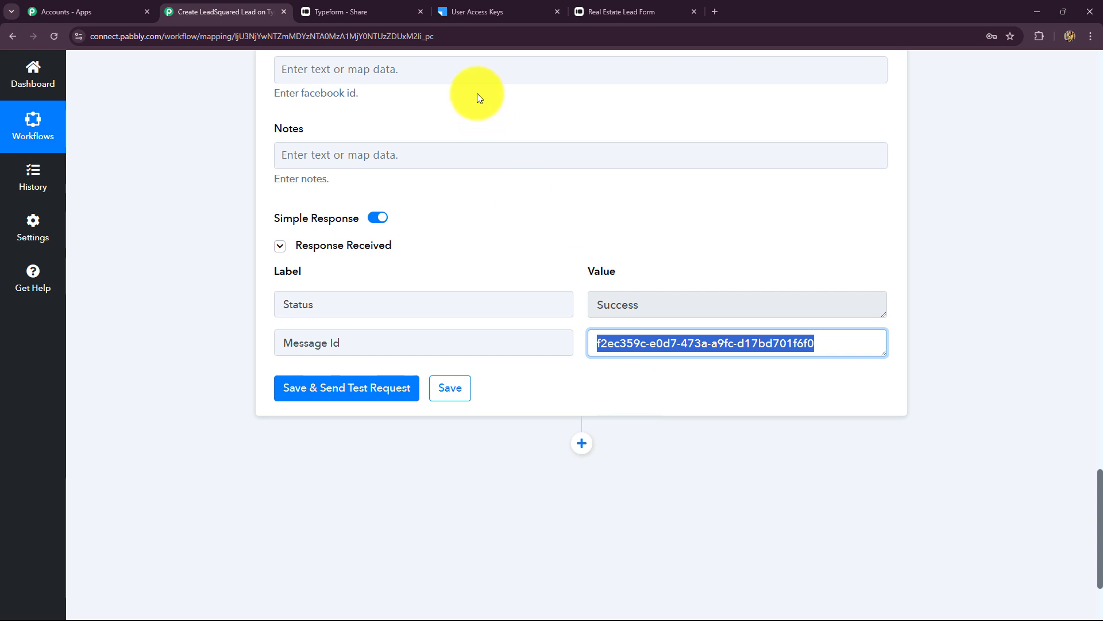
- Check the new Best Lead record in LeadSquared Smart Views, then return to the Pabbly workflow
{"action": "left_click", "coordinate": [488, 11]}
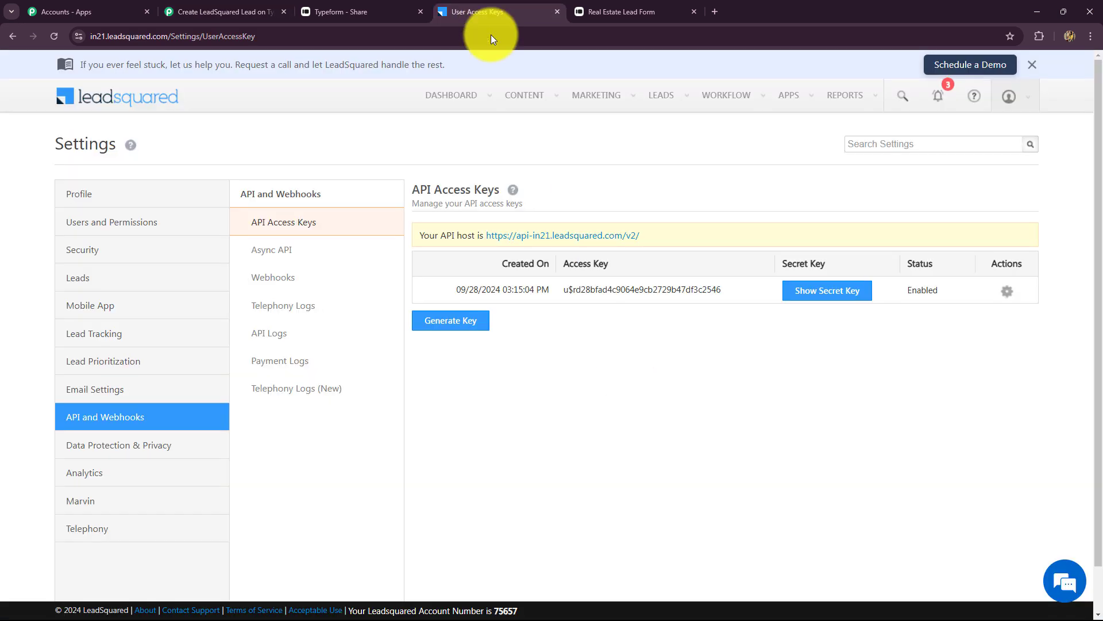
{"action": "mouse_move", "coordinate": [651, 101]}
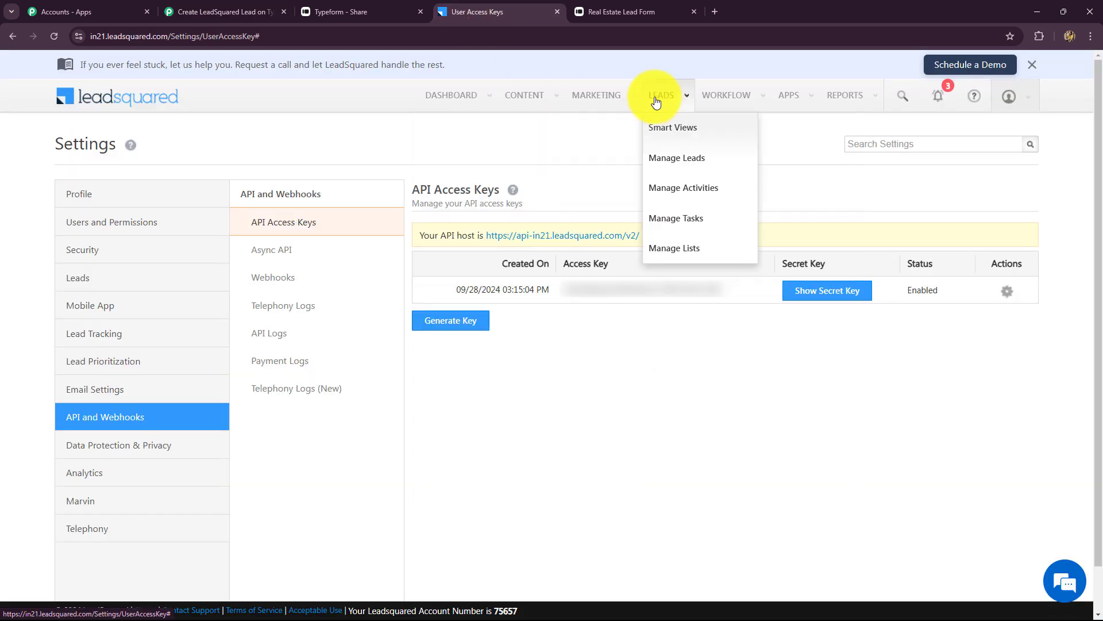
{"action": "left_click", "coordinate": [661, 128]}
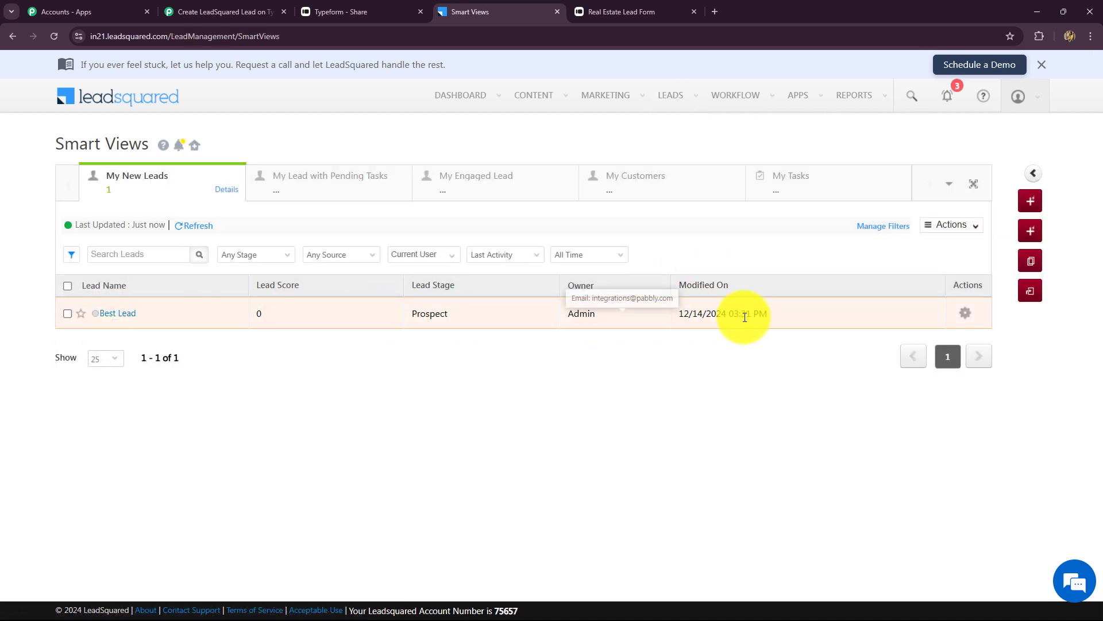
{"action": "left_click", "coordinate": [114, 315]}
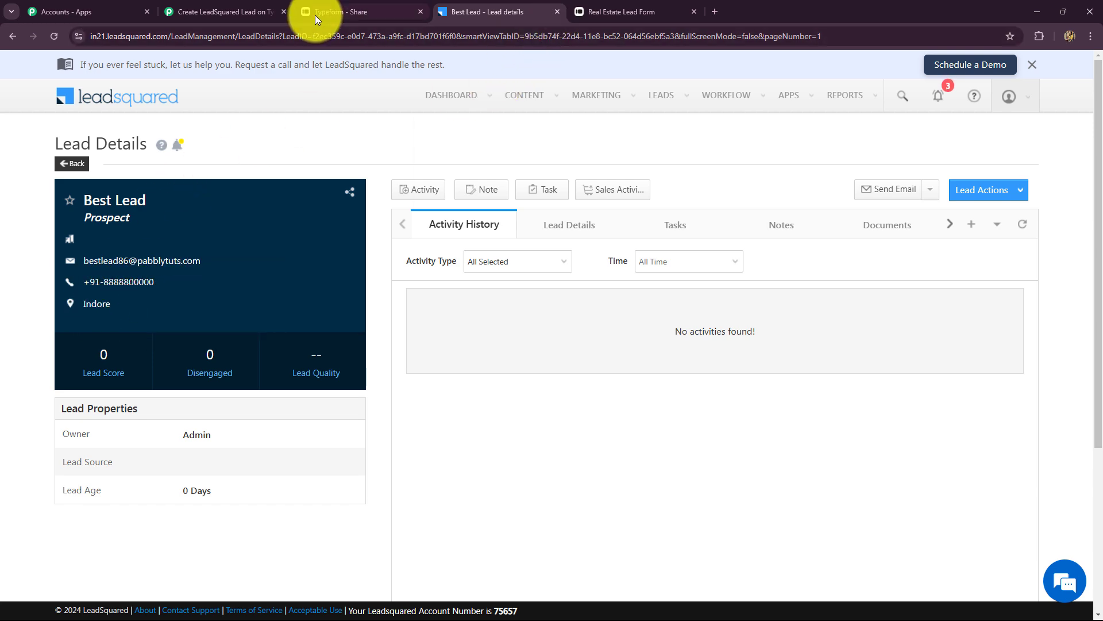
{"action": "left_click", "coordinate": [270, 13]}
{"action": "scroll", "coordinate": [979, 274], "scroll_direction": "up", "scroll_amount": 20}
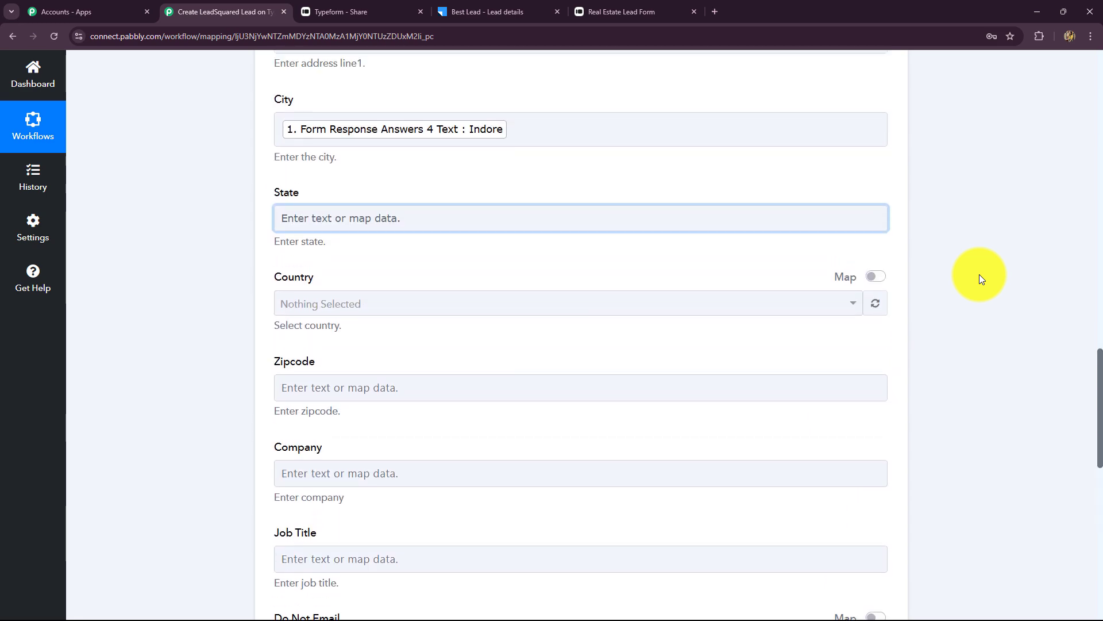
- Review the Typeform, Text Formatter and LeadSquared steps, then bring up the Real Estate Lead Form
{"action": "scroll", "coordinate": [979, 274], "scroll_direction": "up", "scroll_amount": 12}
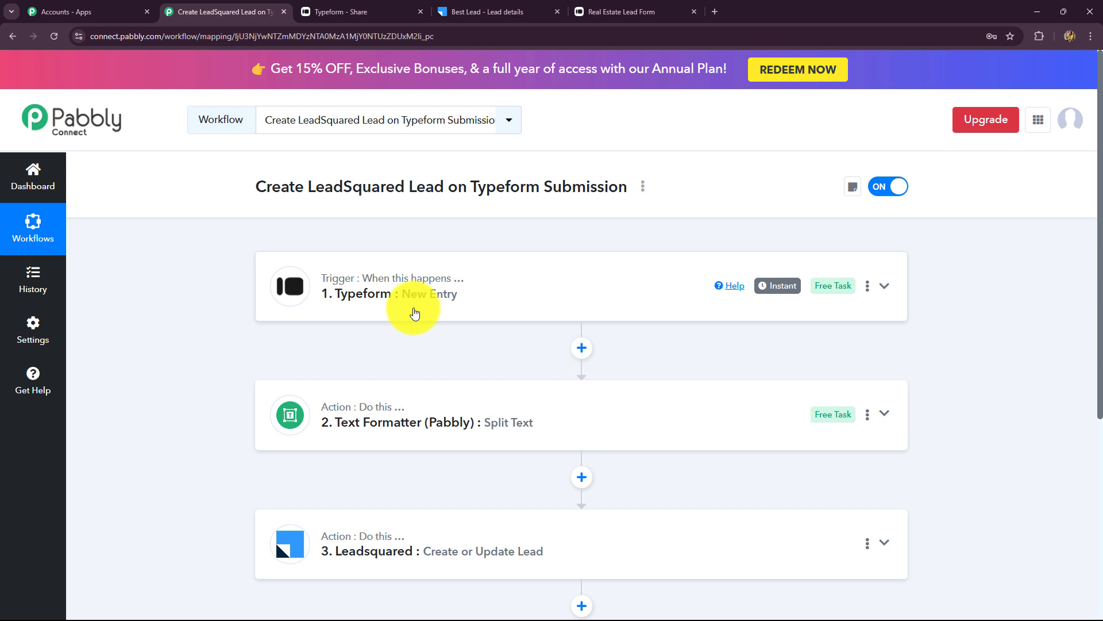
{"action": "scroll", "coordinate": [331, 529], "scroll_direction": "down", "scroll_amount": 2}
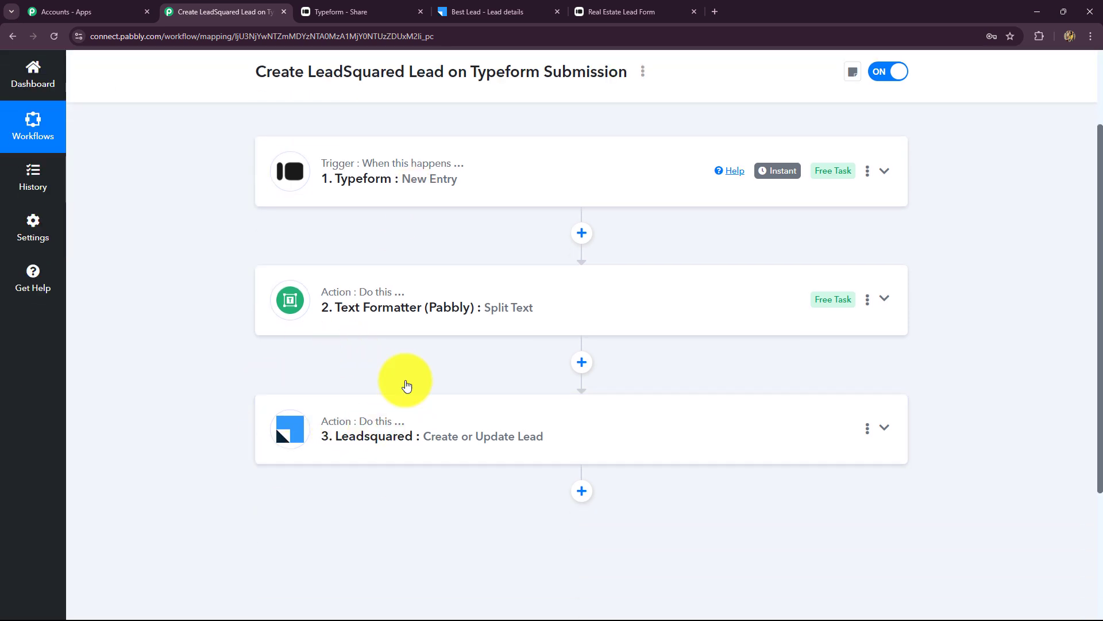
{"action": "scroll", "coordinate": [372, 483], "scroll_direction": "up", "scroll_amount": 2}
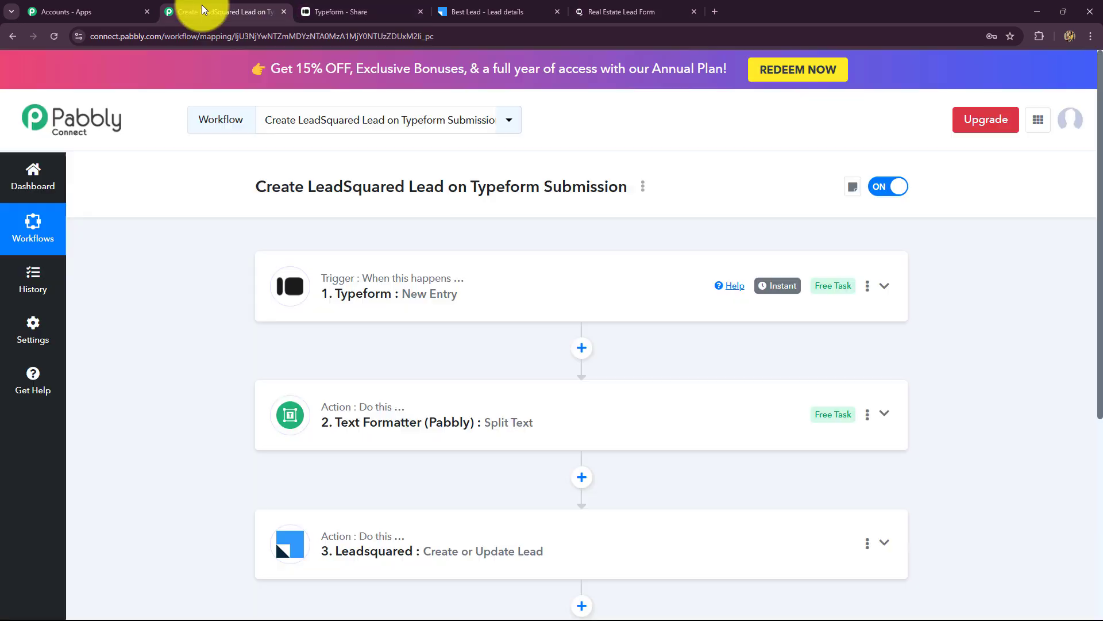
{"action": "left_click", "coordinate": [611, 7]}
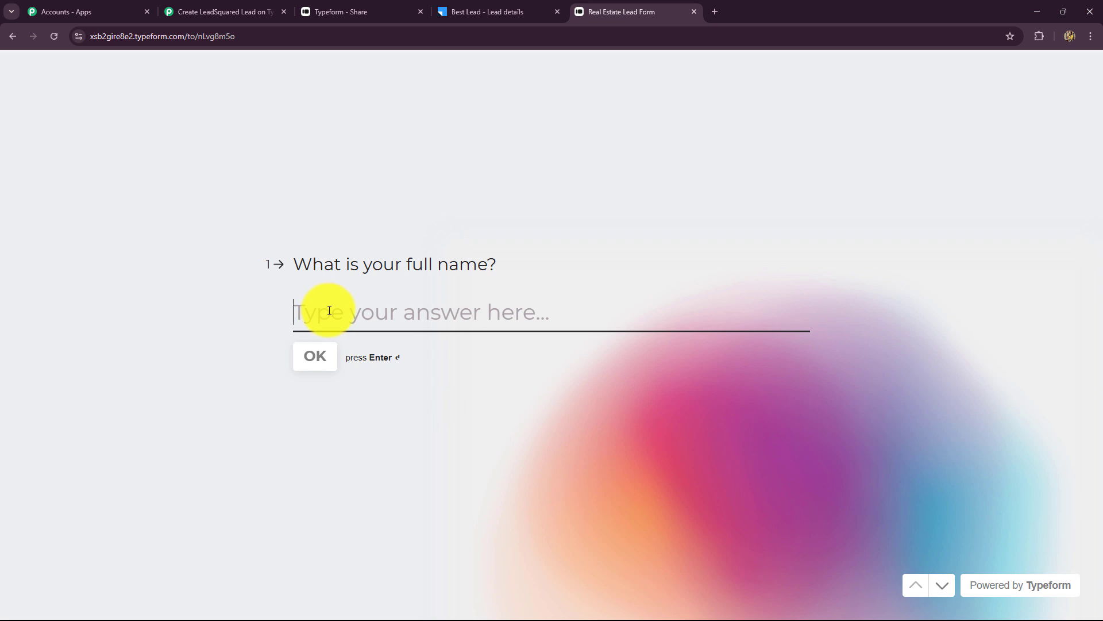
- Answer the form's full-name and e-mail questions with the new test lead's details
{"action": "key", "text": "Caps_Lock"}
{"action": "type", "text": "Good"}
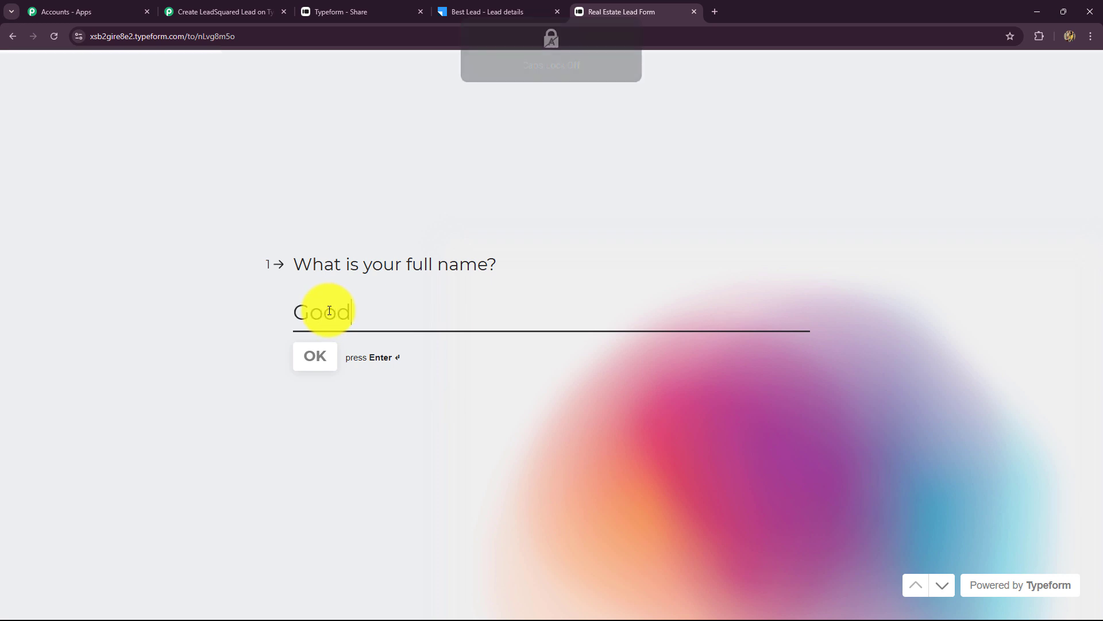
{"action": "key", "text": "Caps_Lock"}
{"action": "type", "text": "L"}
{"action": "key", "text": "Caps_Lock"}
{"action": "type", "text": "ead"}
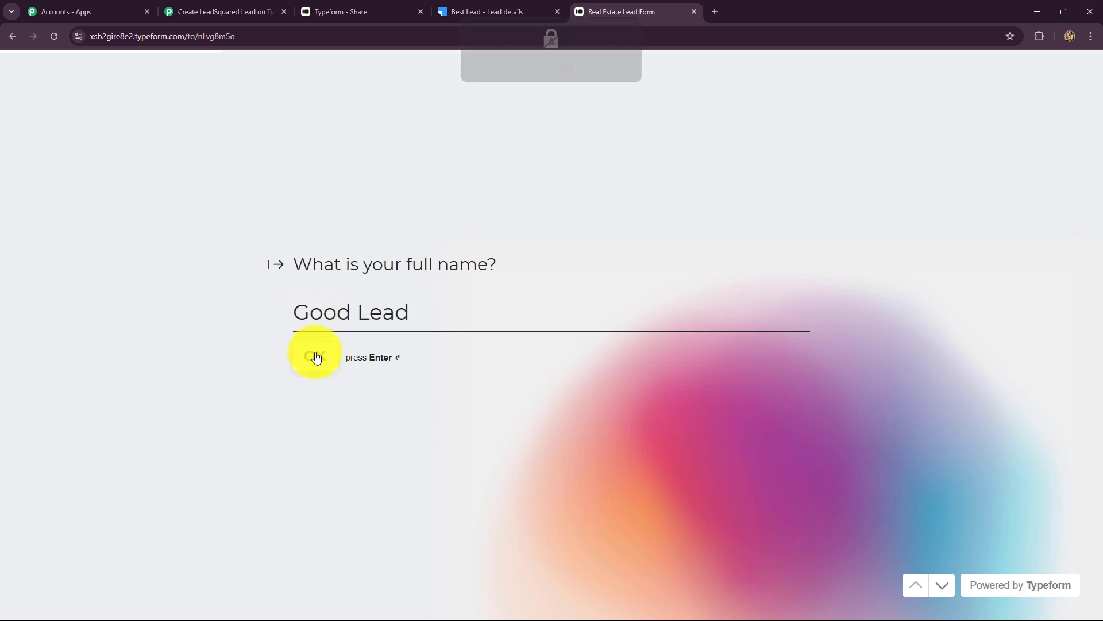
{"action": "left_click", "coordinate": [315, 357]}
{"action": "left_click", "coordinate": [352, 319]}
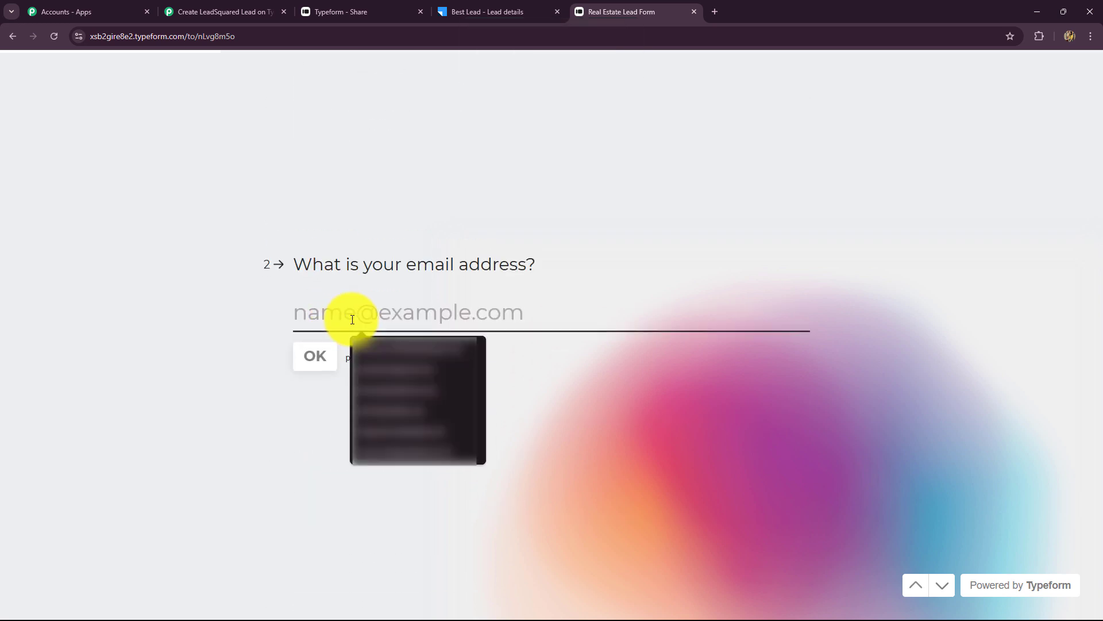
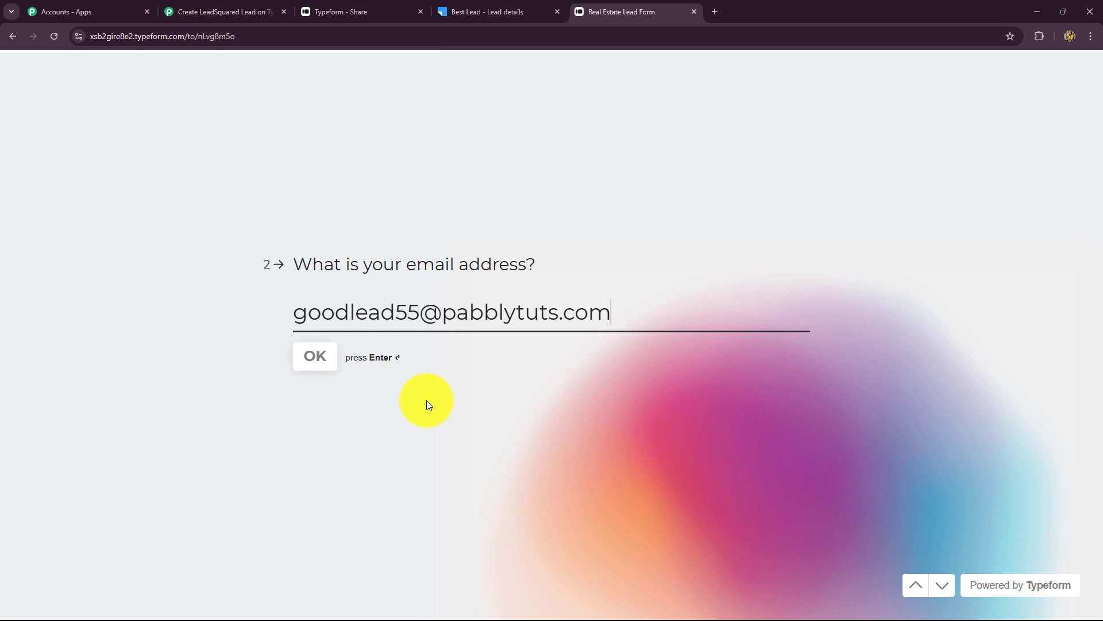
{"action": "left_click", "coordinate": [311, 359]}
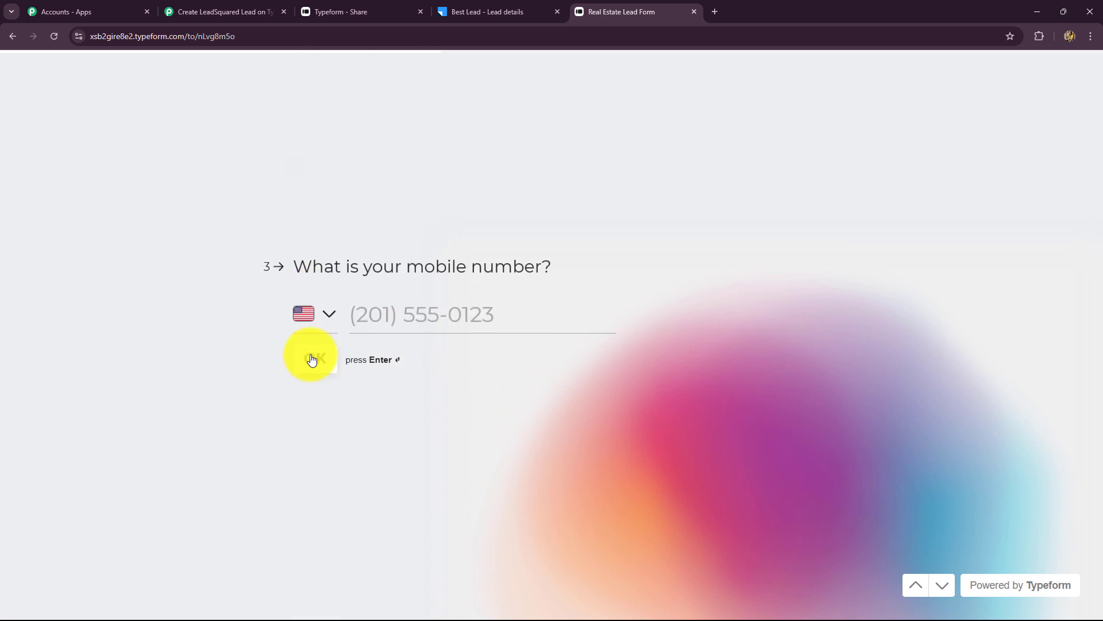
- Choose the India dialling code for the phone number and answer age 26
{"action": "left_click", "coordinate": [331, 316]}
{"action": "type", "text": "ind"}
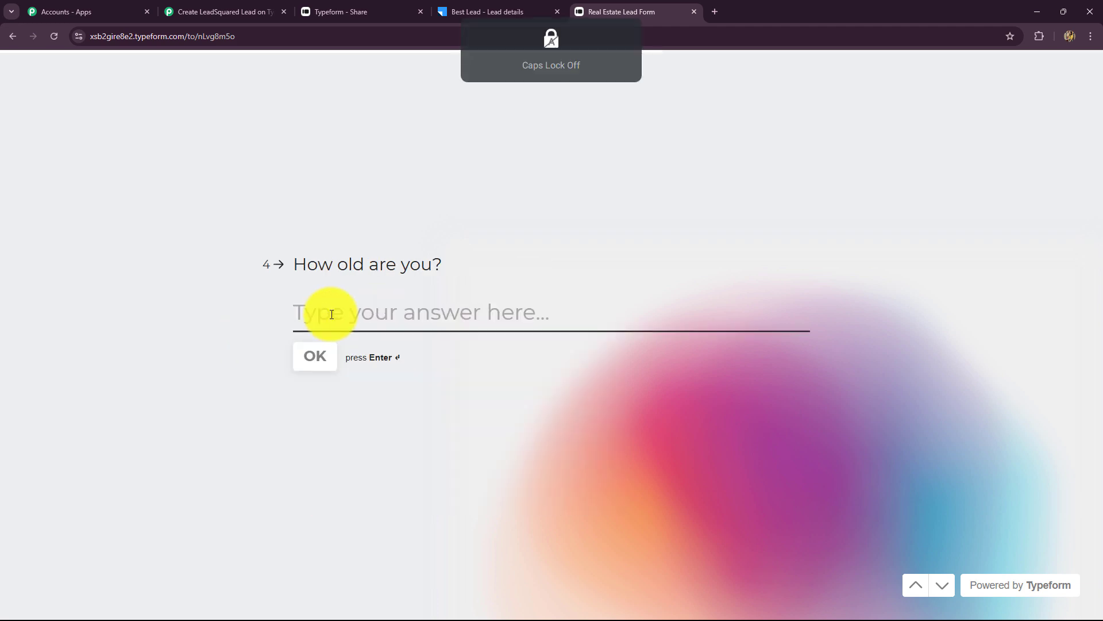
{"action": "type", "text": "26"}
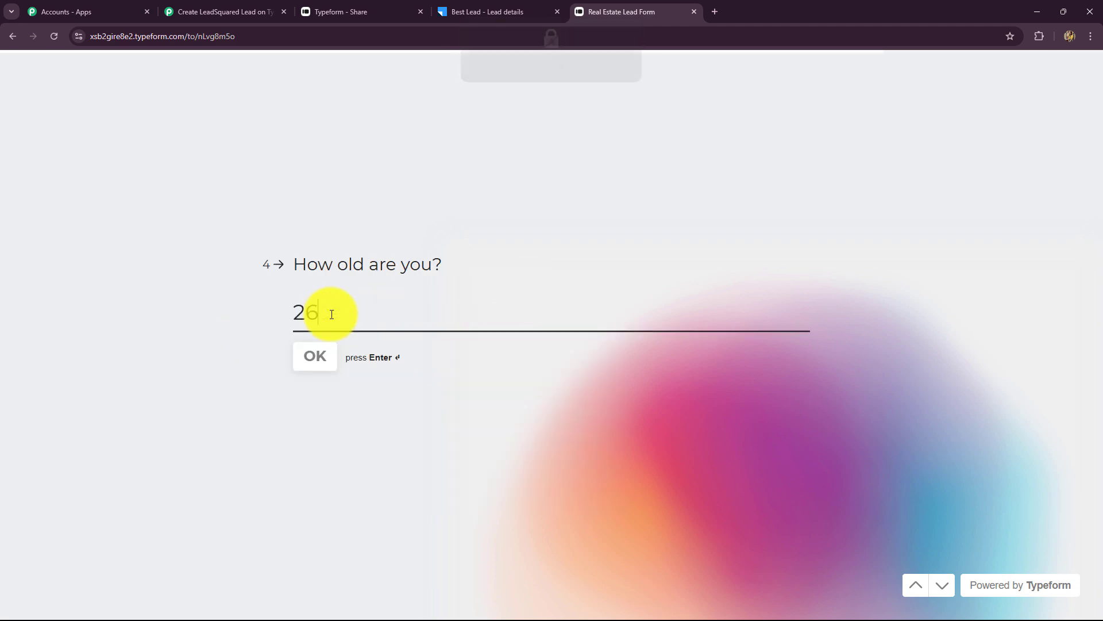
{"action": "left_click", "coordinate": [316, 364]}
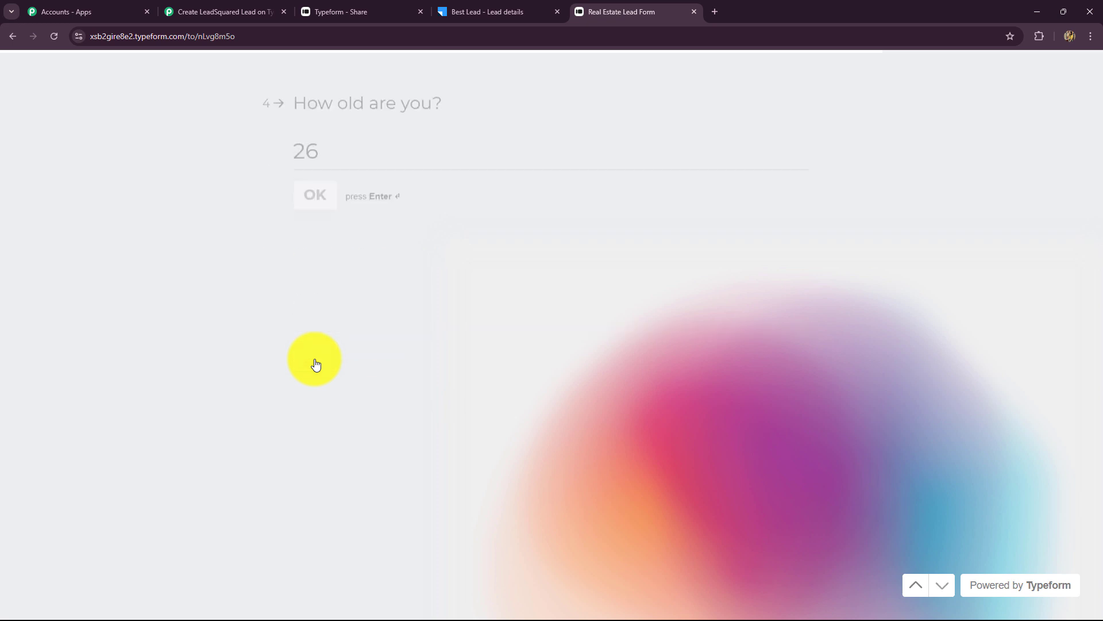
- Enter city Bhopal, submit the form and rate the form-filling experience
{"action": "key", "text": "Caps_Lock"}
{"action": "type", "text": "B"}
{"action": "key", "text": "Caps_Lock"}
{"action": "type", "text": "hopal"}
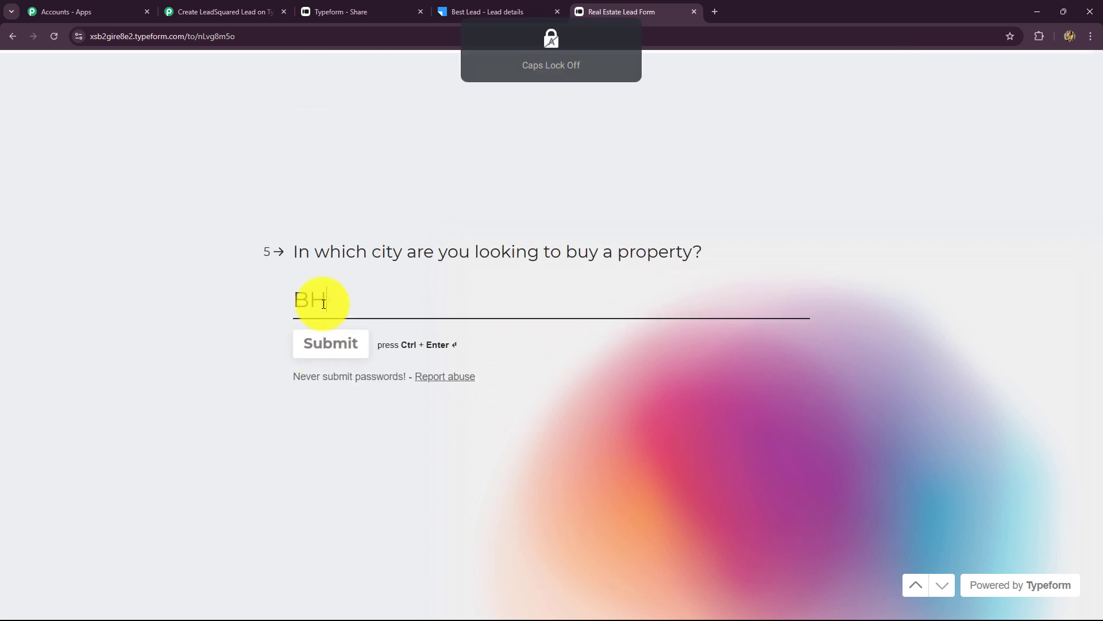
{"action": "left_click", "coordinate": [317, 343]}
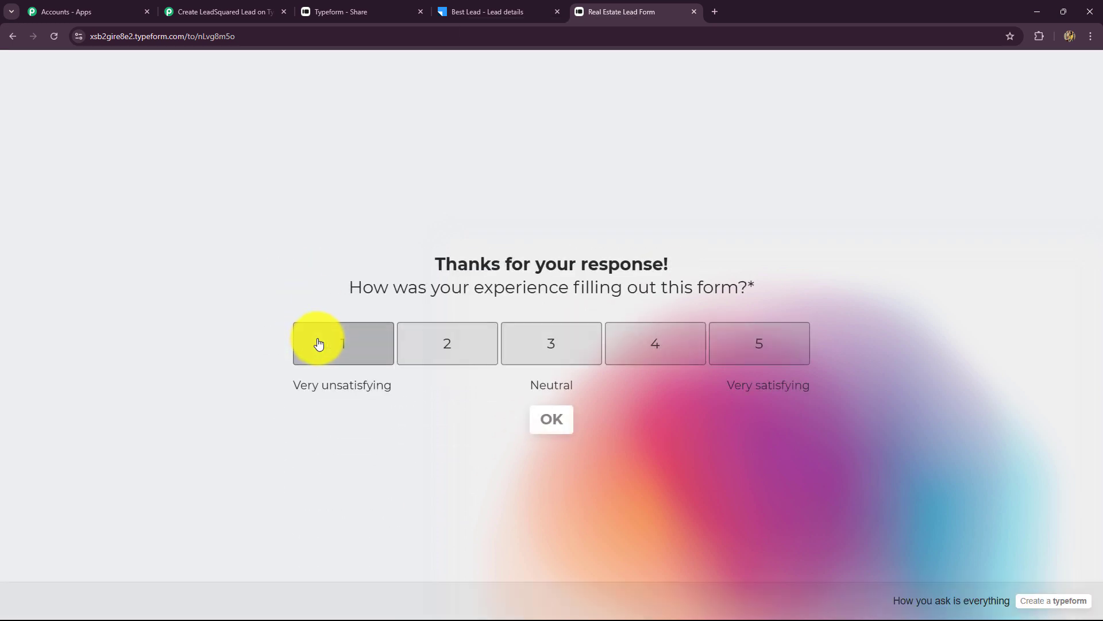
{"action": "left_click", "coordinate": [618, 360]}
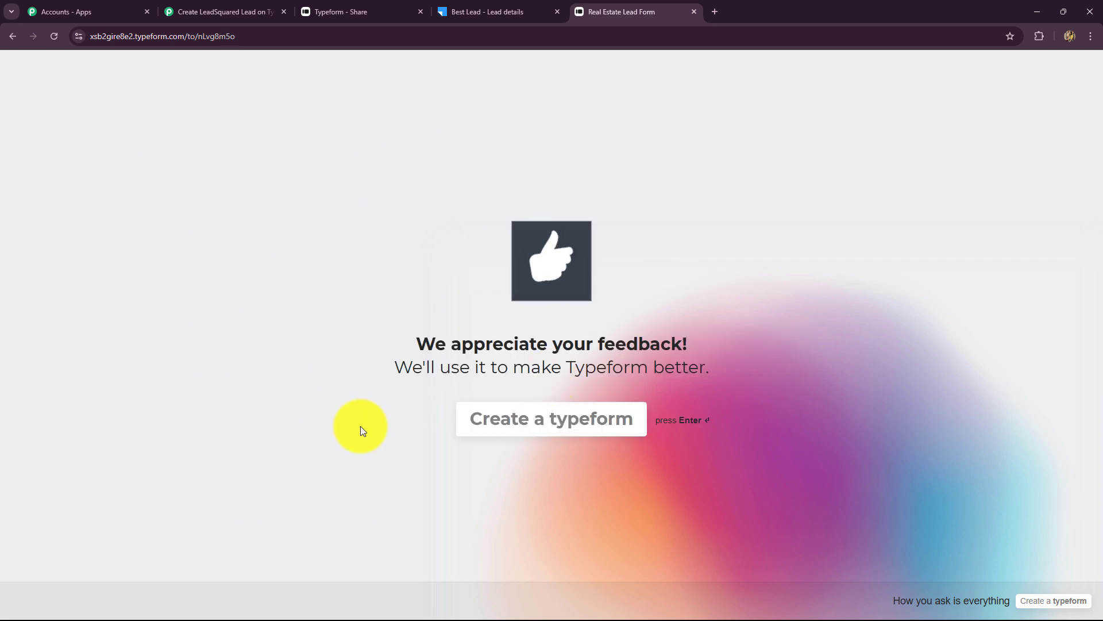
{"action": "left_click", "coordinate": [488, 7]}
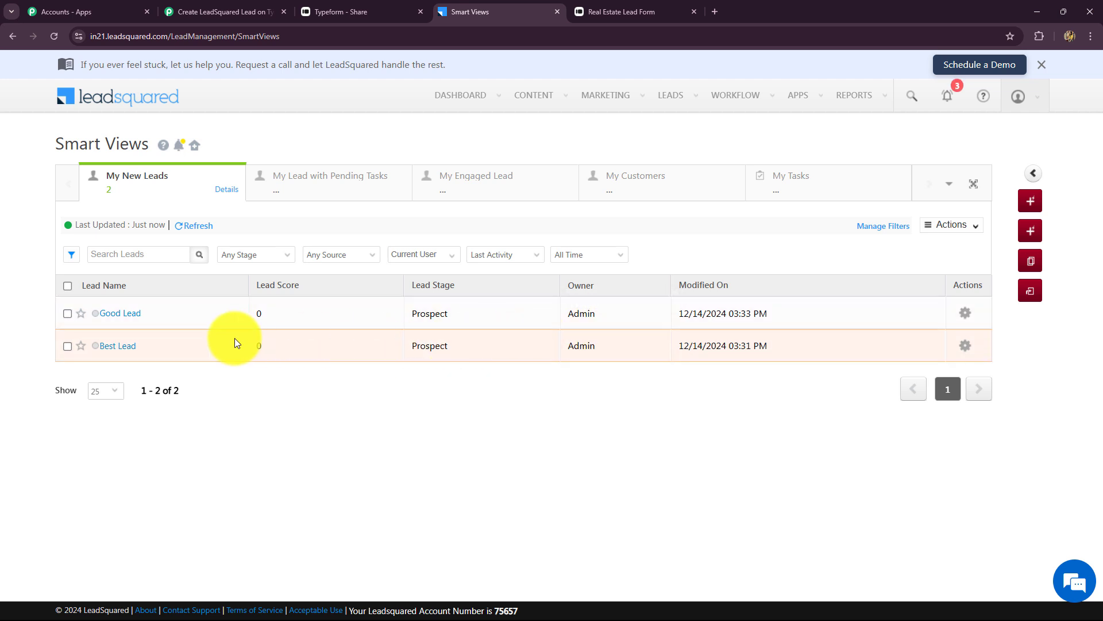
- Open the Good Lead record to confirm city Bhopal, then return to the Pabbly workflow
{"action": "left_click", "coordinate": [114, 314]}
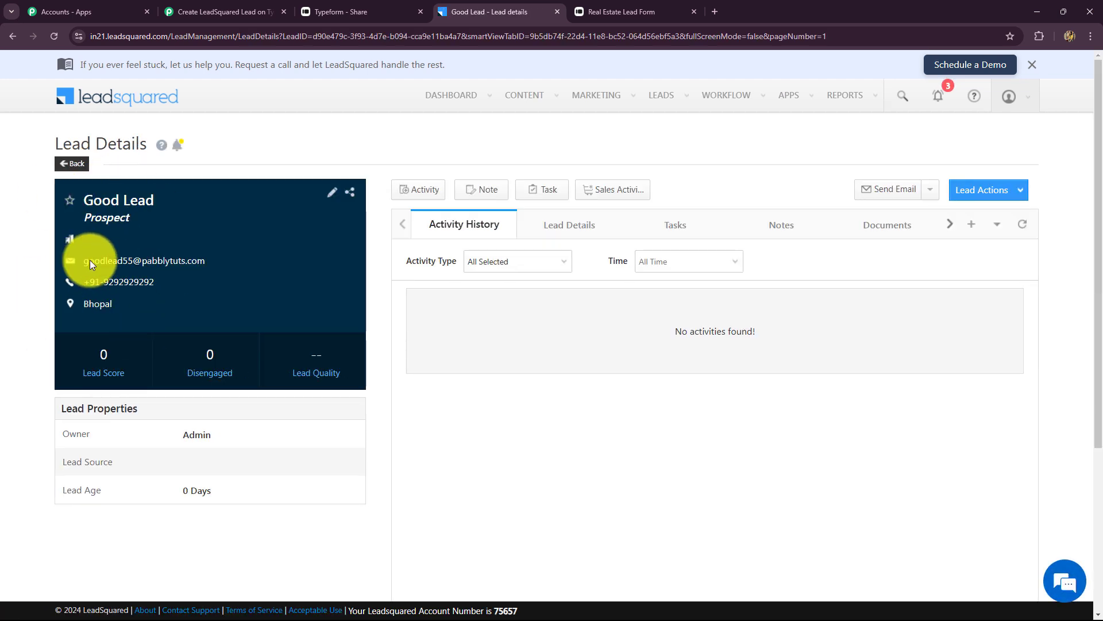
{"action": "left_click", "coordinate": [204, 4]}
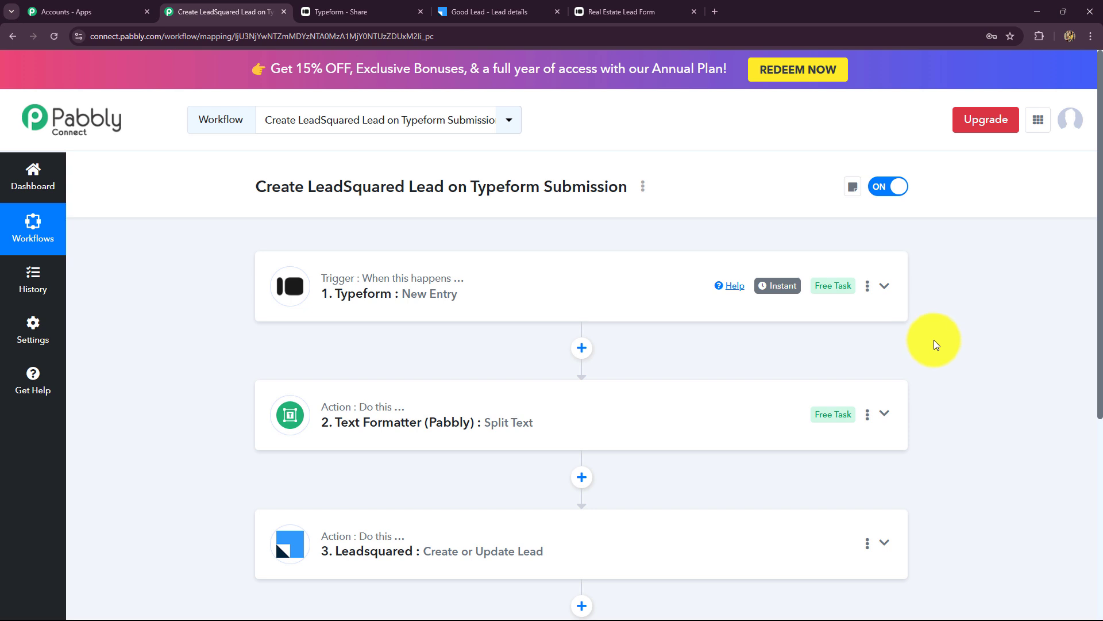